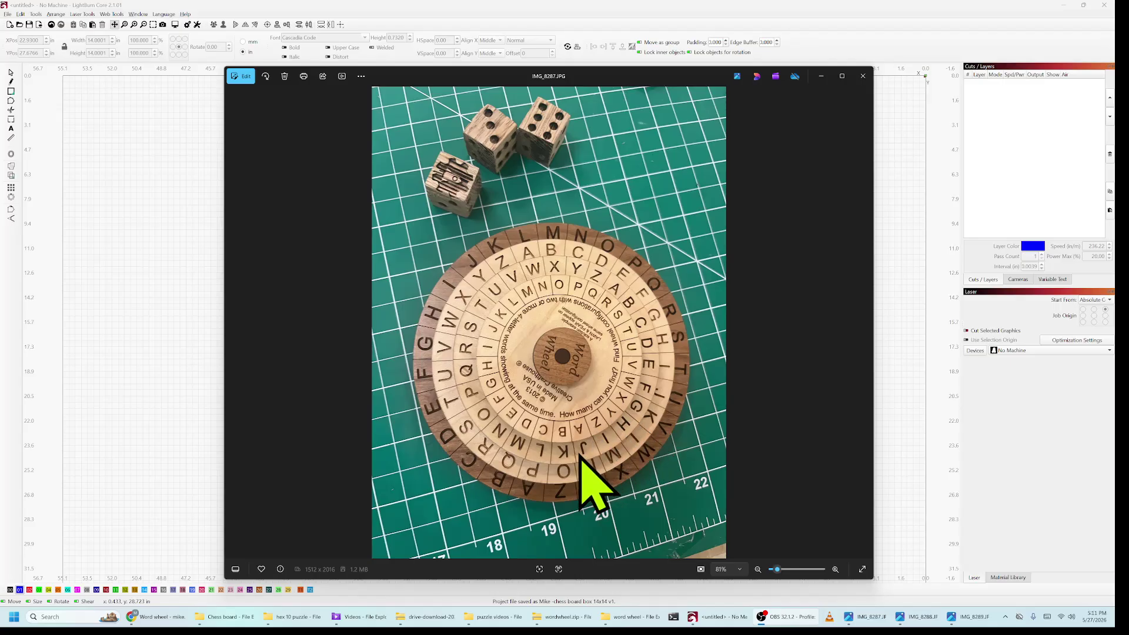
Examine the word wheel photo IMG_8287 and the plain wooden disc photo IMG_8288
scroll(523, 517, up, 1)
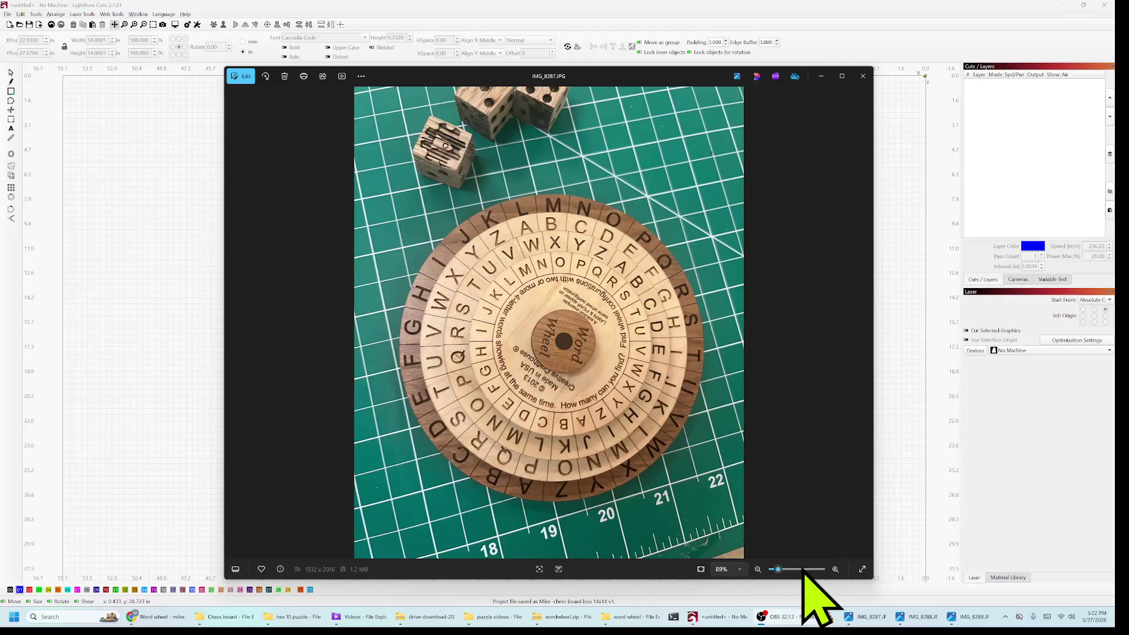
click(910, 616)
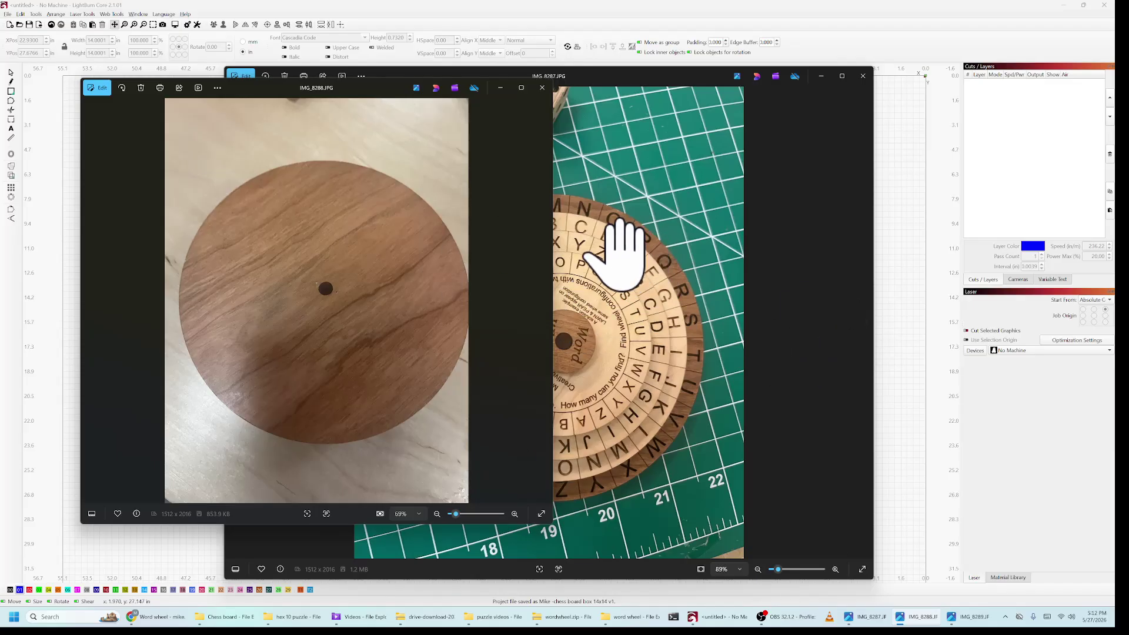
click(659, 210)
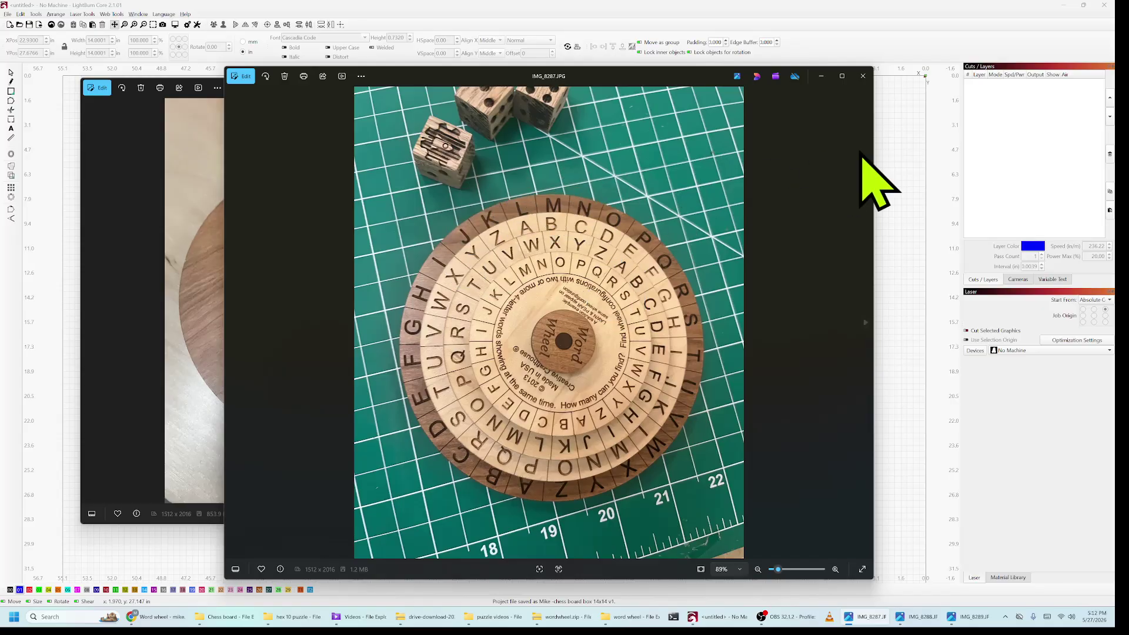
Switch to LightBurn, start a new project, and briefly check the word wheel photo for reference
click(726, 616)
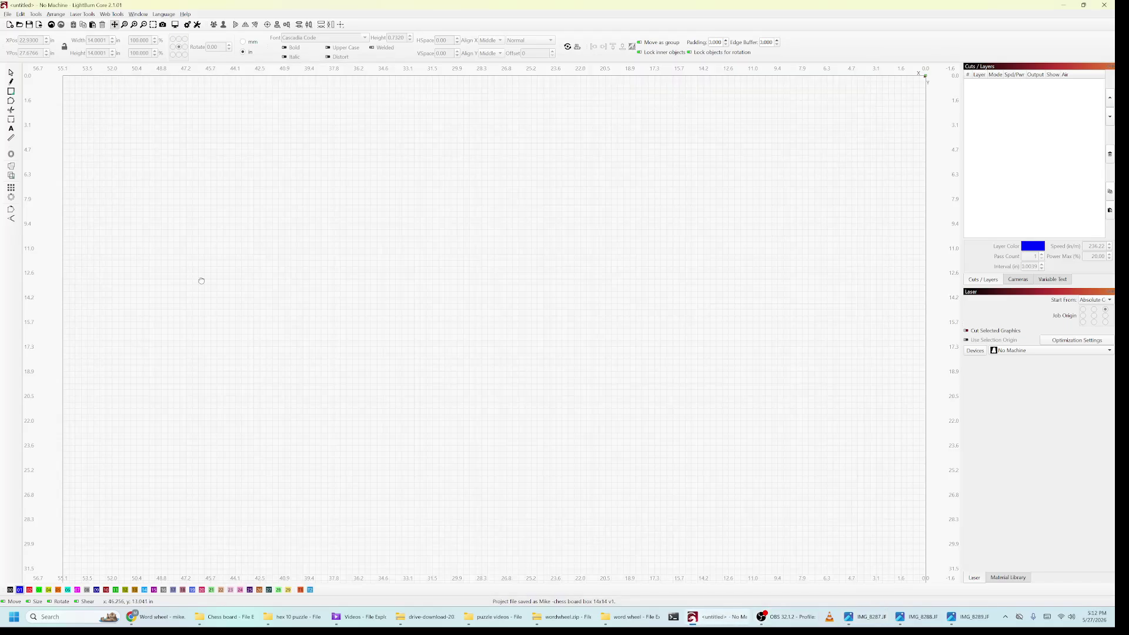
click(7, 14)
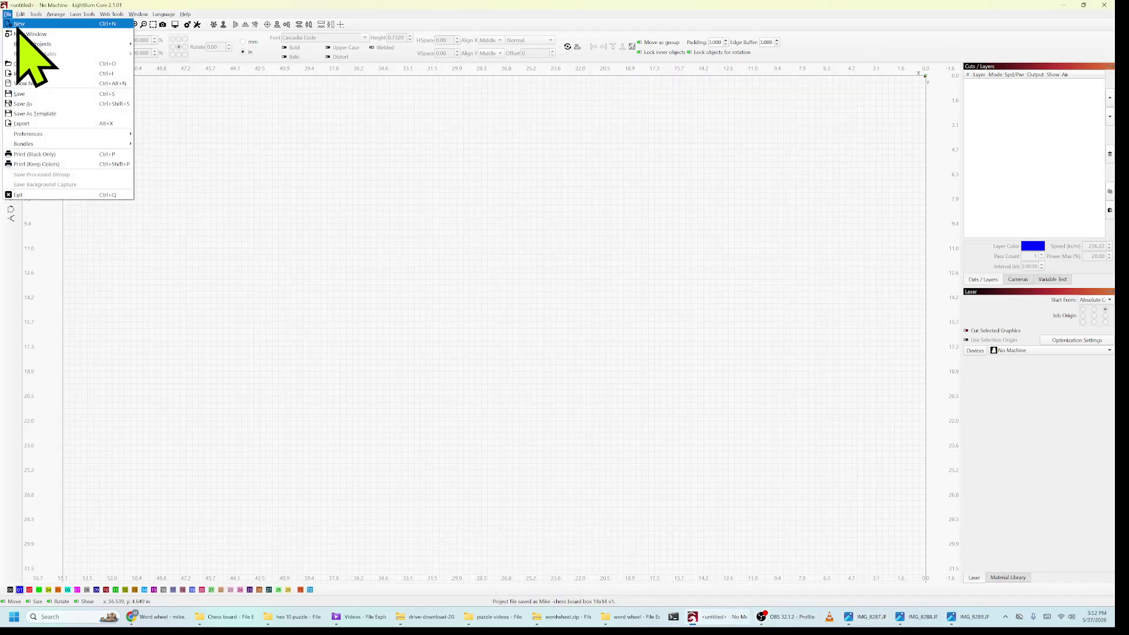
click(17, 26)
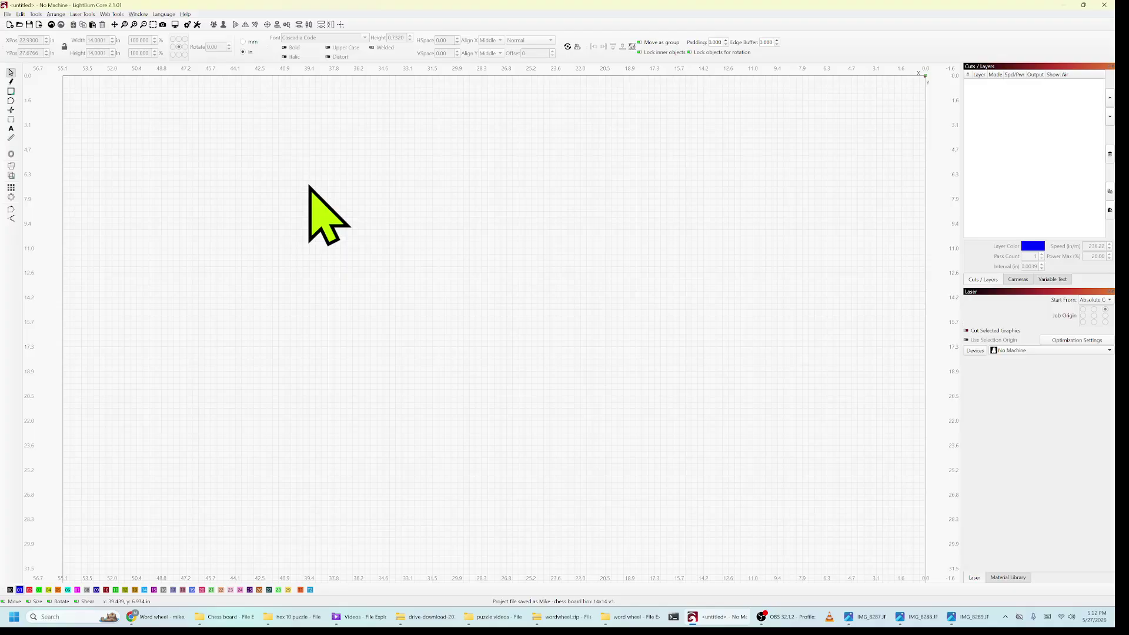
click(861, 617)
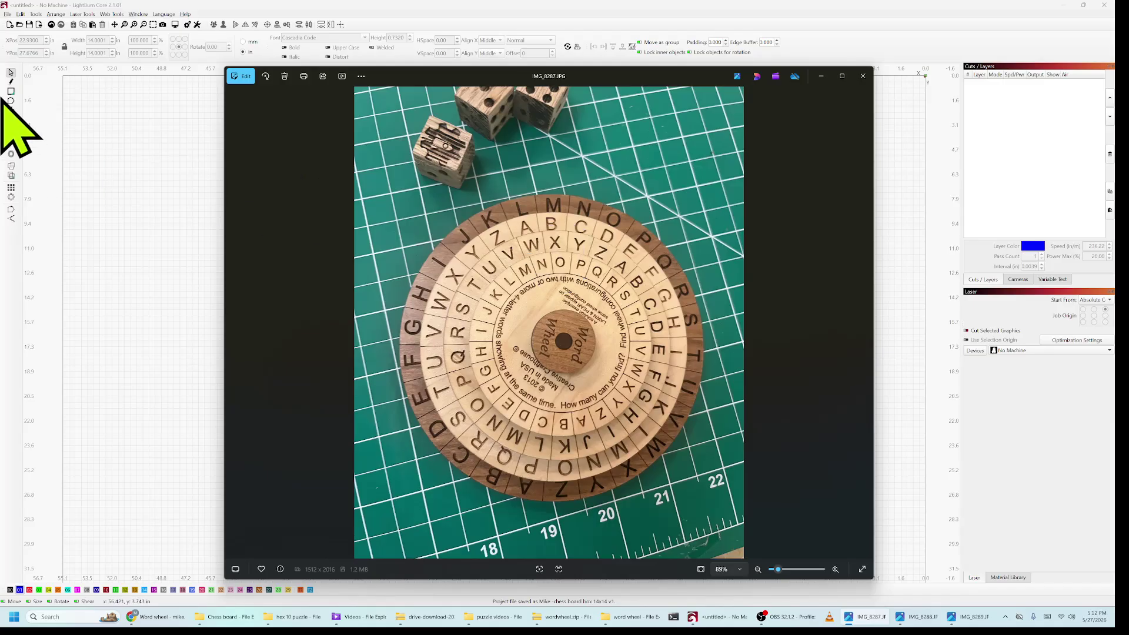
click(118, 100)
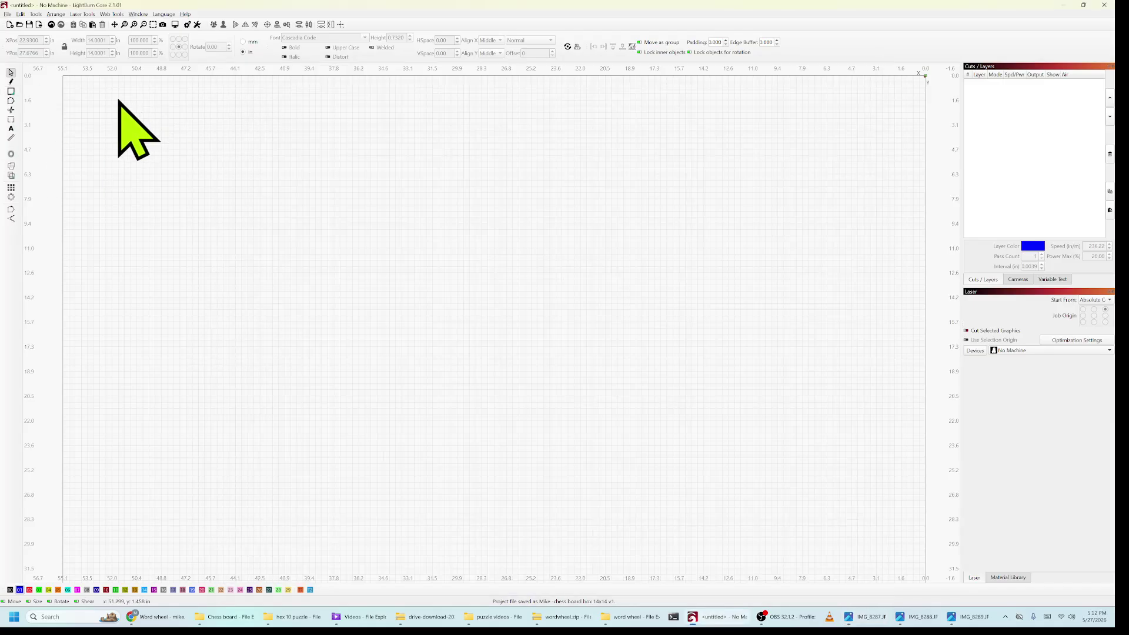
Draw a circle on the empty workspace with the Ellipse tool and set its width and height to 6 in
click(11, 91)
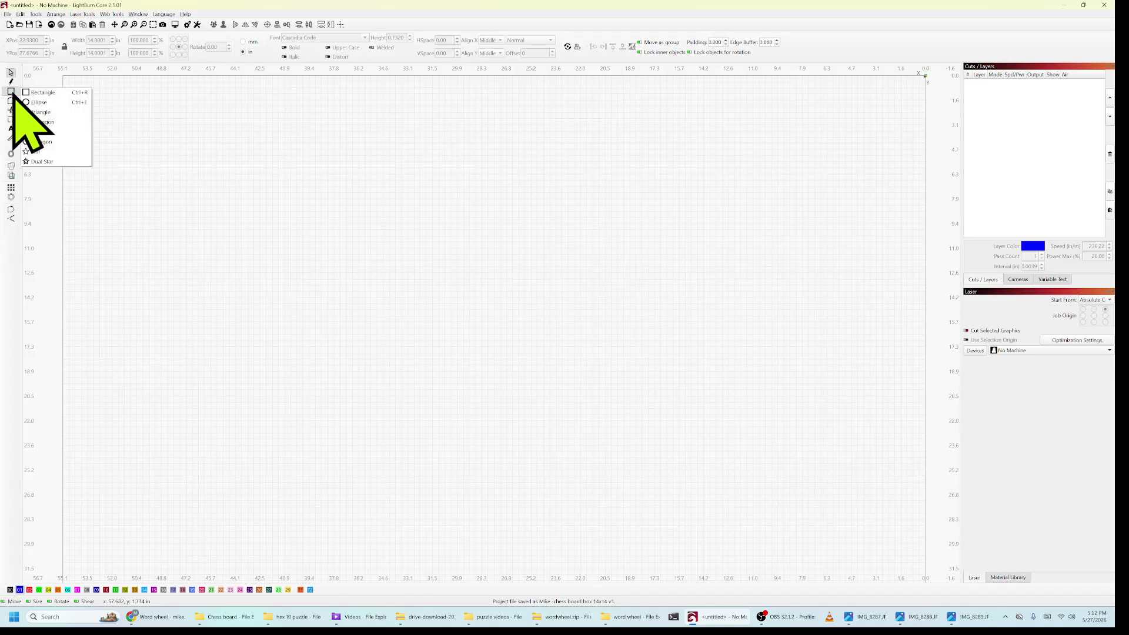
click(49, 103)
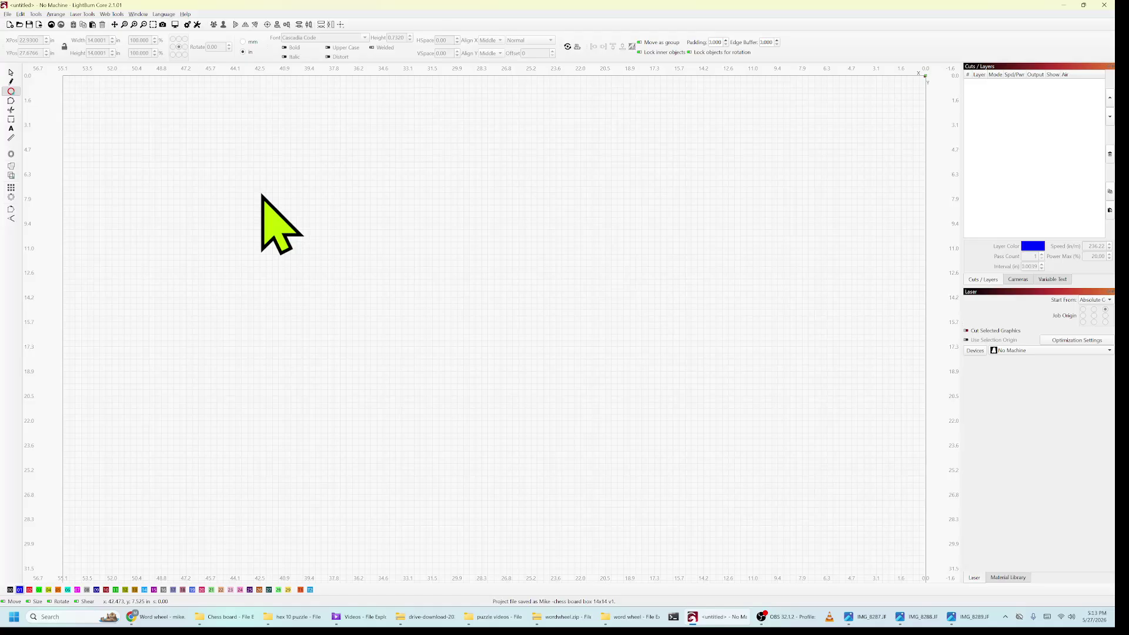
drag(261, 195, 566, 452)
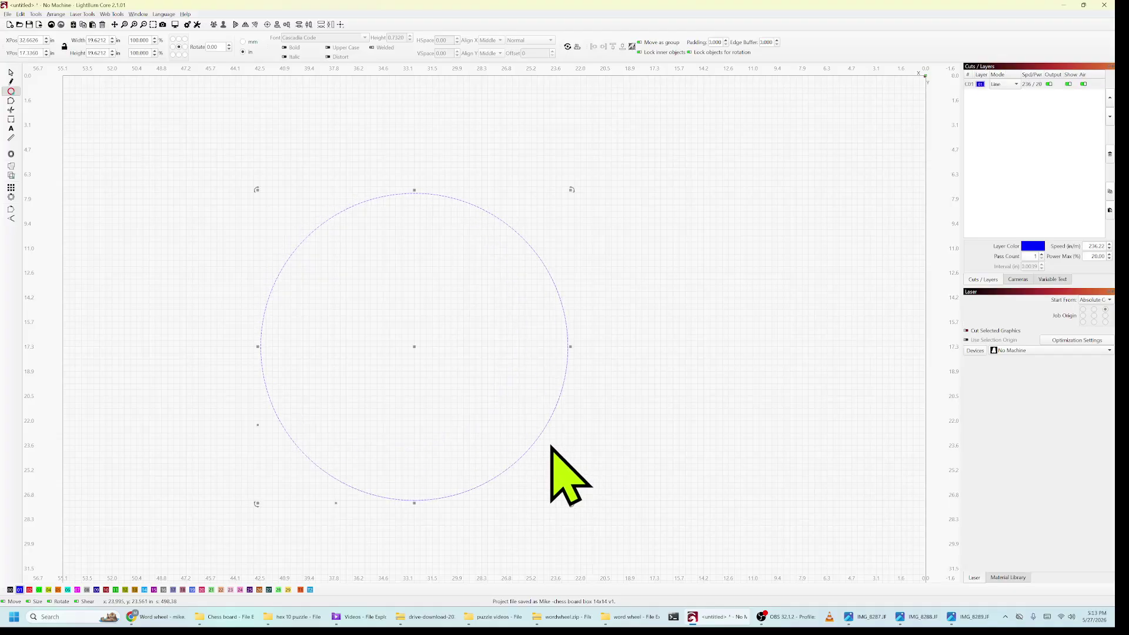
double_click(99, 40)
text(6)
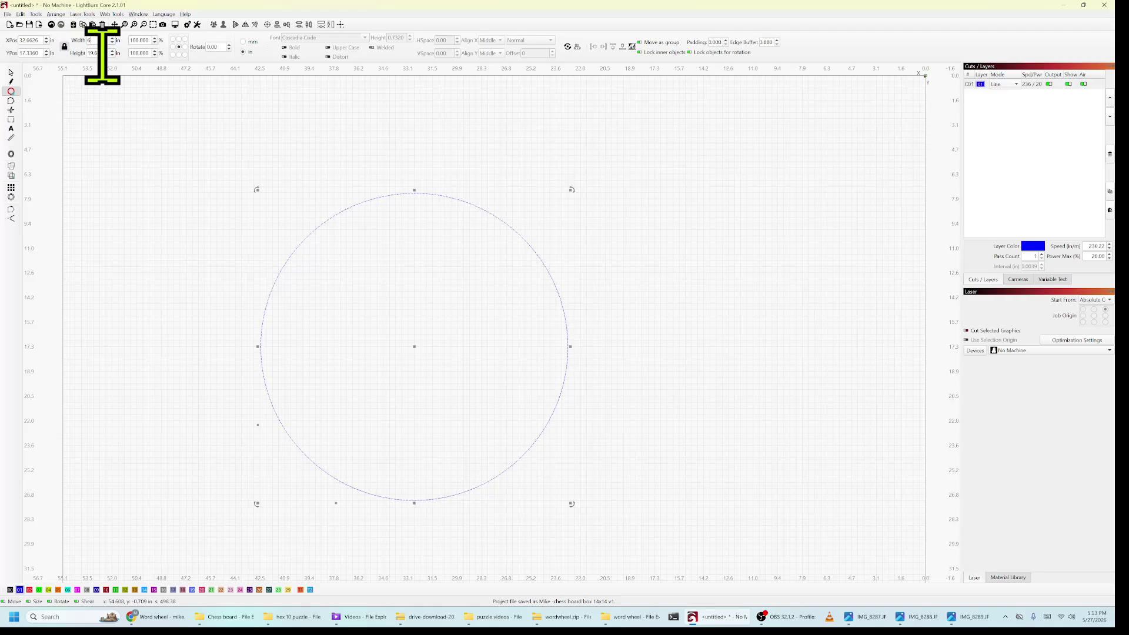
key(Return)
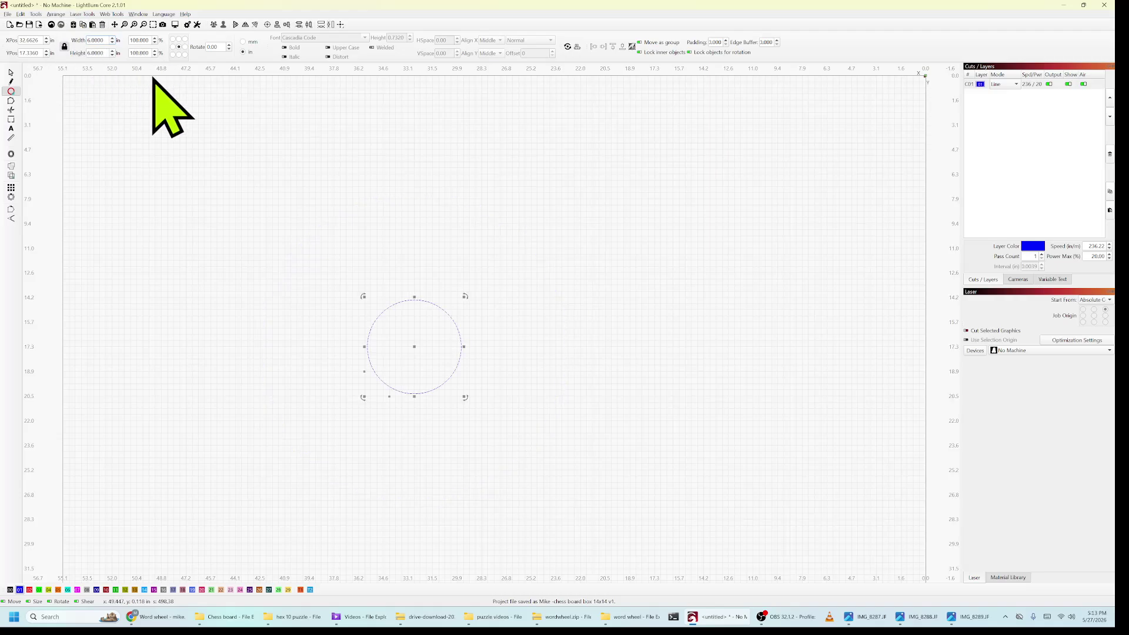
Compare the drawn circle with the outer letter ring in the word wheel photo
click(876, 622)
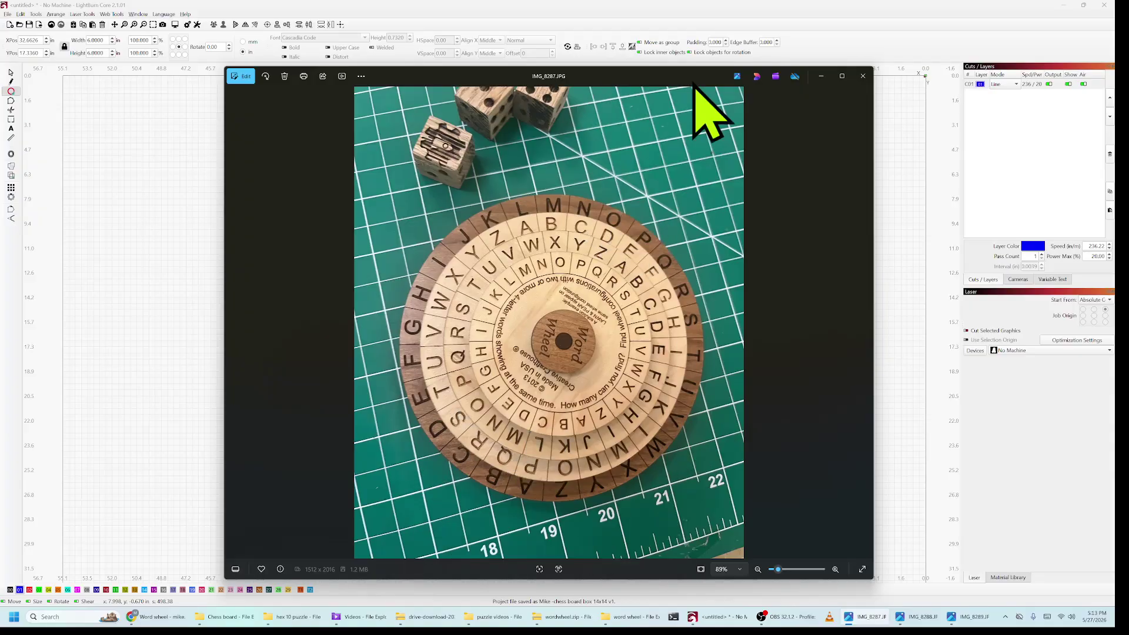
click(906, 150)
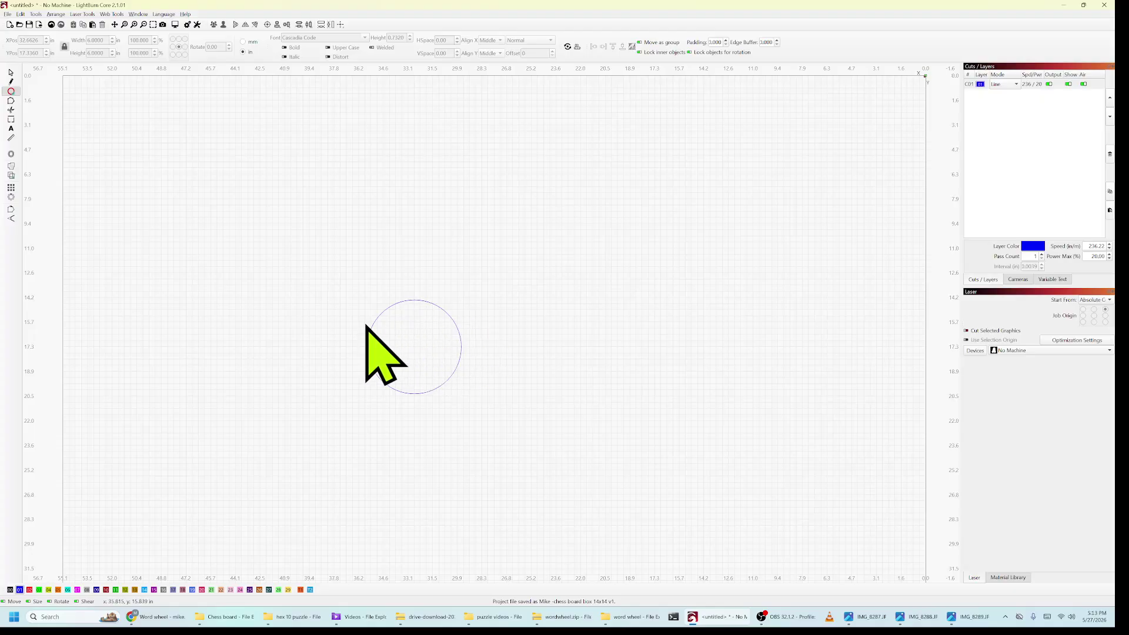
scroll(396, 328, up, 5)
scroll(398, 330, up, 1)
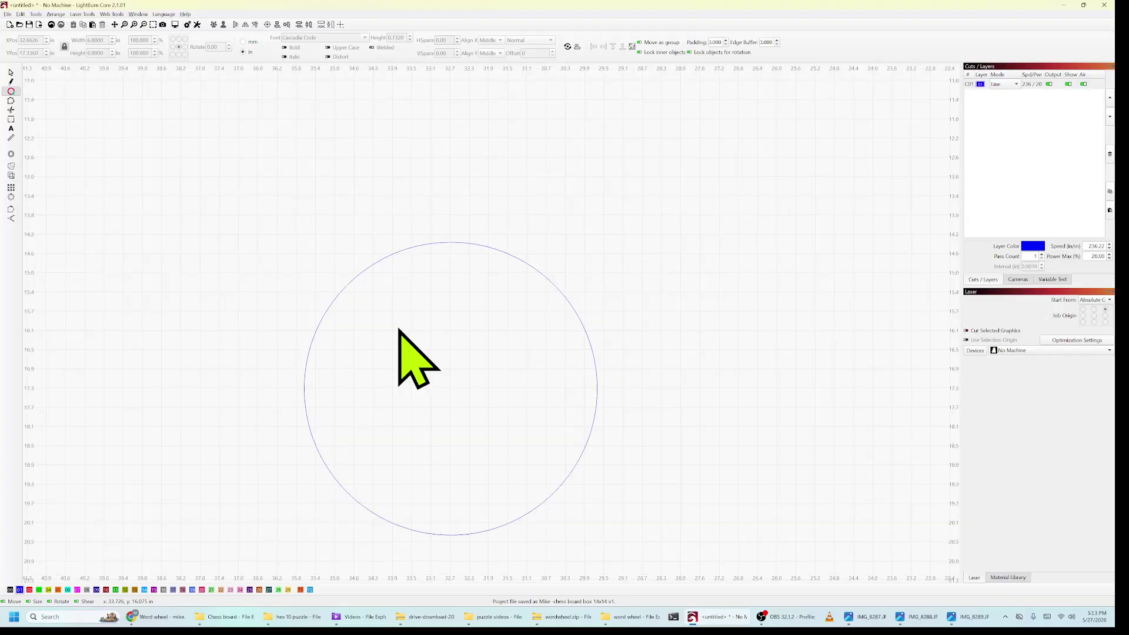
click(876, 620)
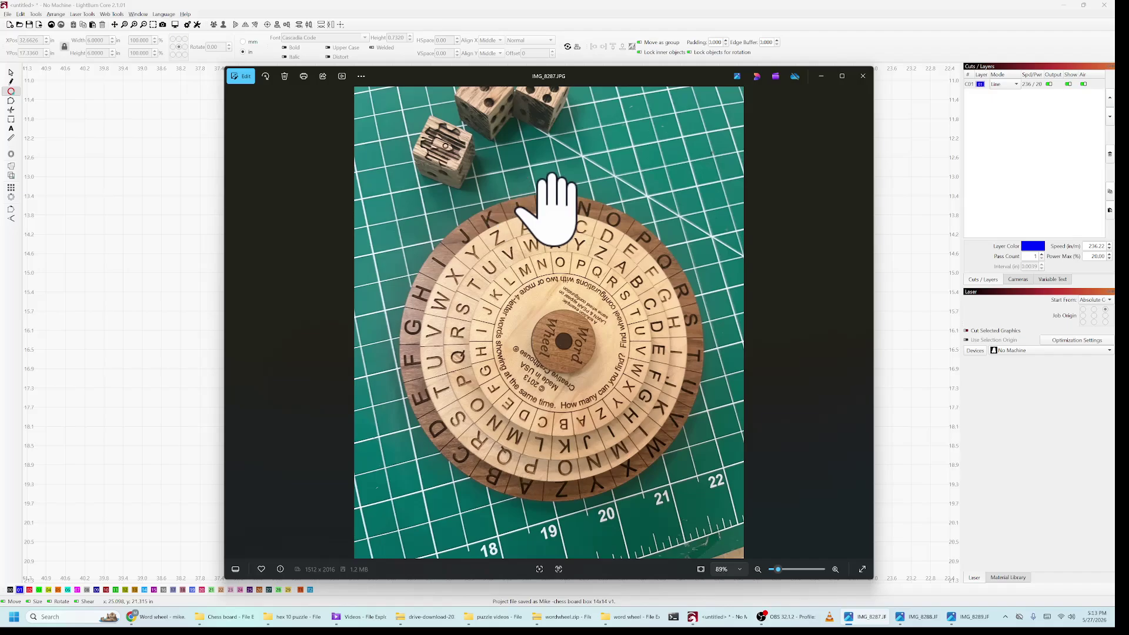
click(87, 207)
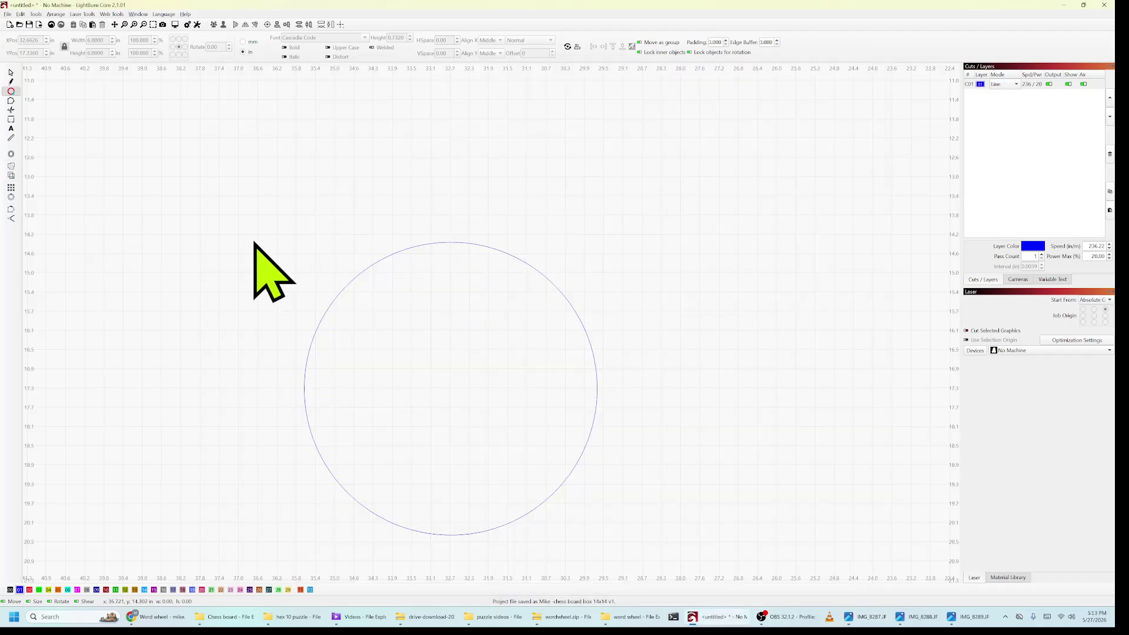
Add the alphabet A to Z as space-separated capital letters above the circle and set the text's layer to Fill
click(10, 129)
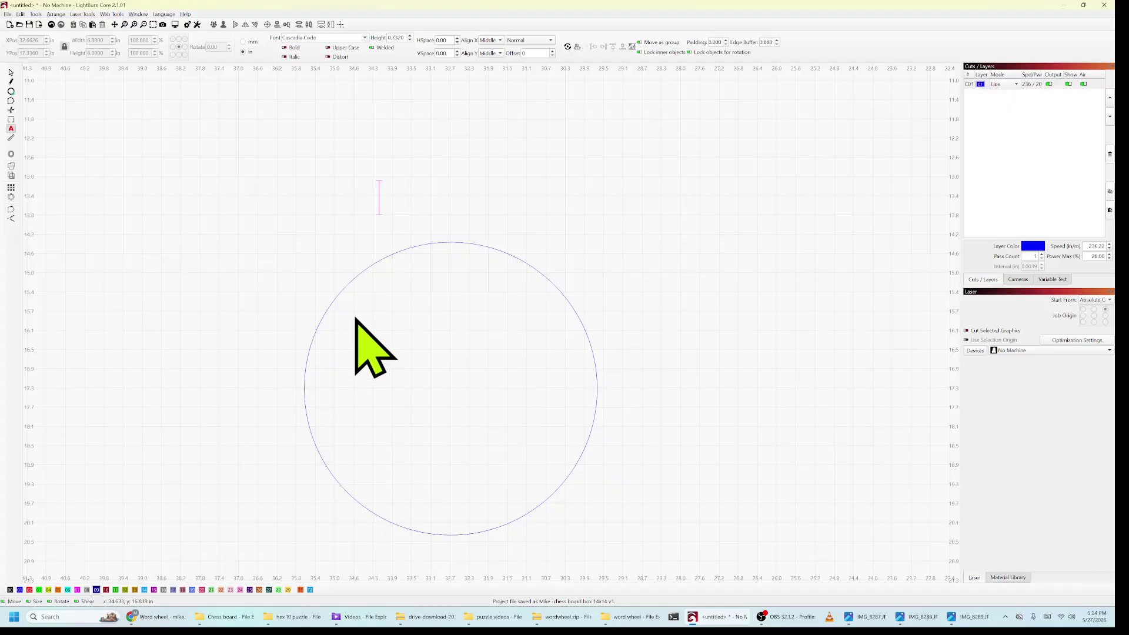
click(215, 189)
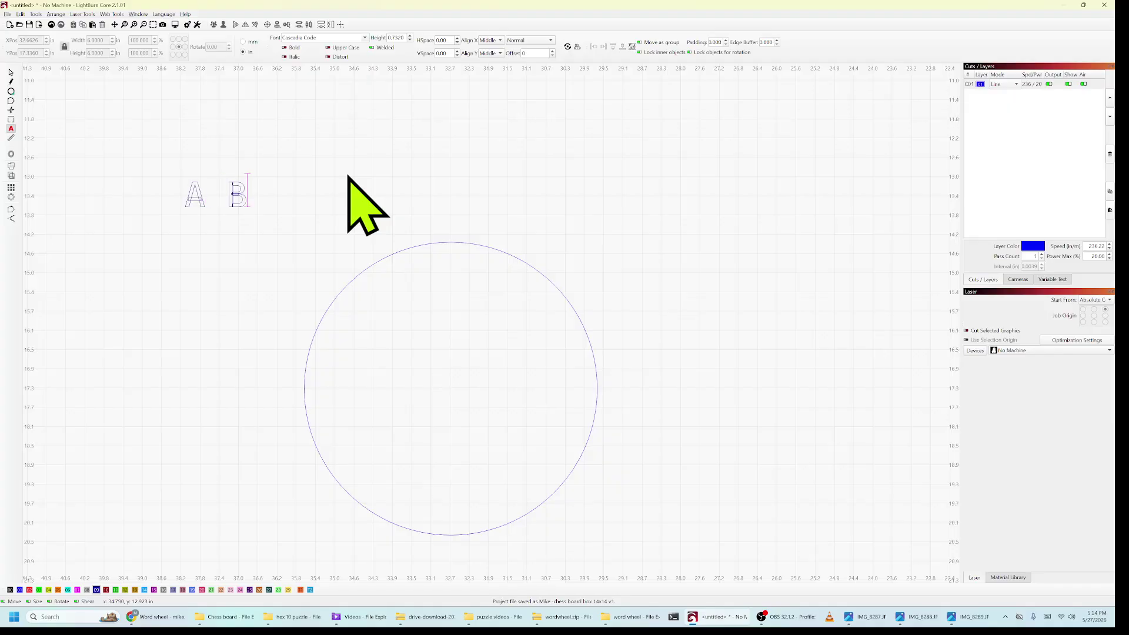
text(A B C D E F G)
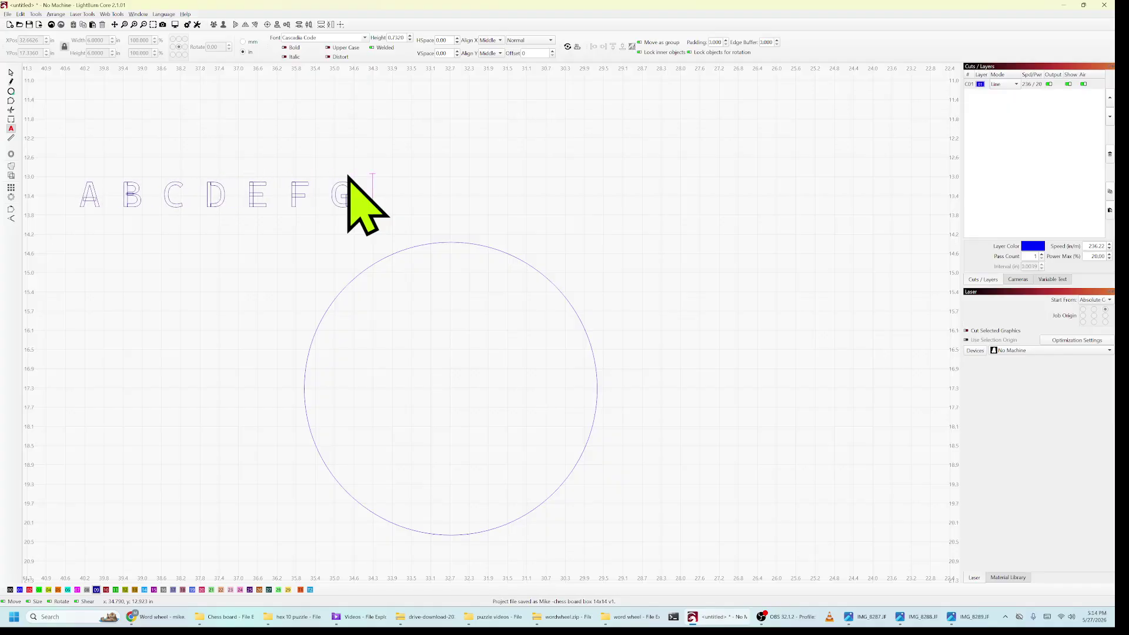
text( H I J K L)
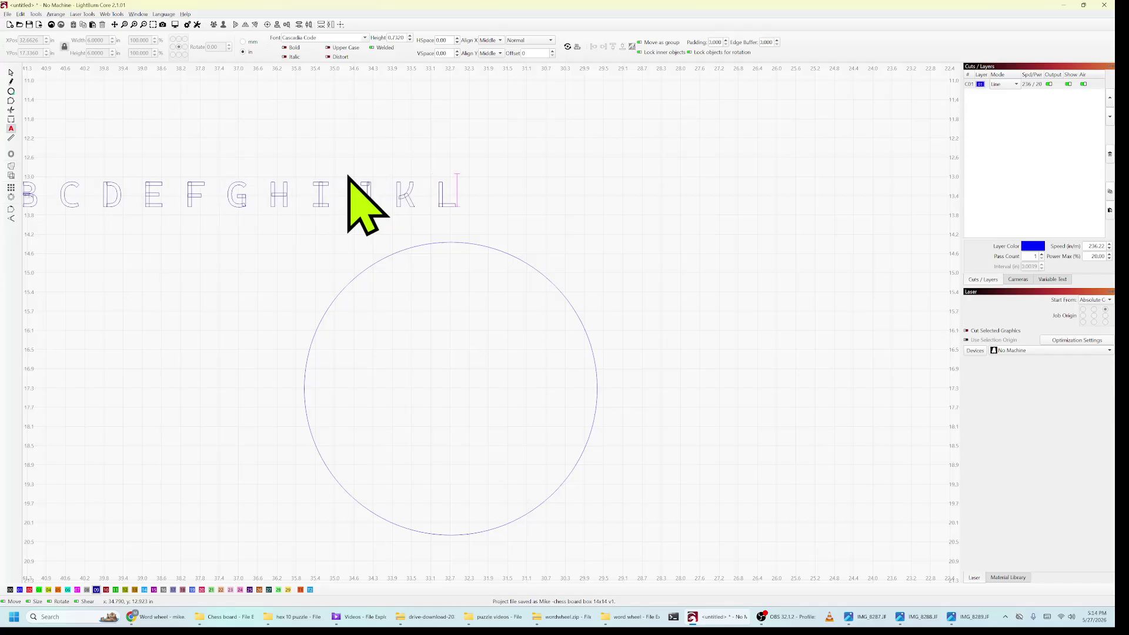
text( M N O )
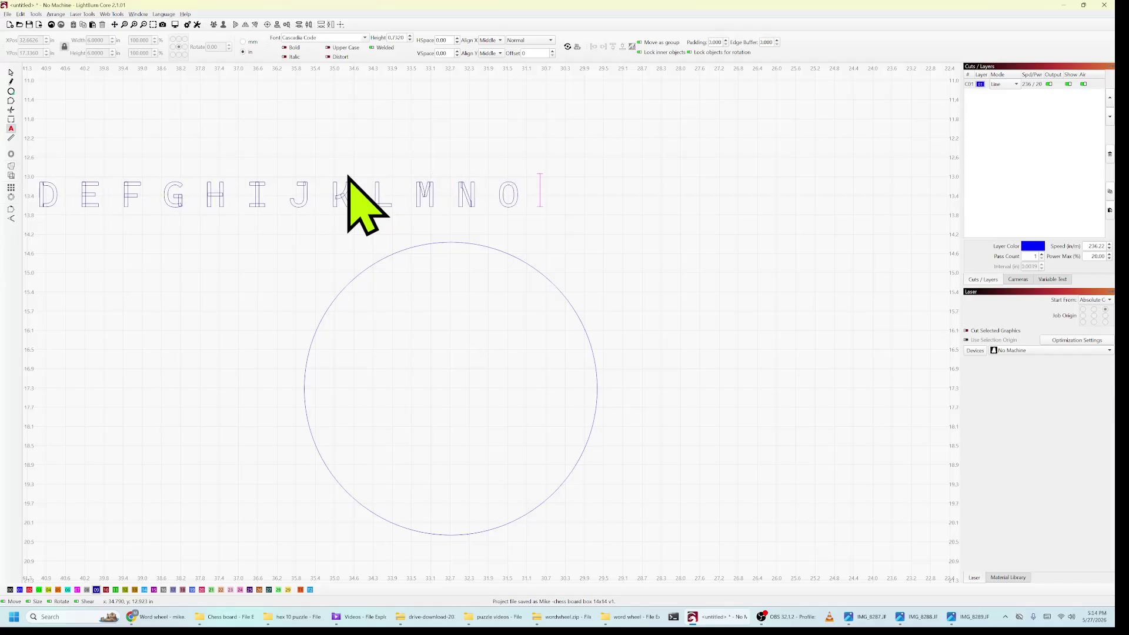
text(P Q R S)
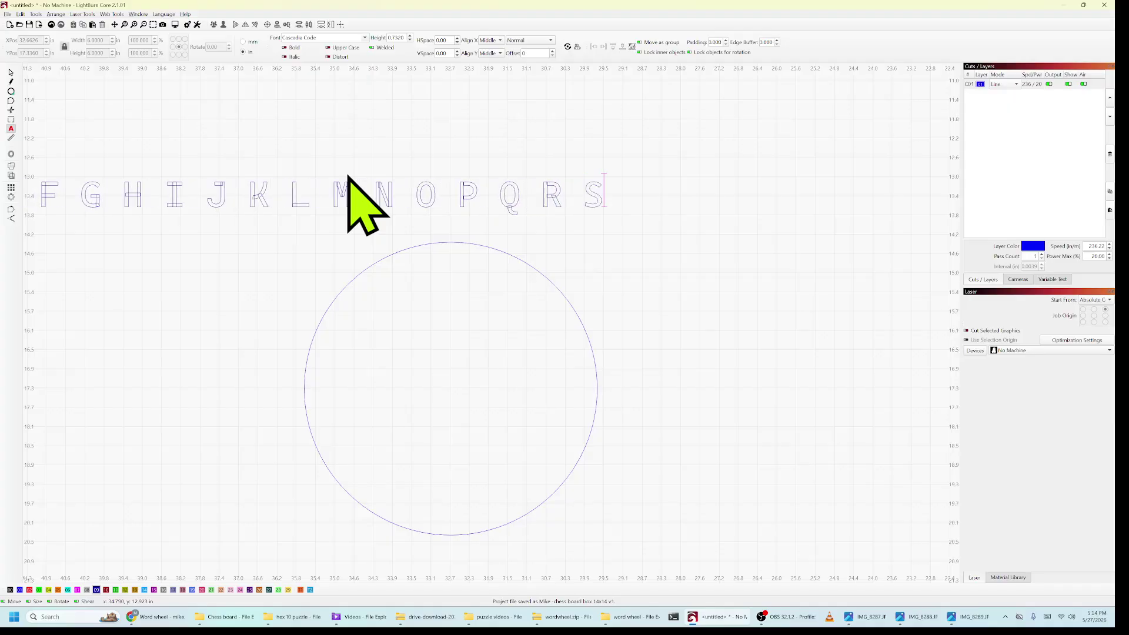
text( T U V )
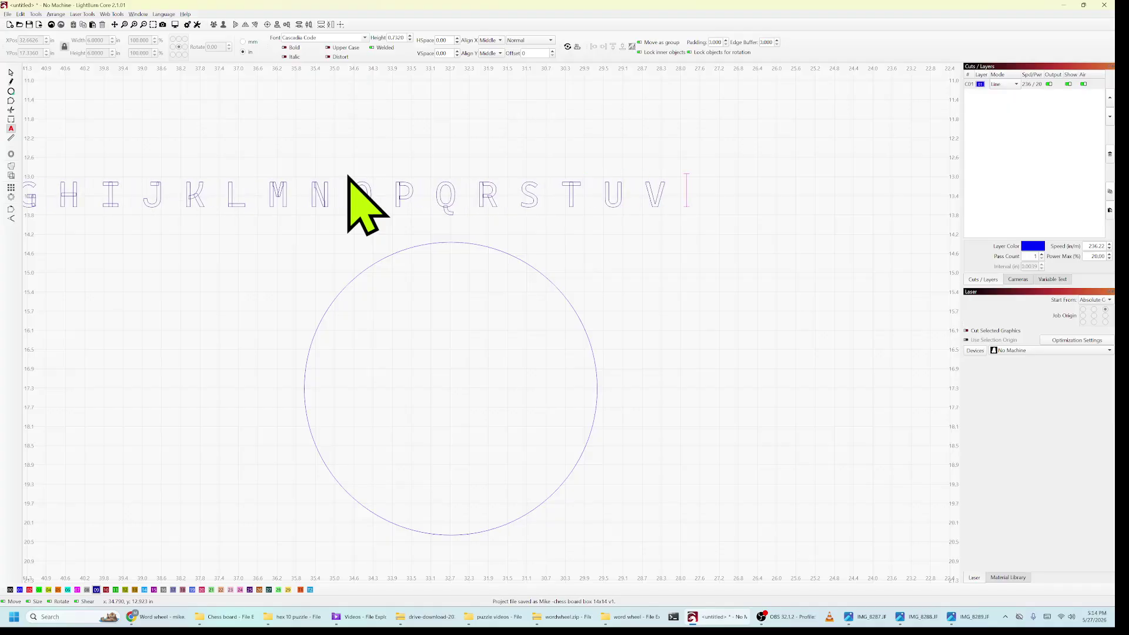
text(W X )
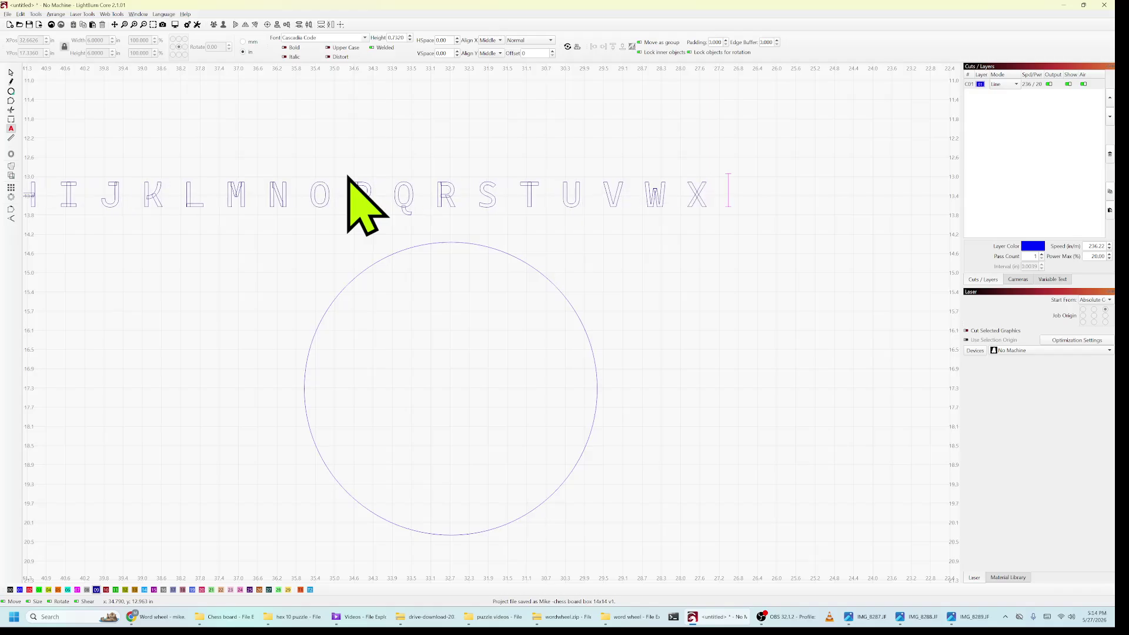
text(Y Z)
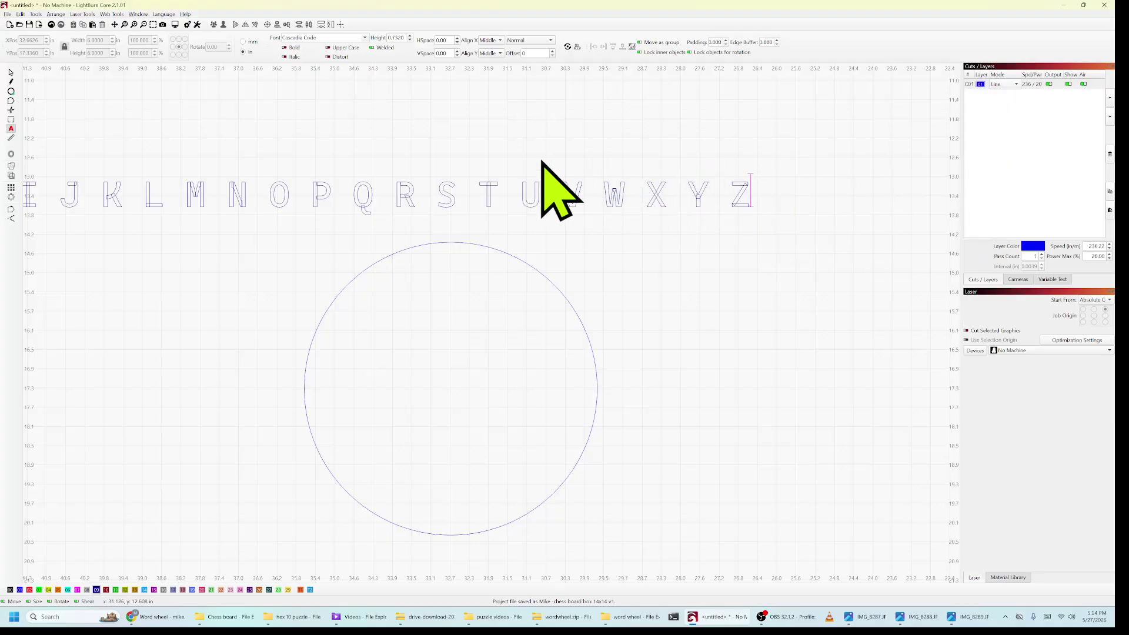
click(212, 333)
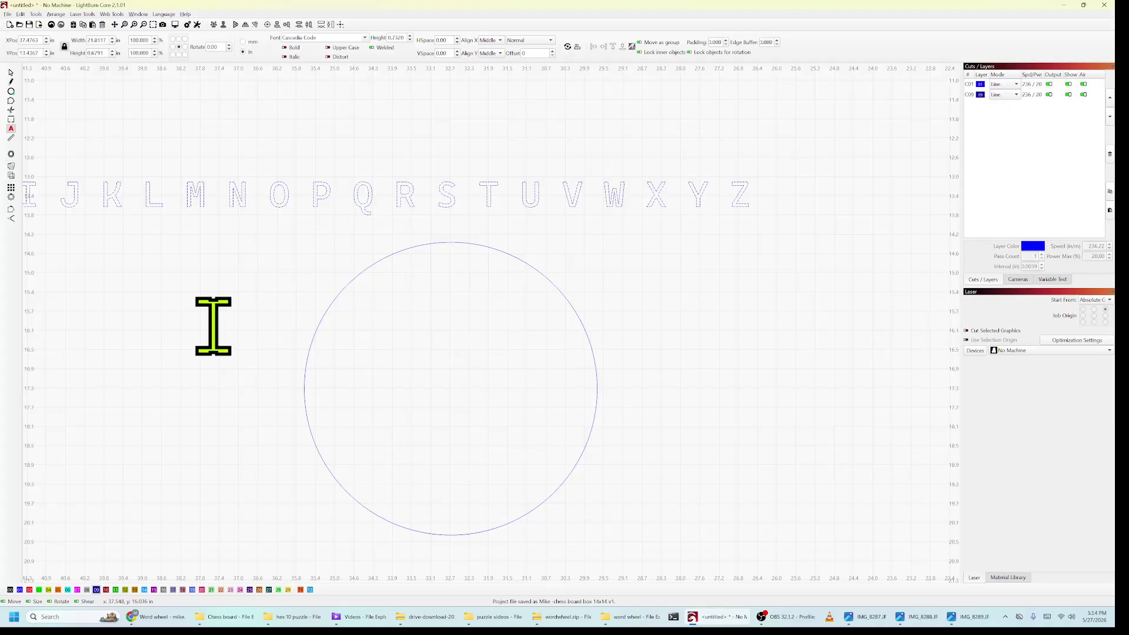
click(1010, 95)
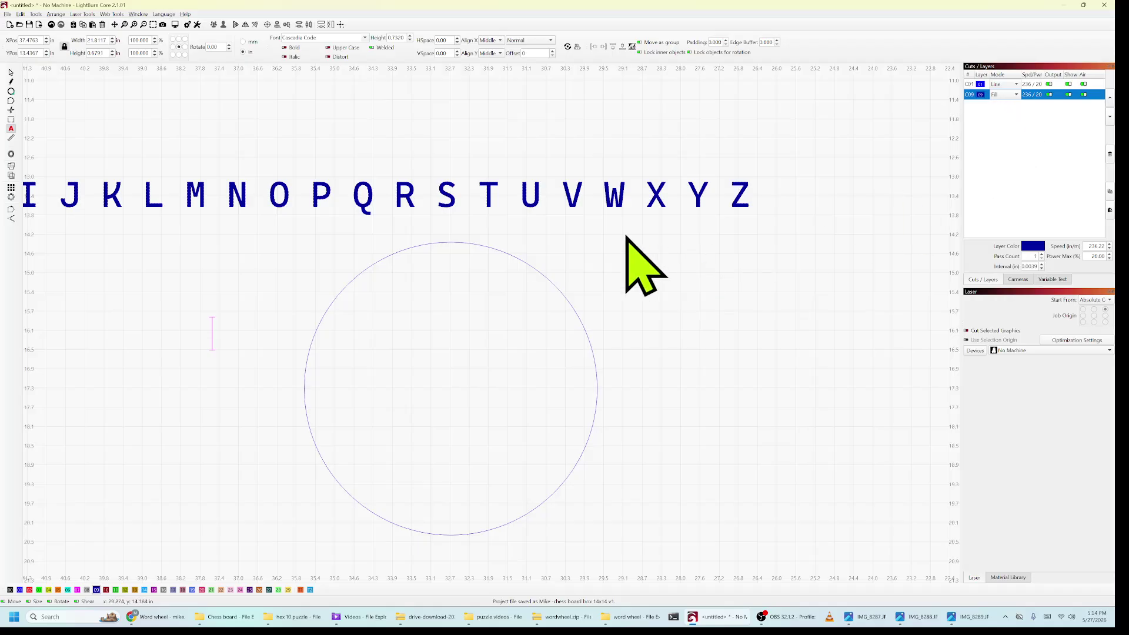
Select the alphabet text together with the circle and apply the circle as the text's path
scroll(365, 191, down, 5)
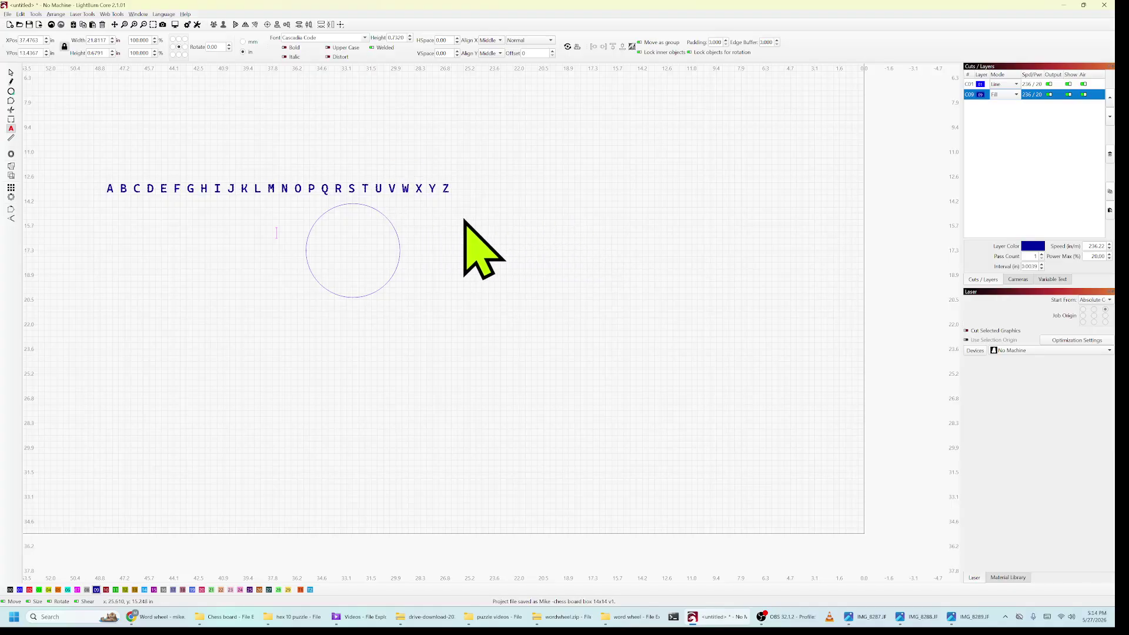
key(Escape)
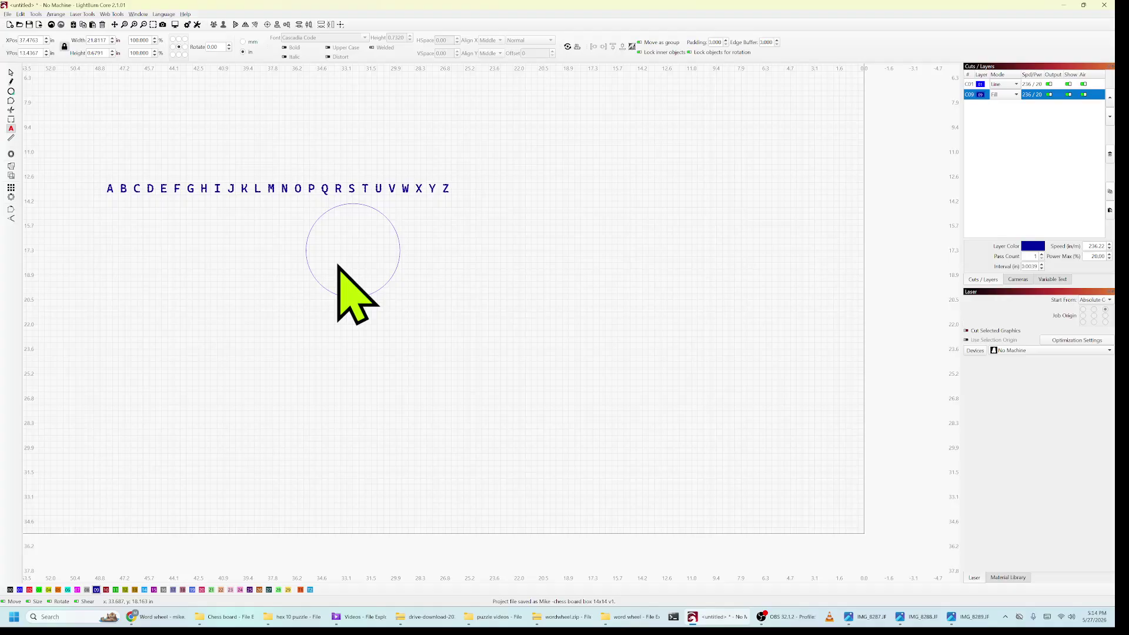
click(434, 349)
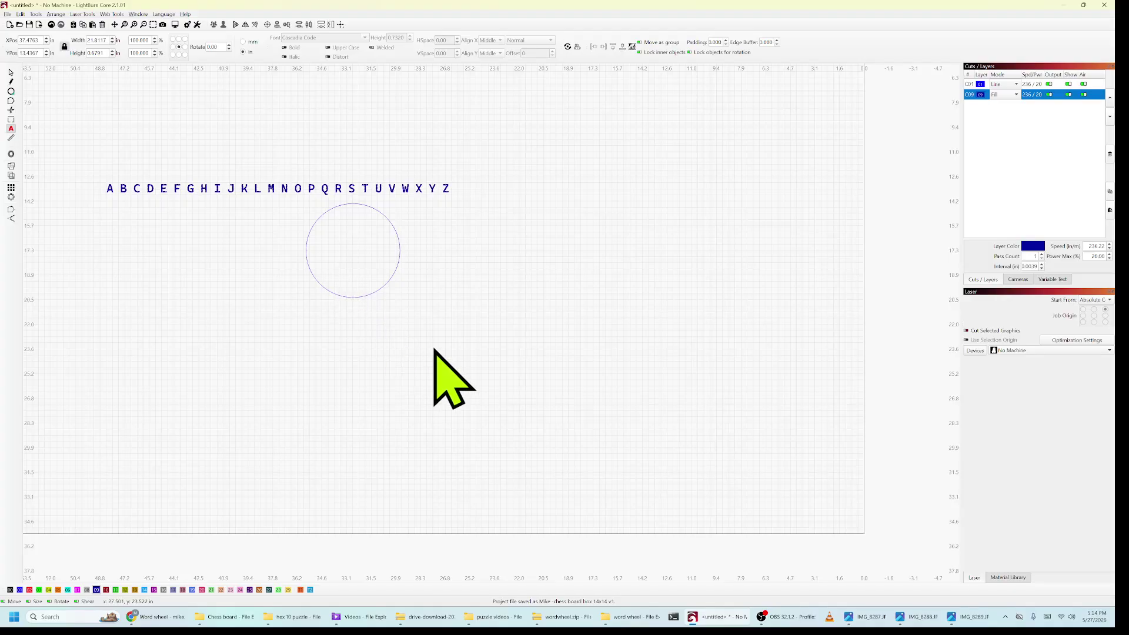
click(10, 72)
drag(488, 350, 99, 144)
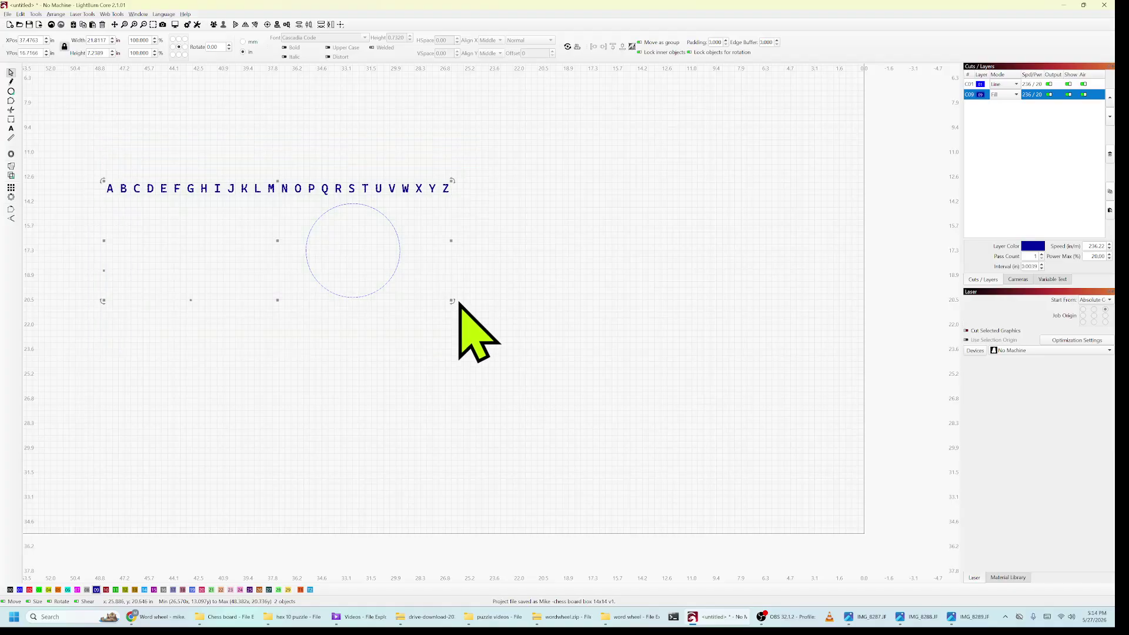
right_click(399, 254)
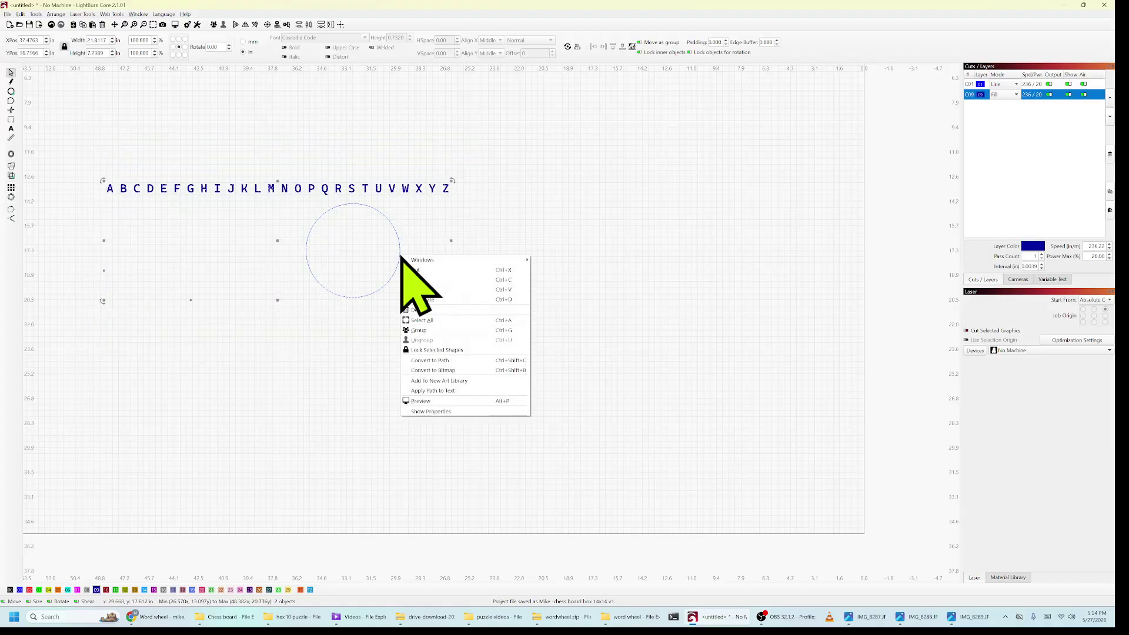
click(446, 391)
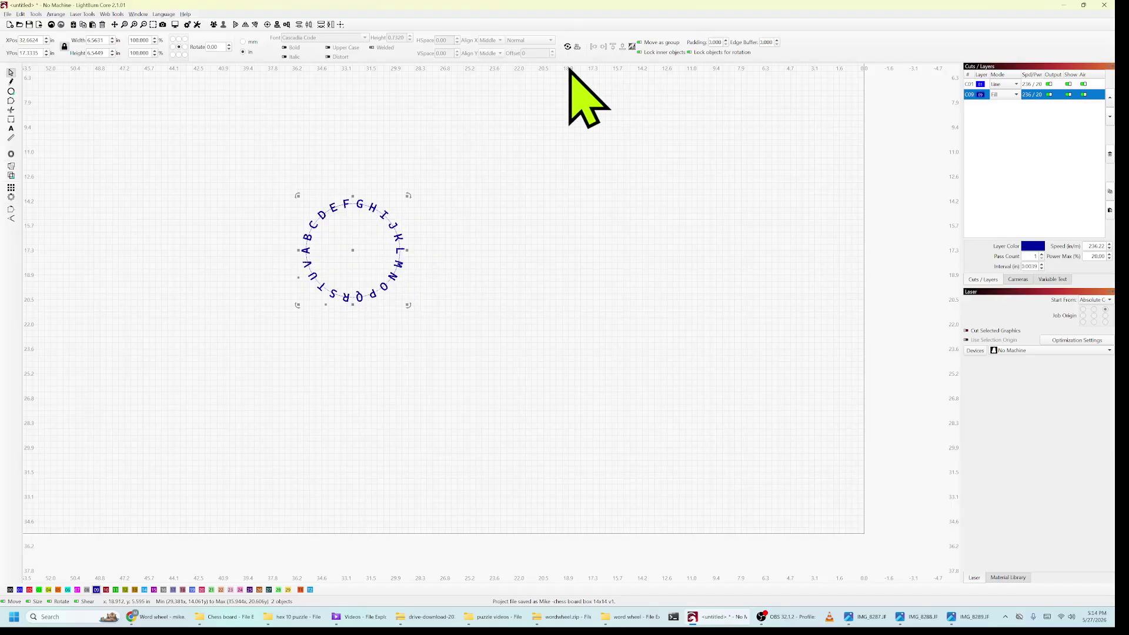
Set the vertical alignment of the alphabet text on the circle to Top so the letters sit inside it
click(10, 129)
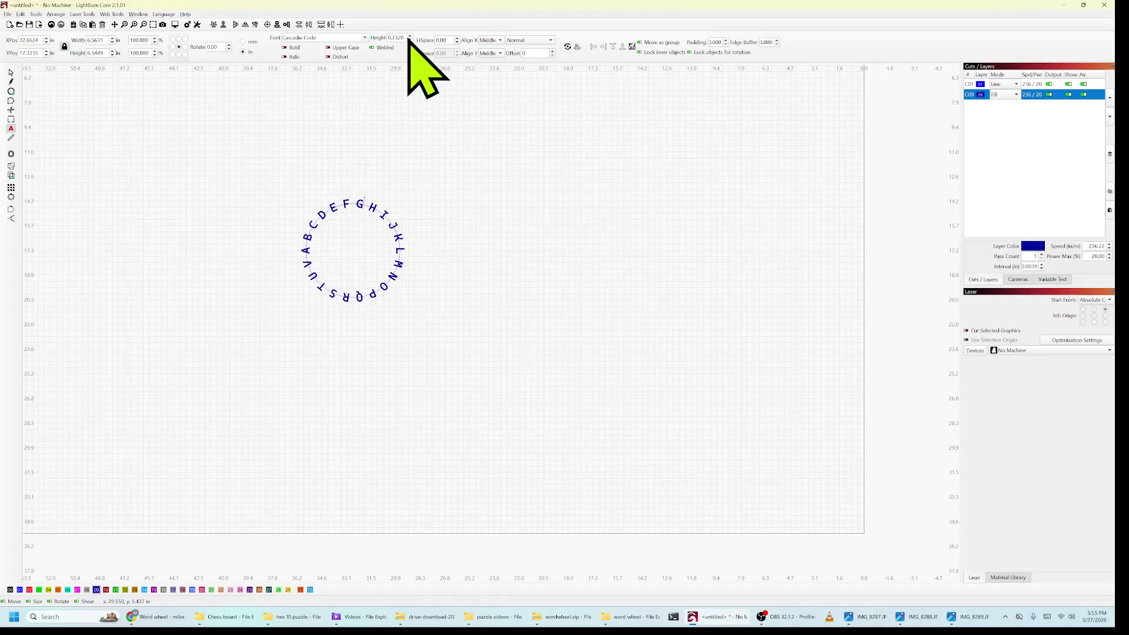
click(500, 53)
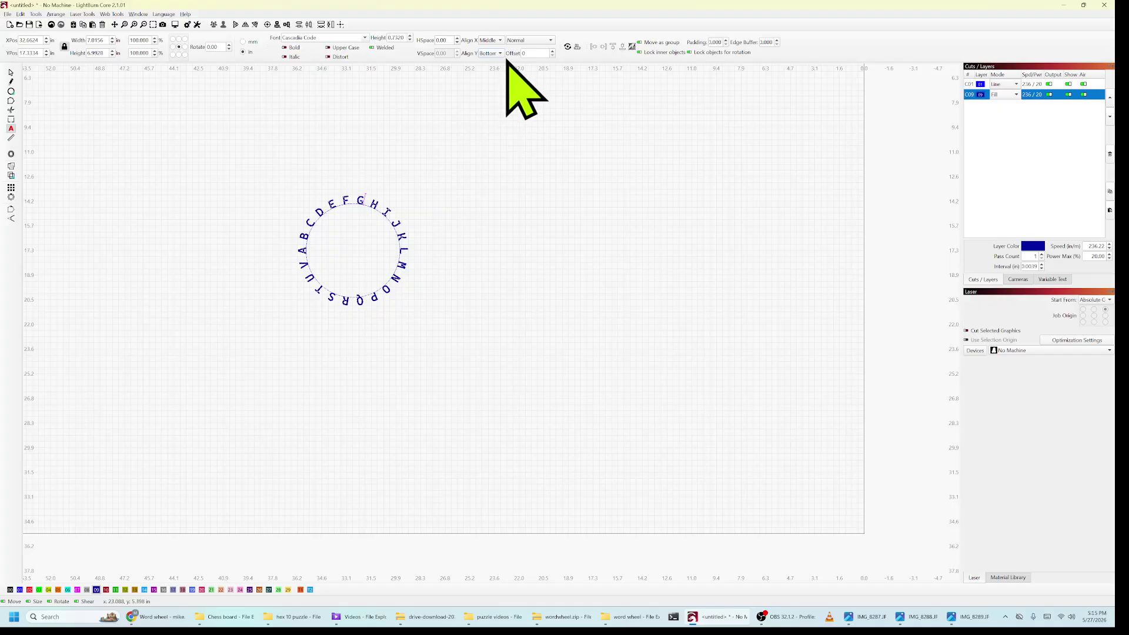
click(500, 54)
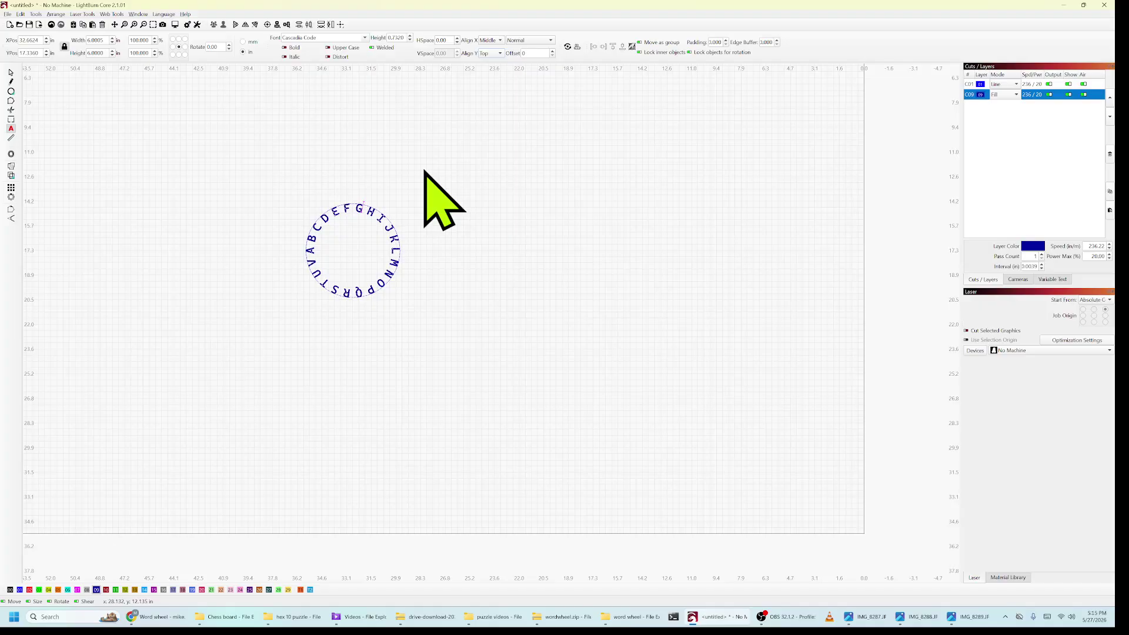
click(280, 198)
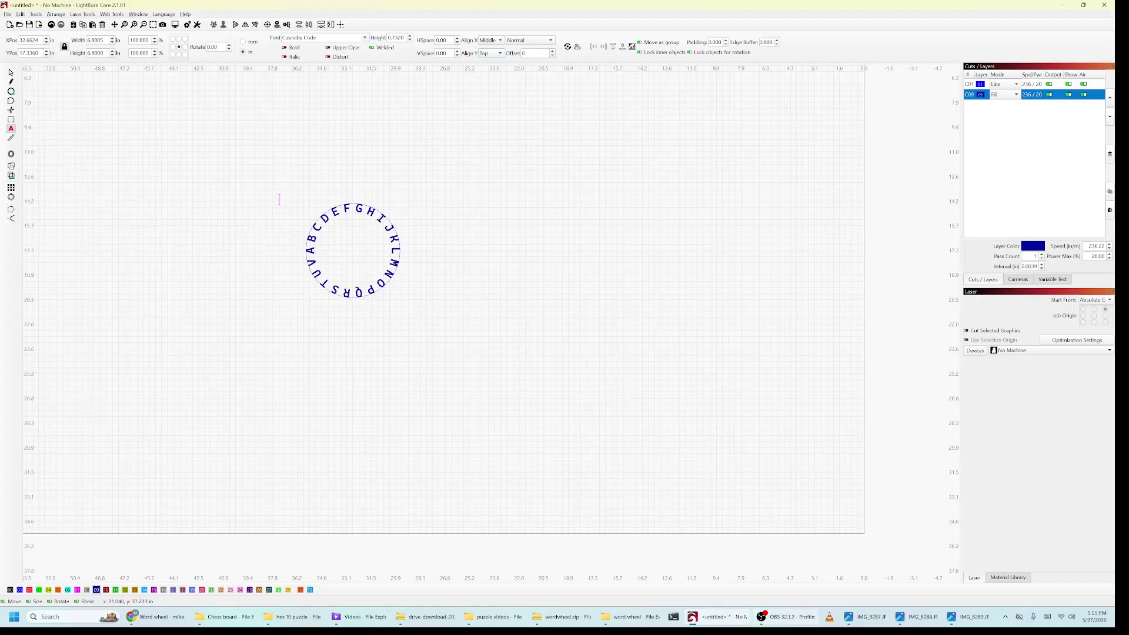
Check the word wheel photo and draw a second circle about 6.4 in wide beside the alphabet ring, on the blue Line layer C01
click(869, 617)
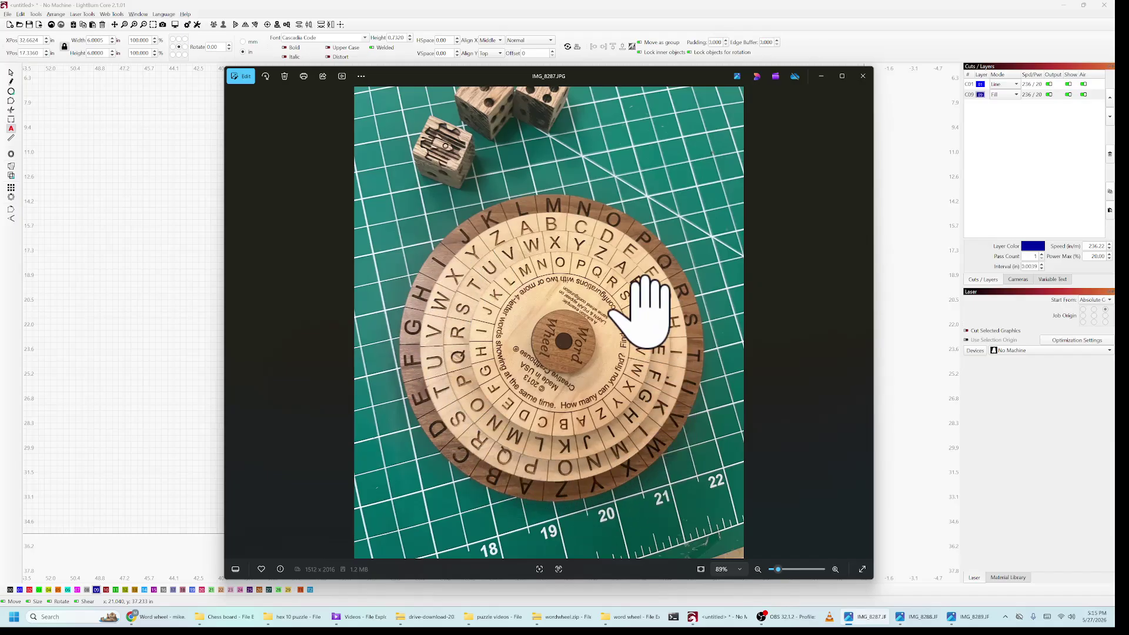
click(821, 76)
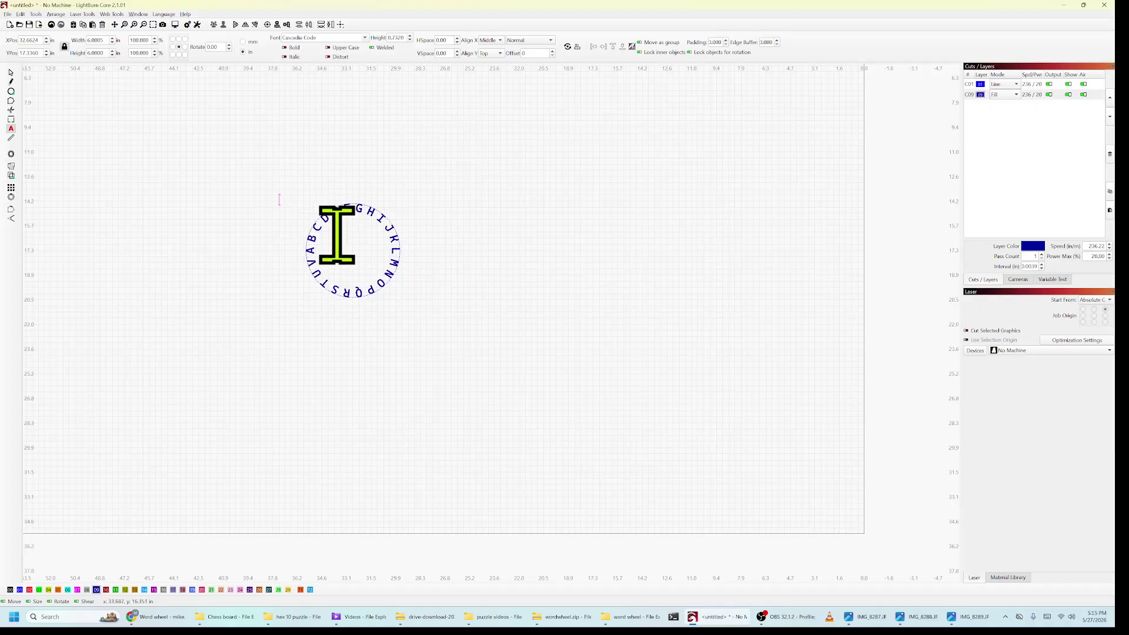
click(10, 91)
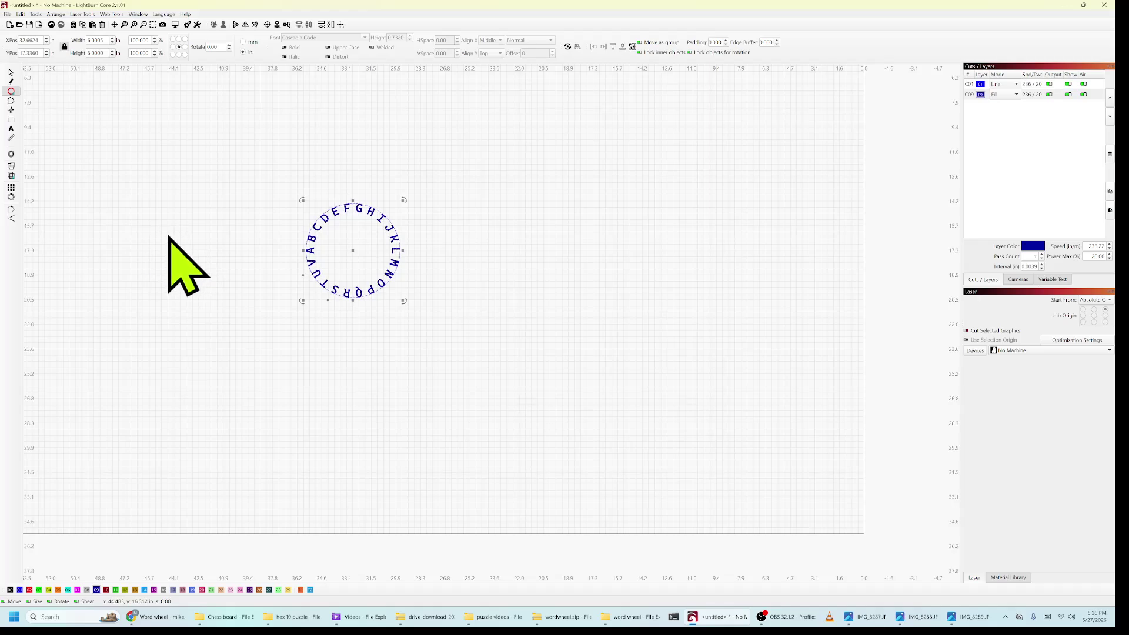
drag(168, 237, 267, 330)
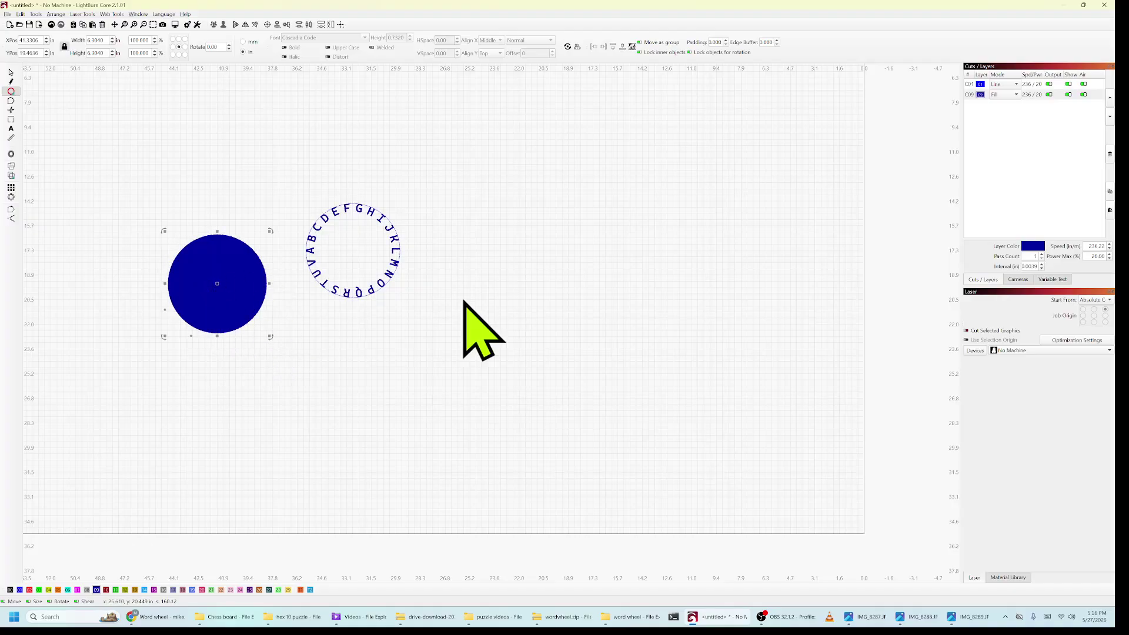
click(19, 590)
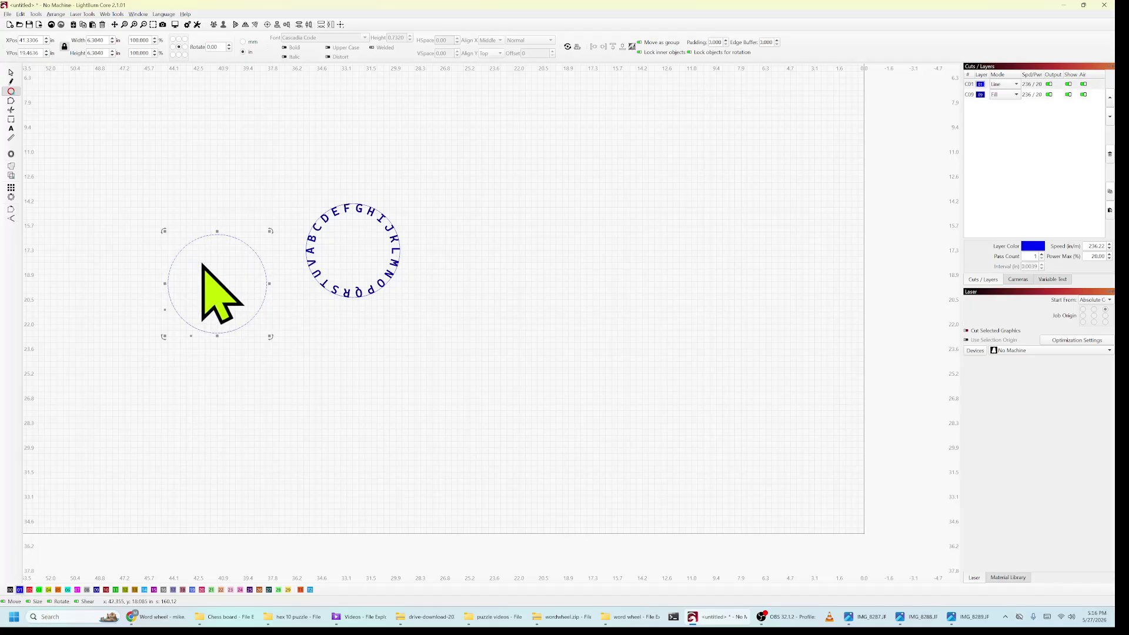
drag(213, 281, 221, 260)
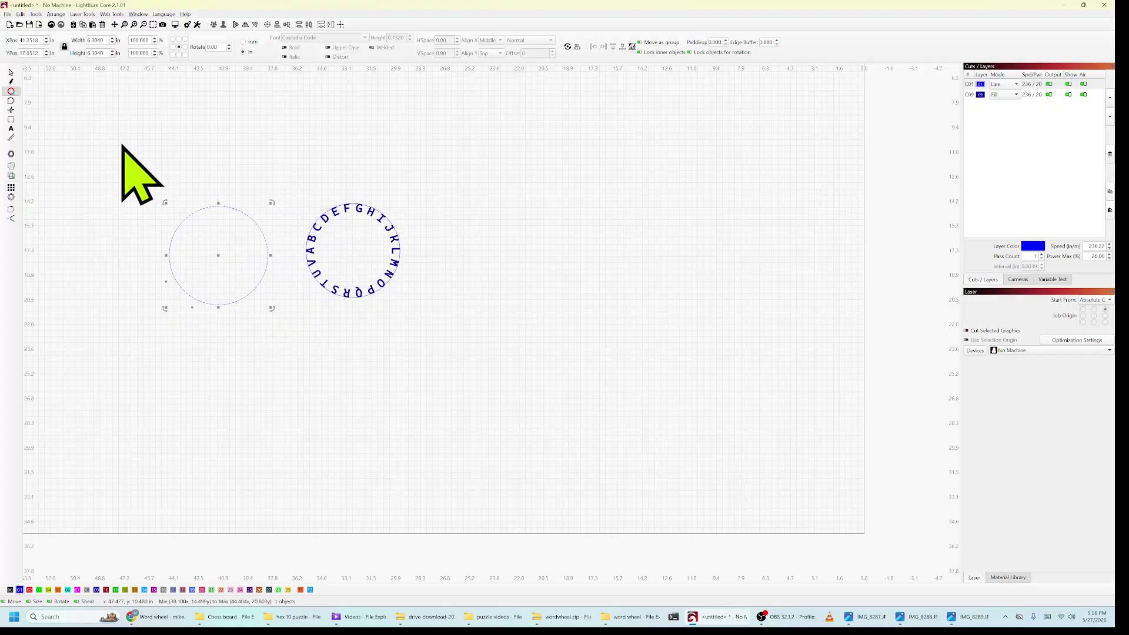
Set the new circle's width and height to 5.5 in and test its fit over the alphabet ring
drag(102, 40, 87, 40)
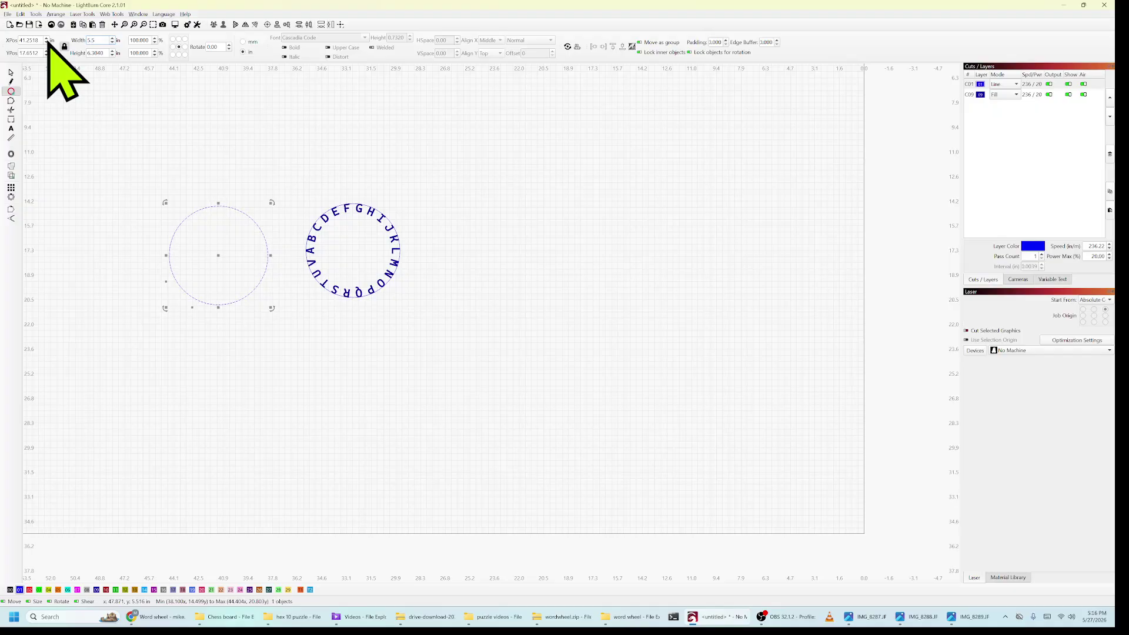
key(Return)
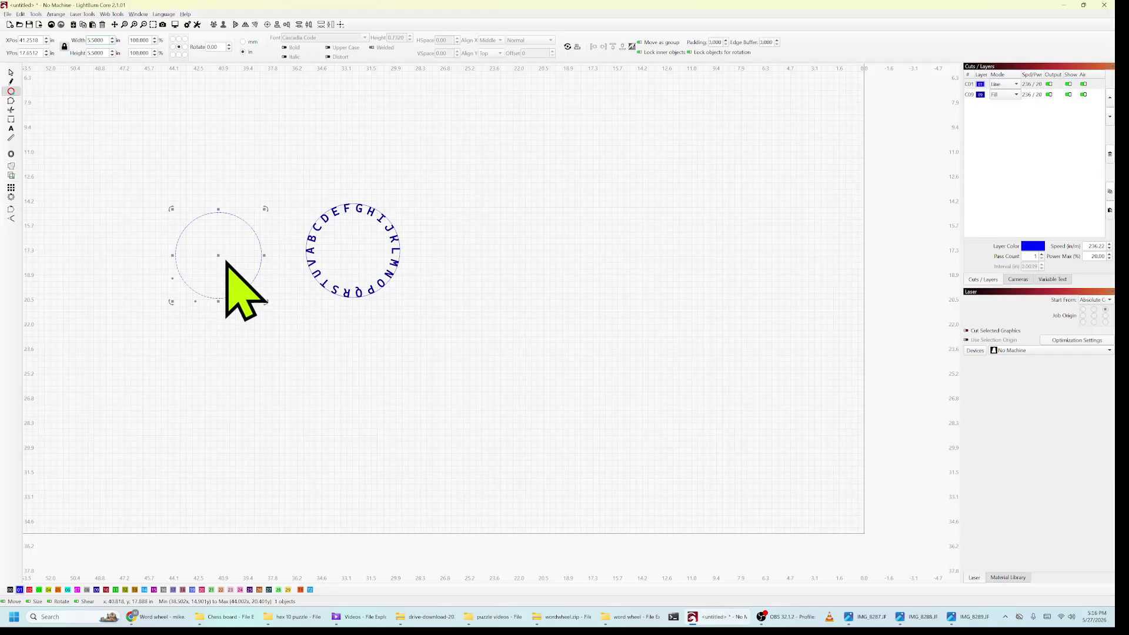
drag(214, 252, 353, 254)
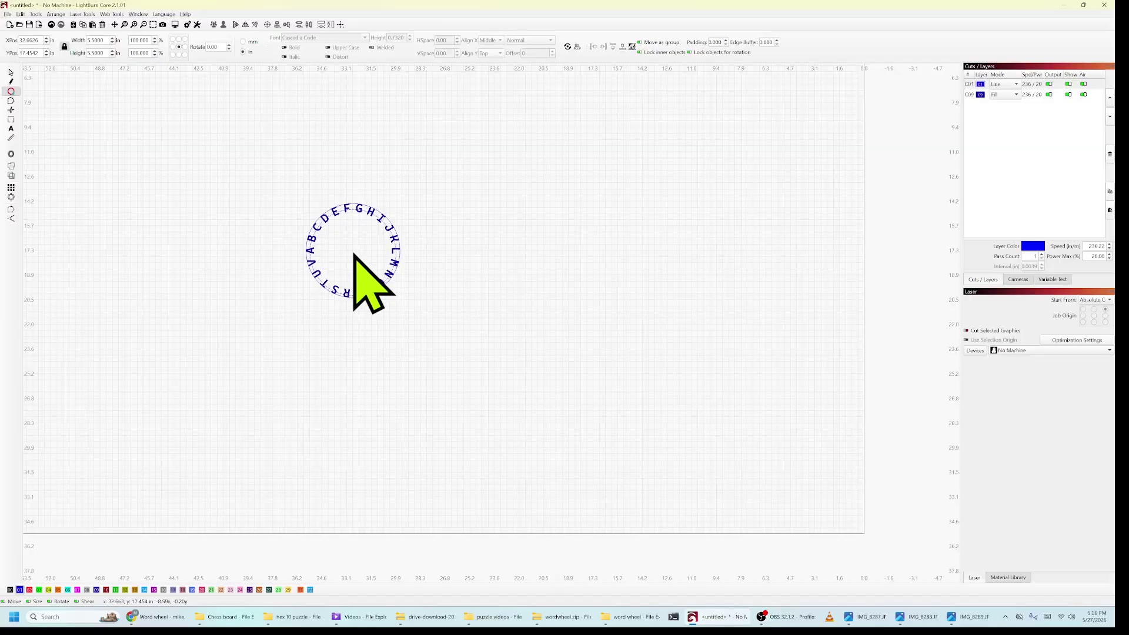
drag(353, 254, 179, 224)
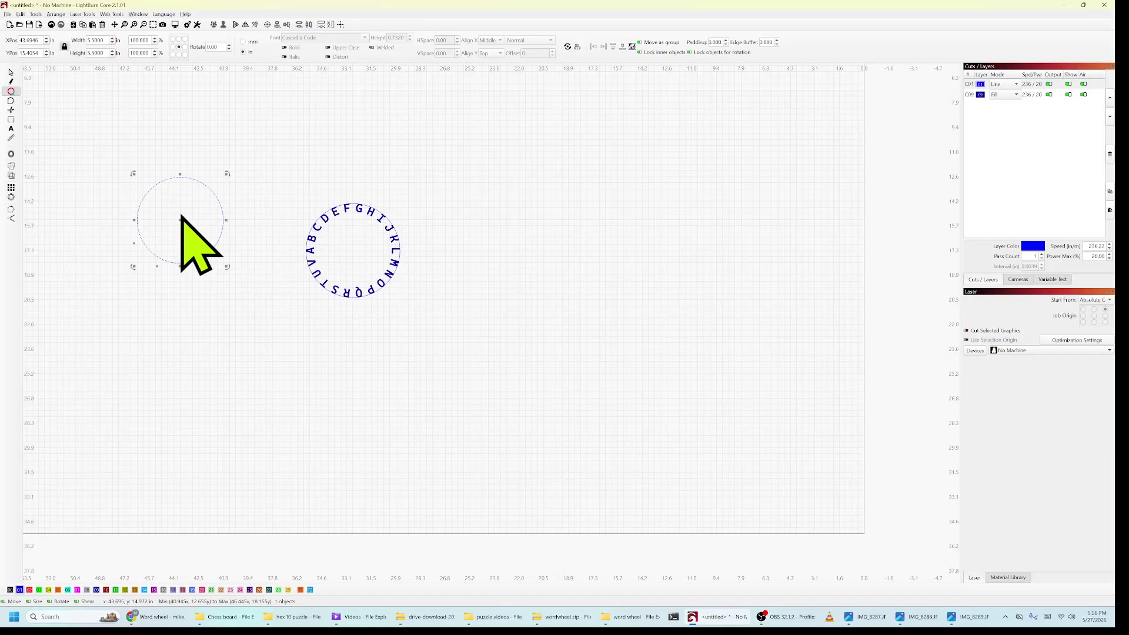
Reduce the new circle's width and height to 5.4 in
double_click(98, 40)
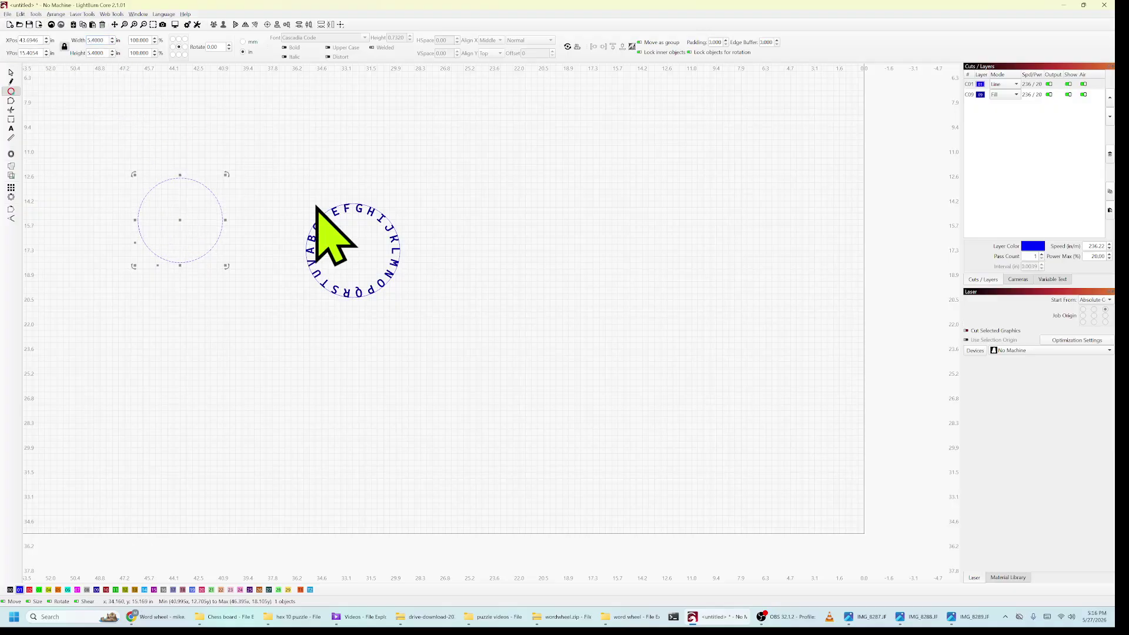
mouse_move(279, 164)
mouse_down()
mouse_move(292, 212)
mouse_move(398, 306)
mouse_move(277, 170)
mouse_move(324, 263)
mouse_up()
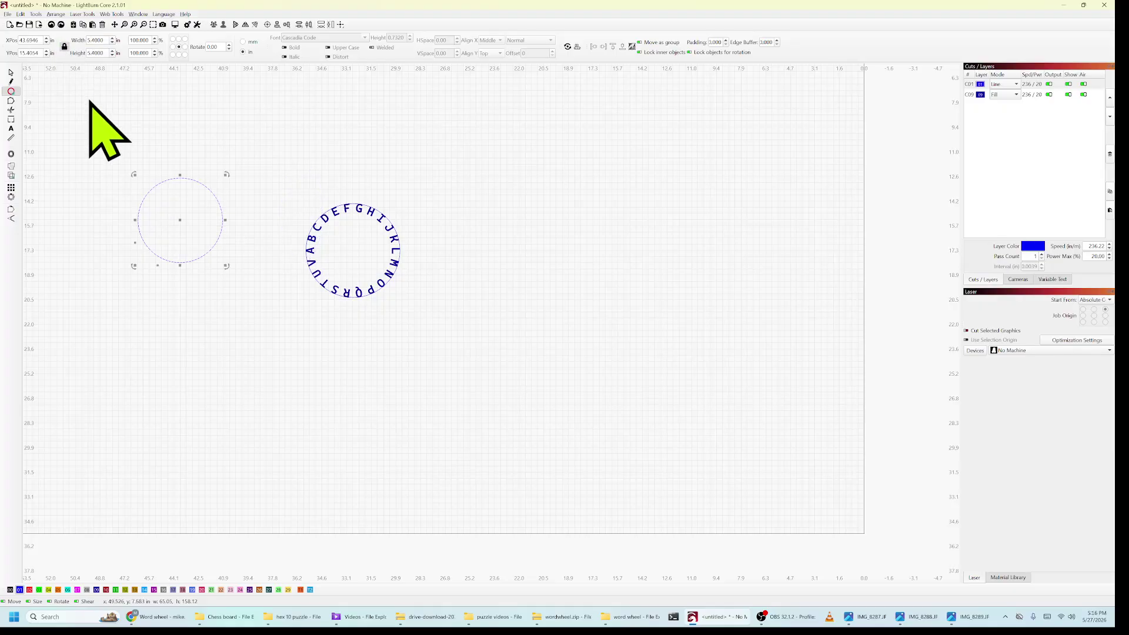
Select the alphabet ring with its outer circle and the separate smaller circle, and align them all on a common centre
click(10, 73)
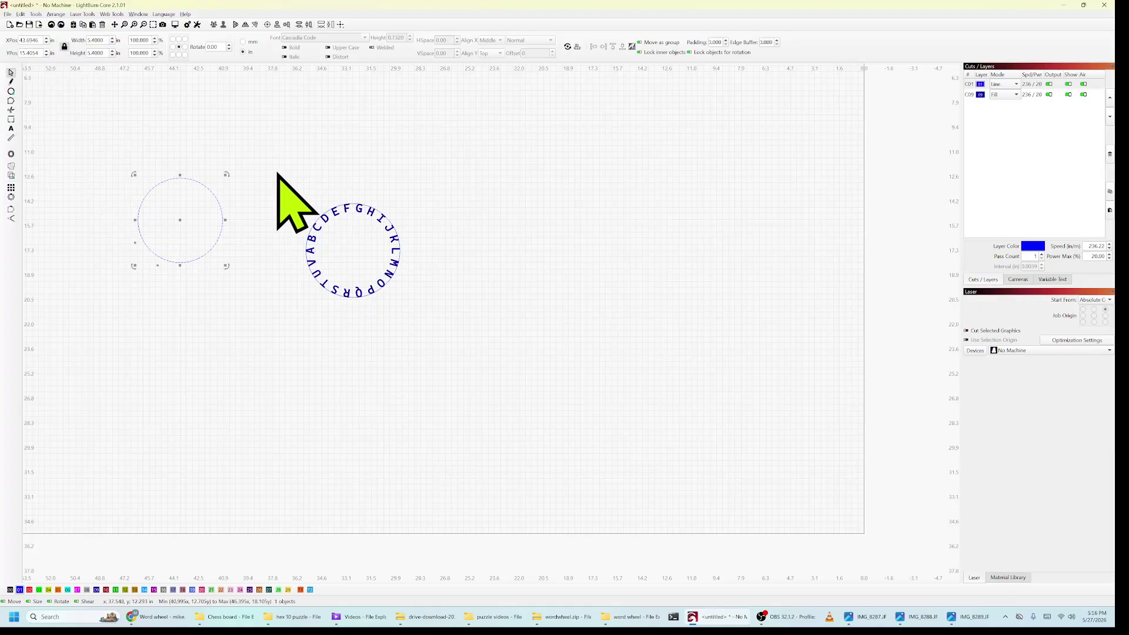
drag(275, 172, 431, 337)
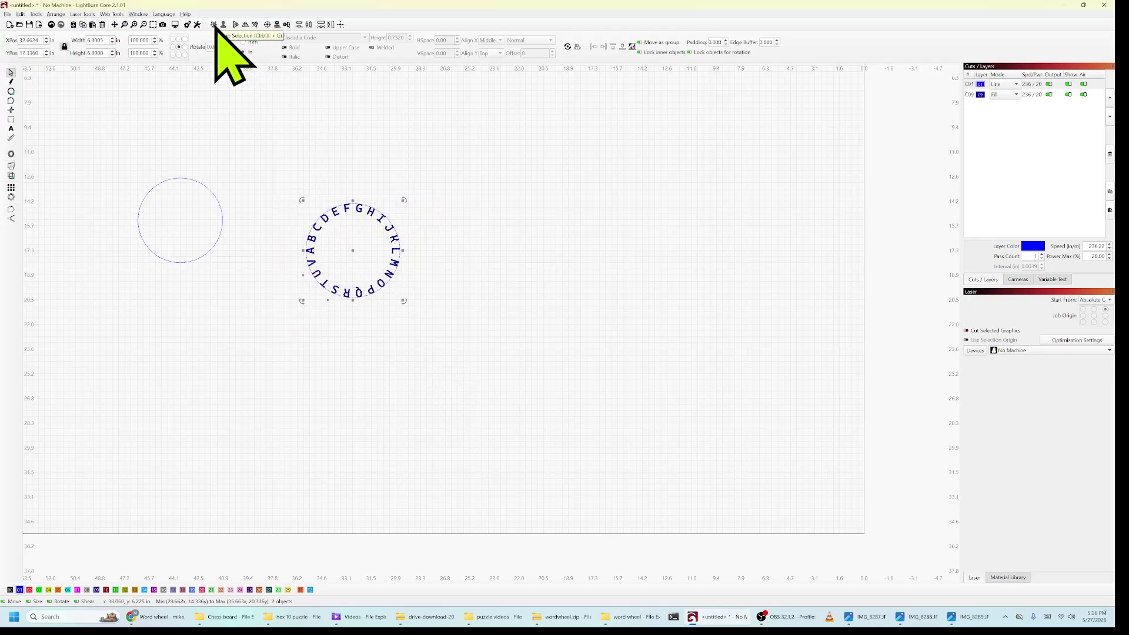
click(499, 278)
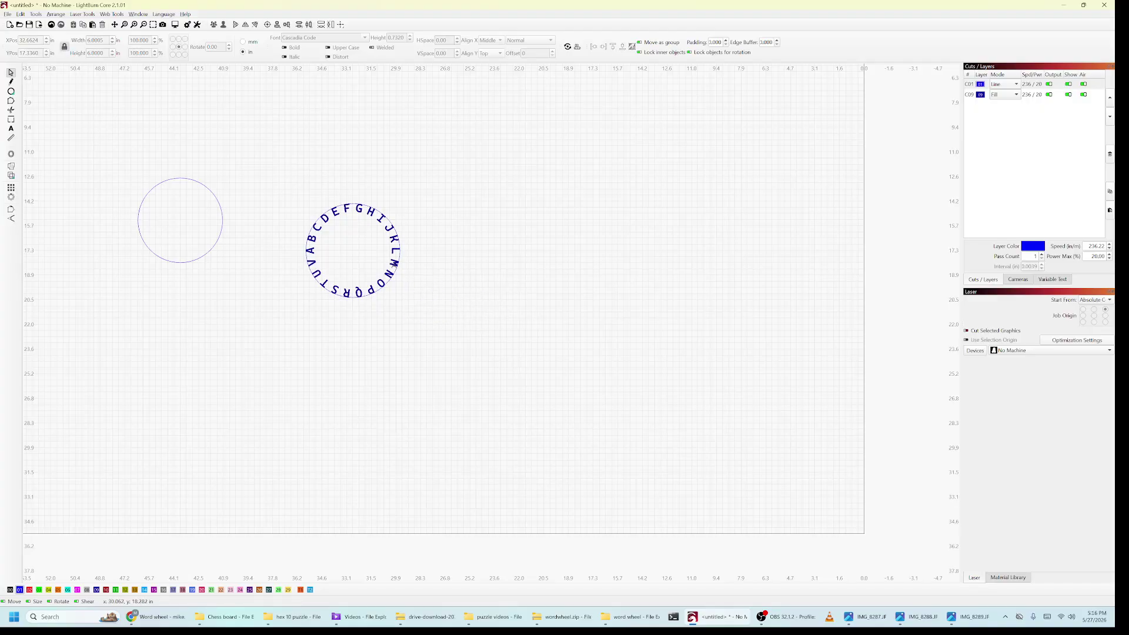
click(394, 265)
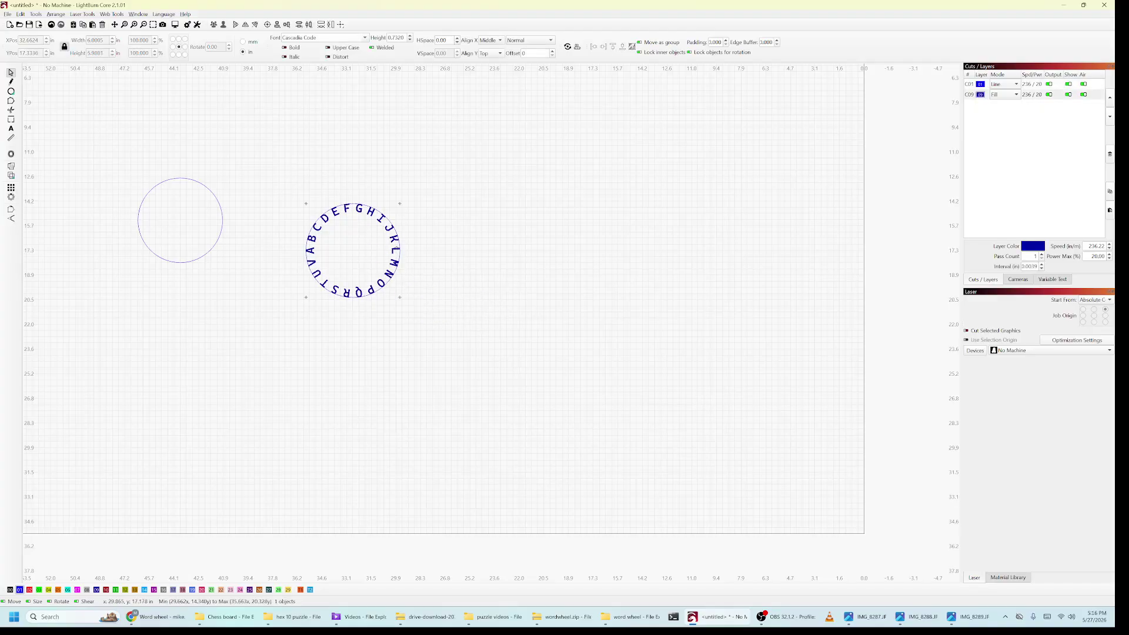
drag(282, 176, 444, 338)
drag(358, 251, 320, 187)
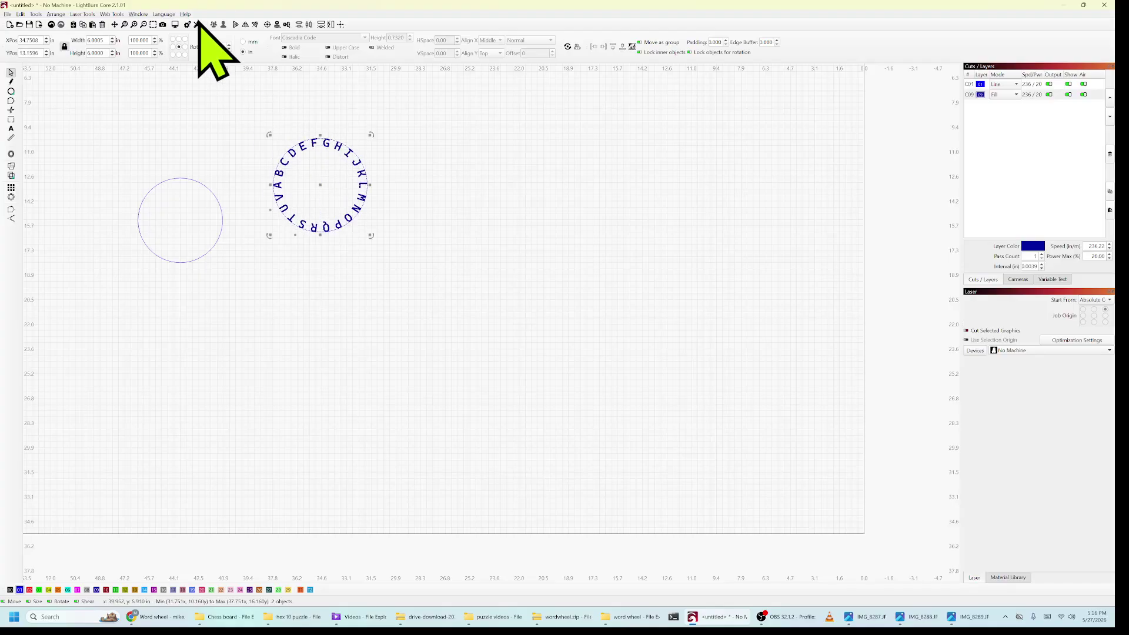
drag(101, 96, 402, 303)
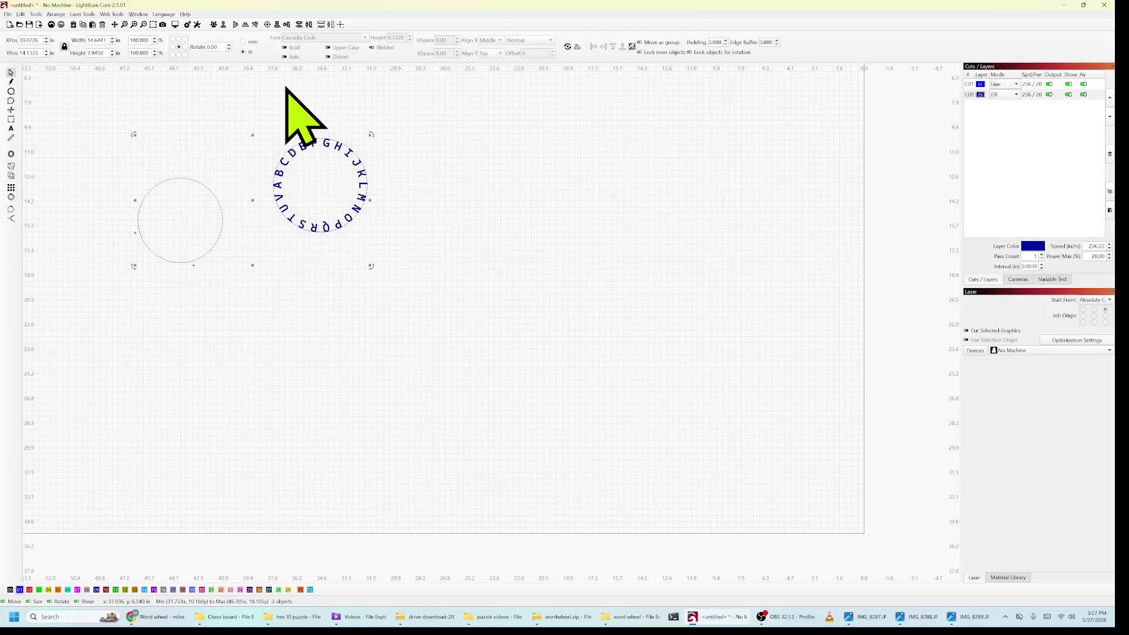
click(268, 25)
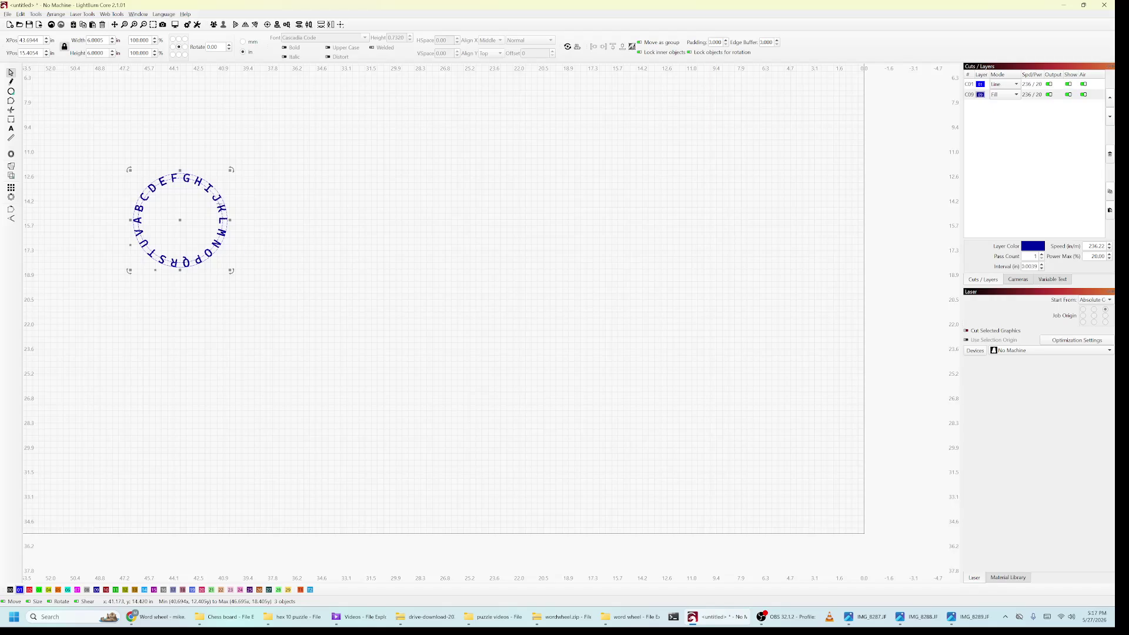
click(291, 247)
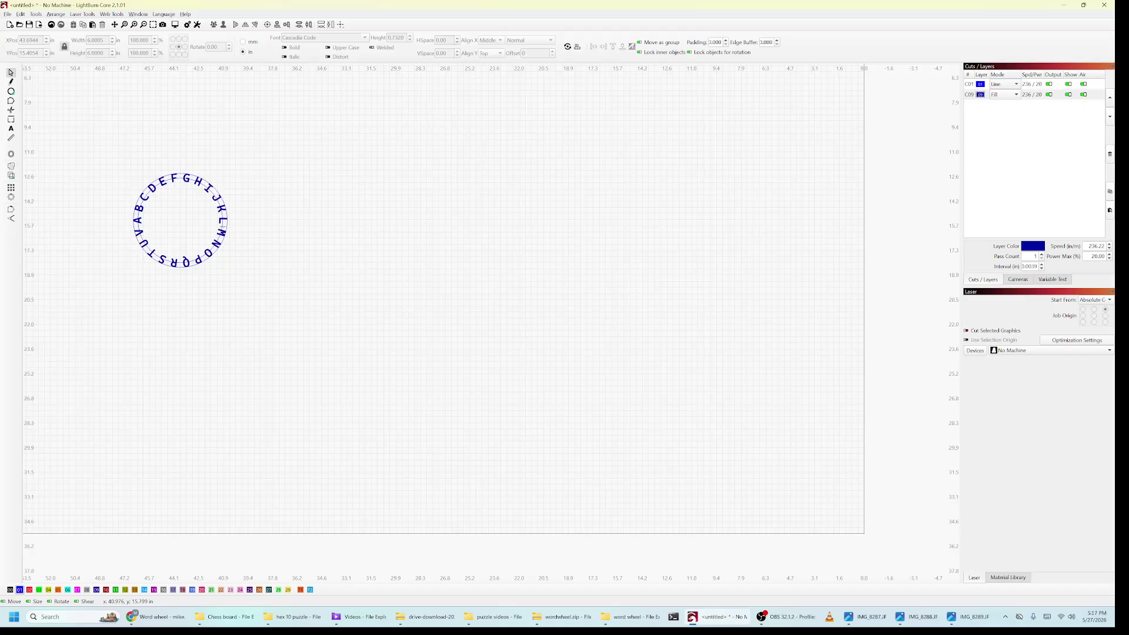
Try reducing the alphabet text's height to 0.482 in, and undo the change
click(223, 222)
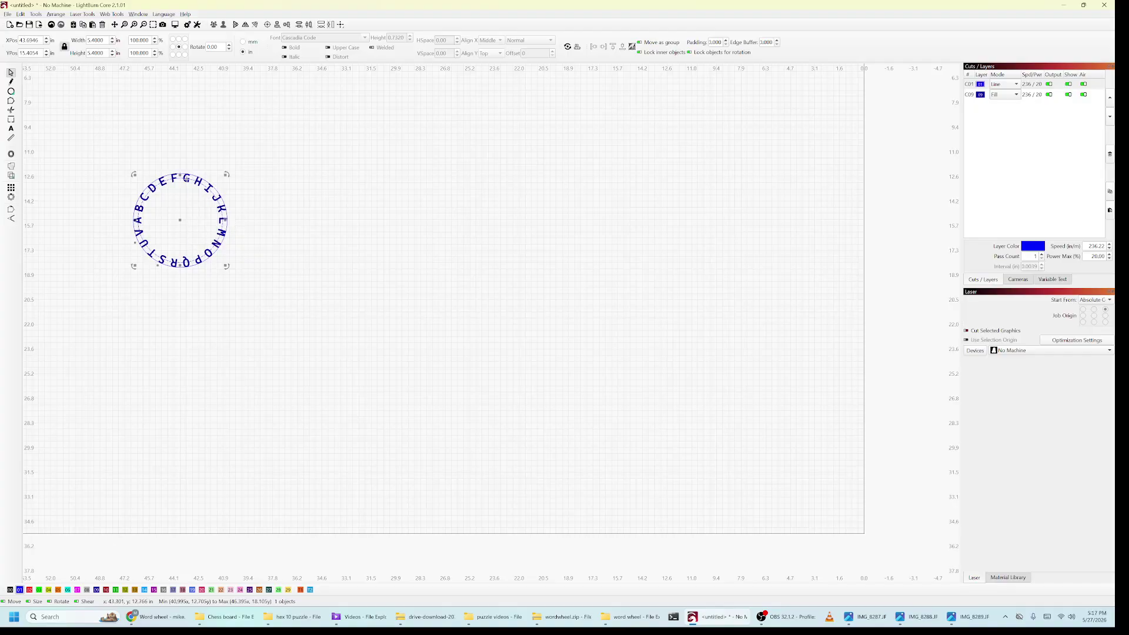
click(11, 128)
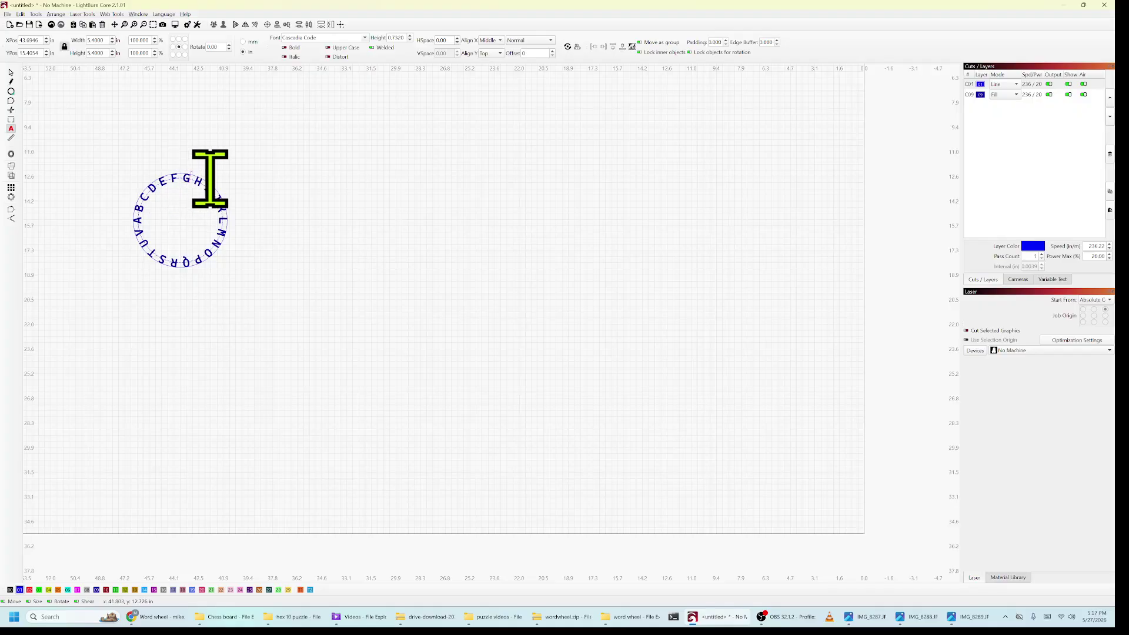
click(410, 39)
click(409, 40)
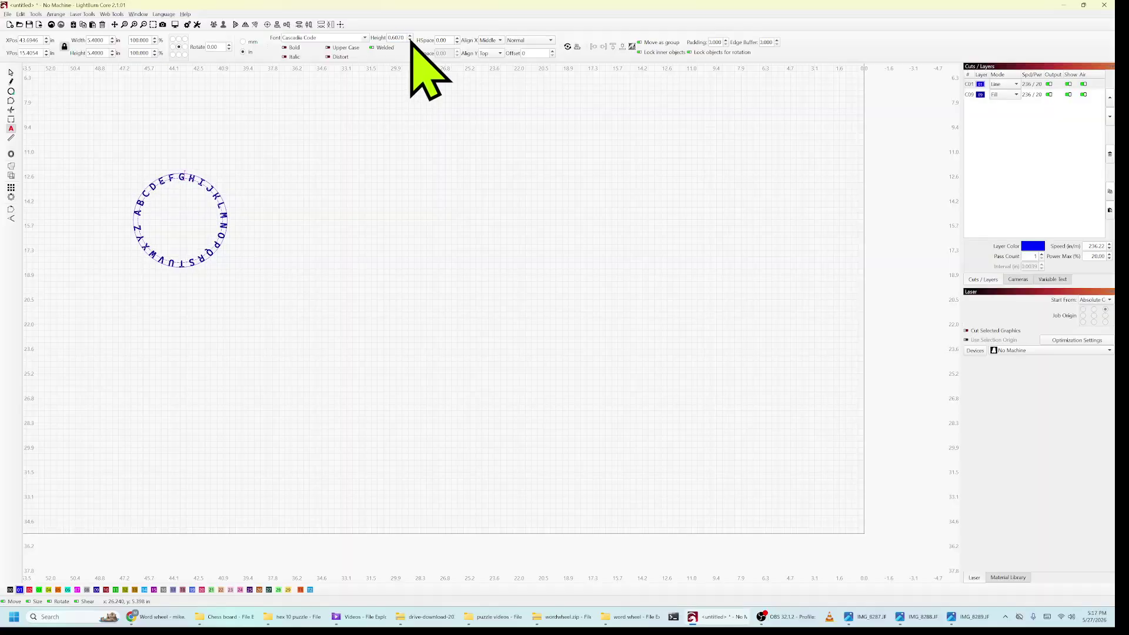
click(409, 40)
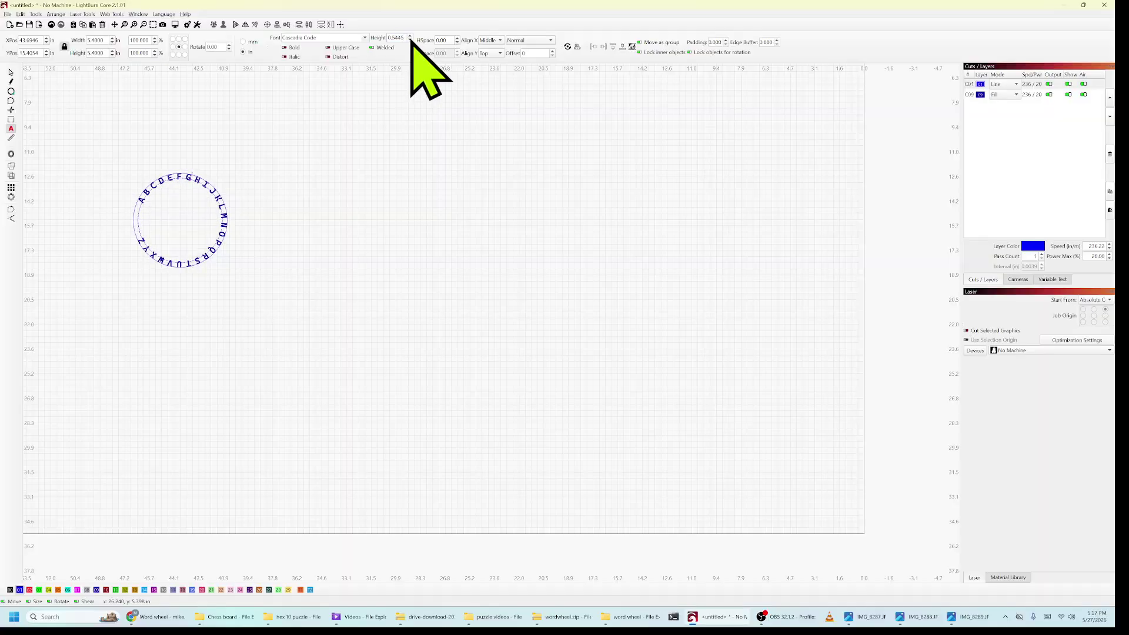
click(410, 40)
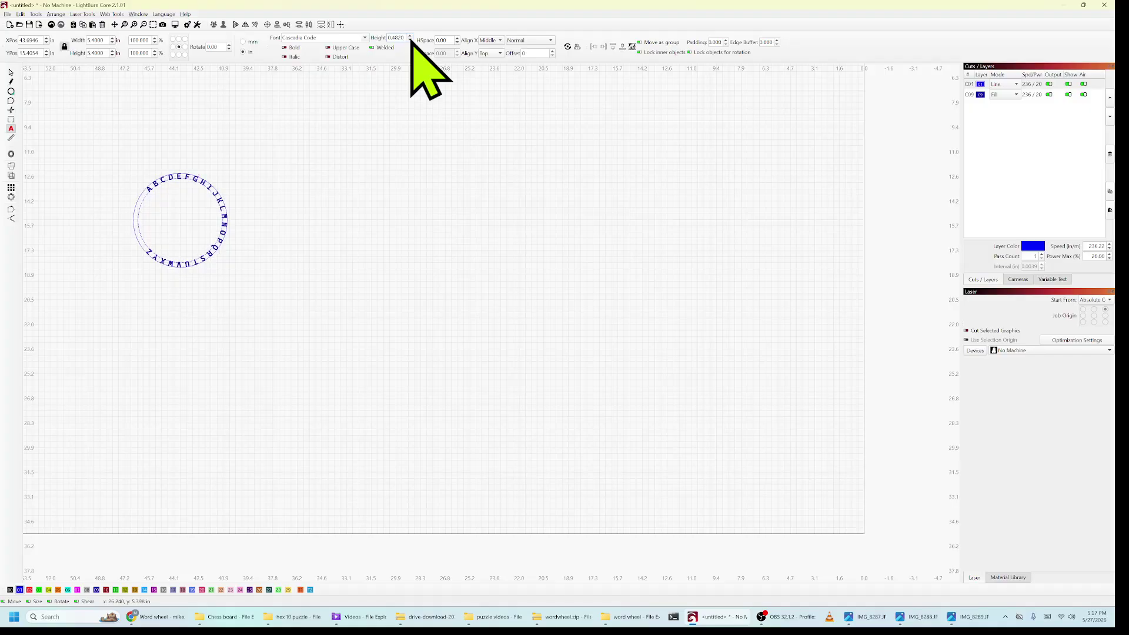
click(51, 24)
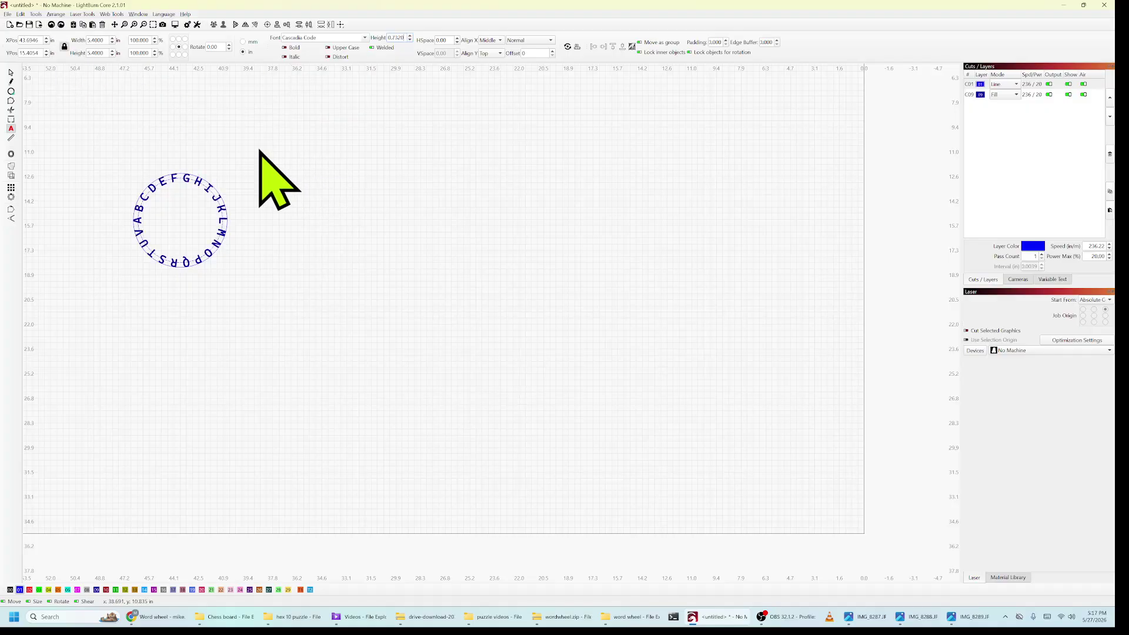
Select the inner circle alone and set its width and height to 4.9 in
click(135, 128)
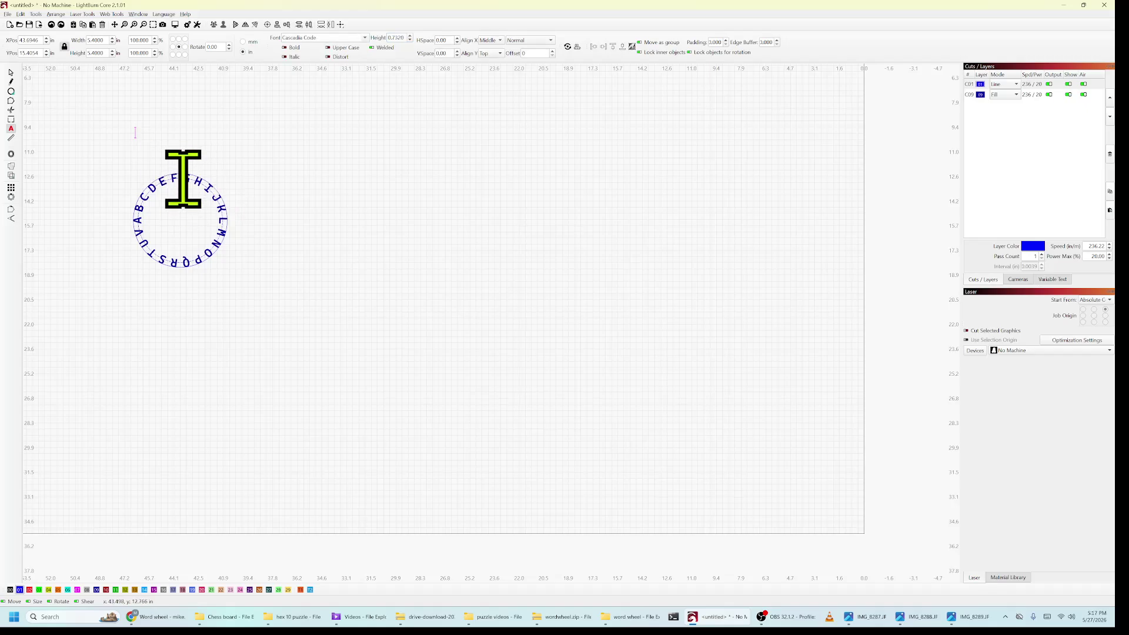
click(11, 72)
click(186, 176)
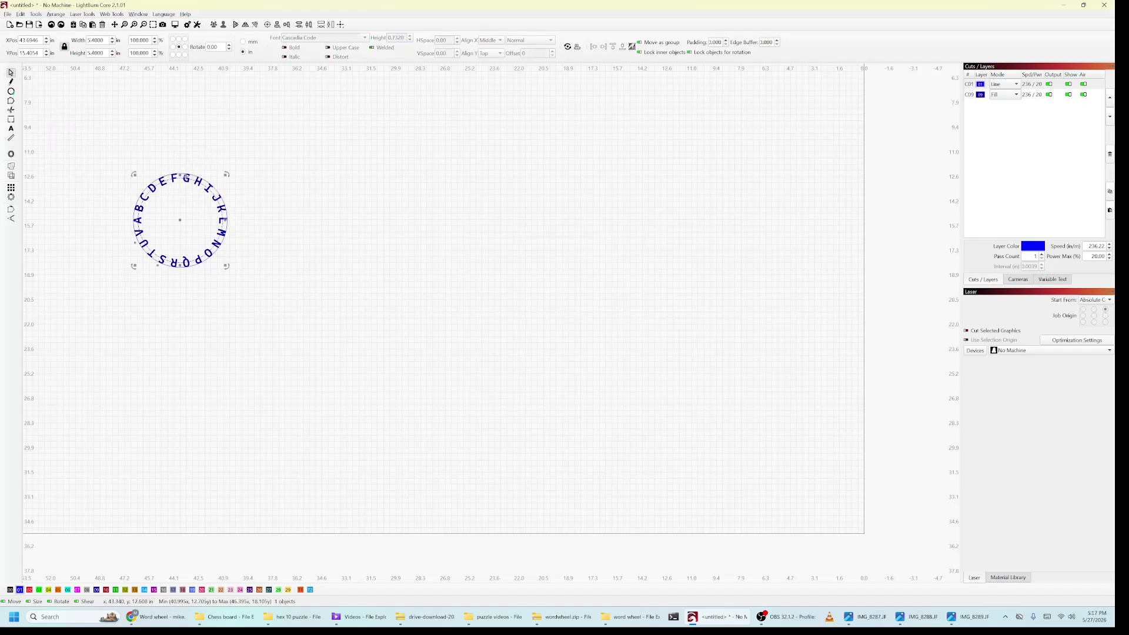
key(Escape)
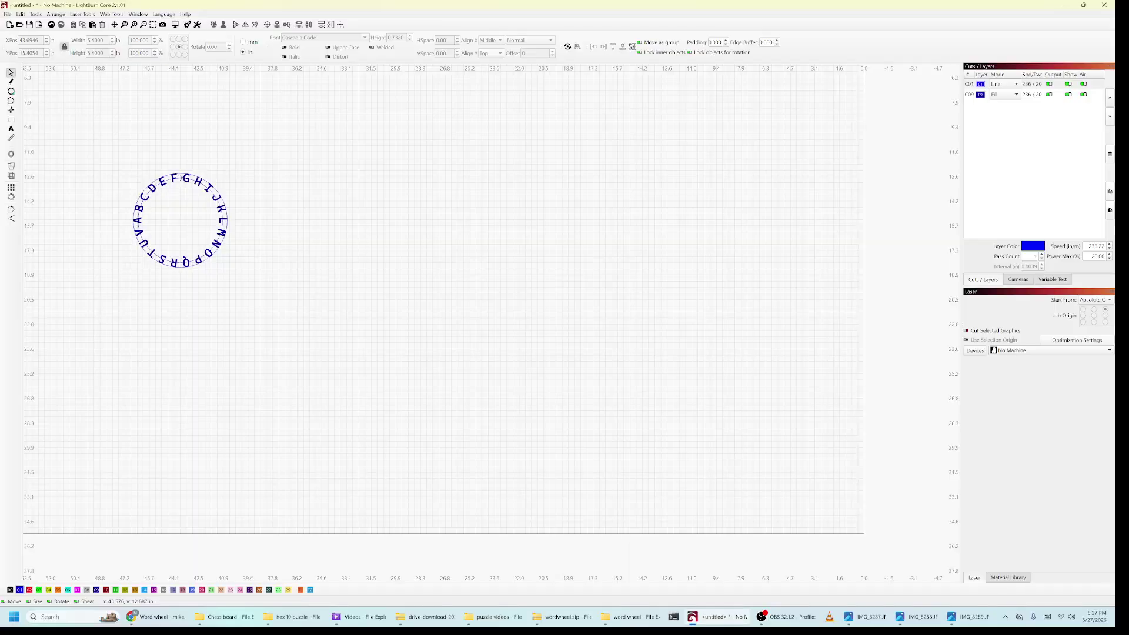
click(182, 178)
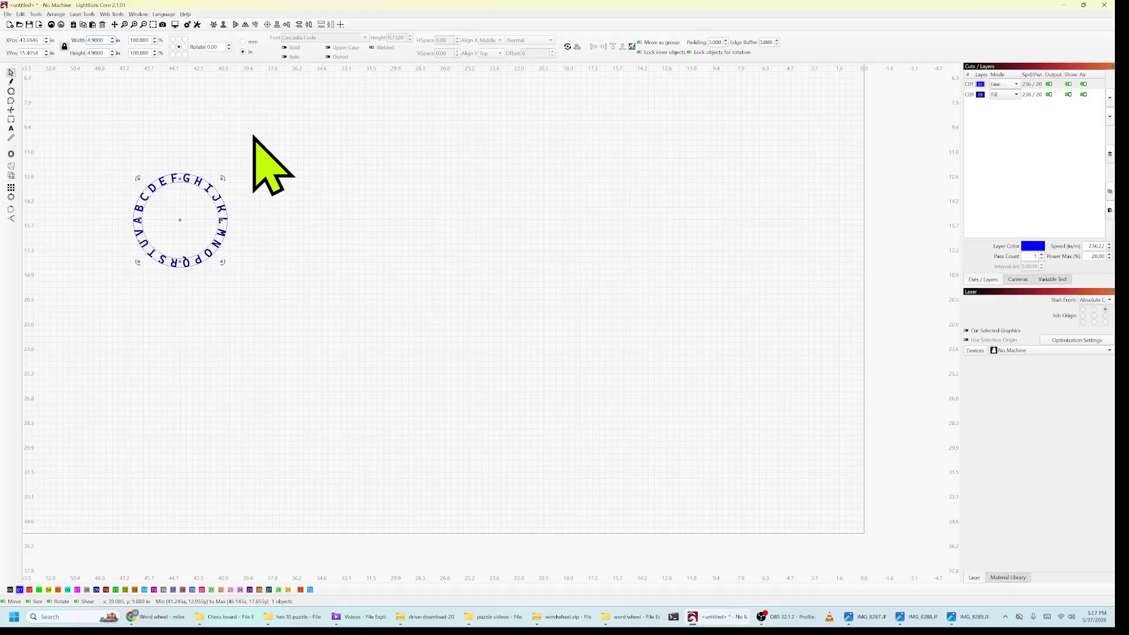
click(283, 163)
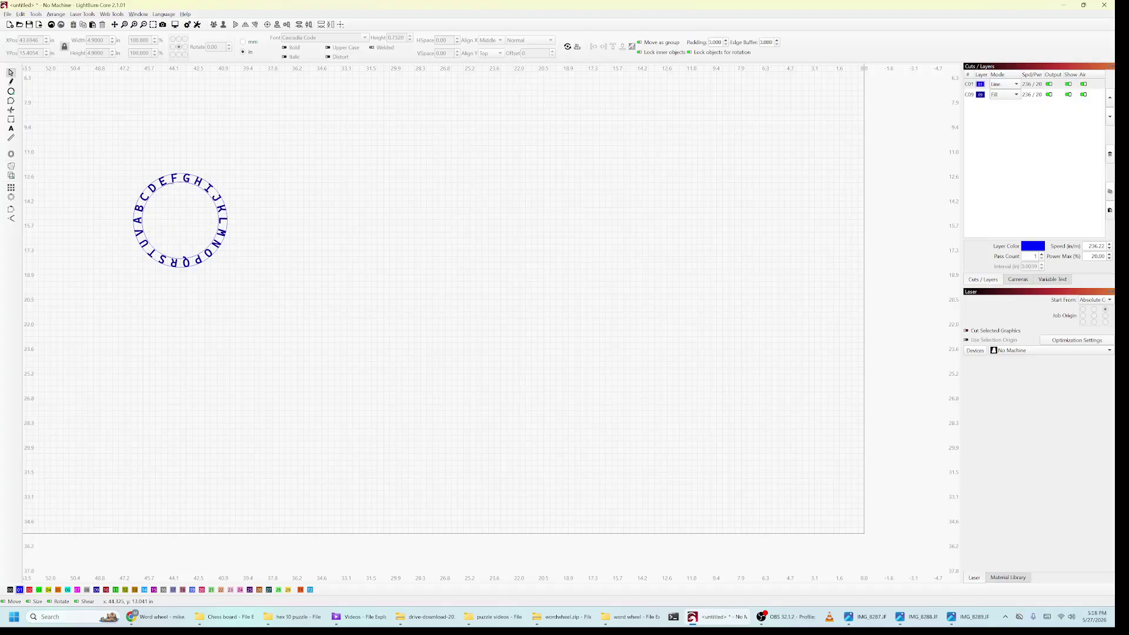
Try placing a copy of the inner circle beside the alphabet ring, and delete that copy
click(170, 184)
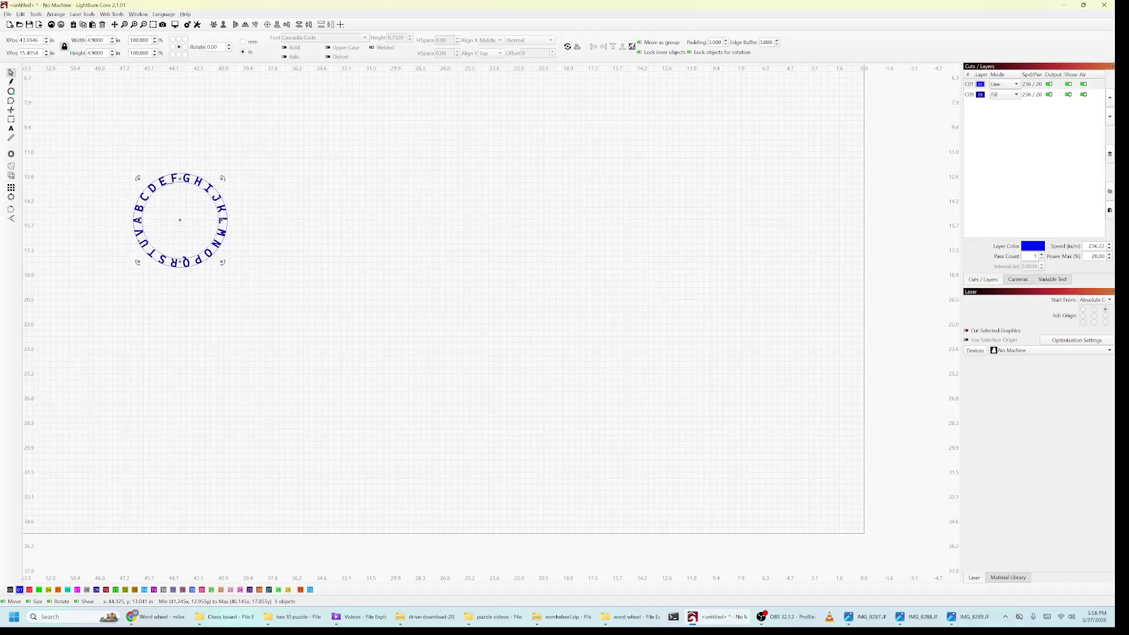
drag(180, 220, 321, 213)
click(395, 270)
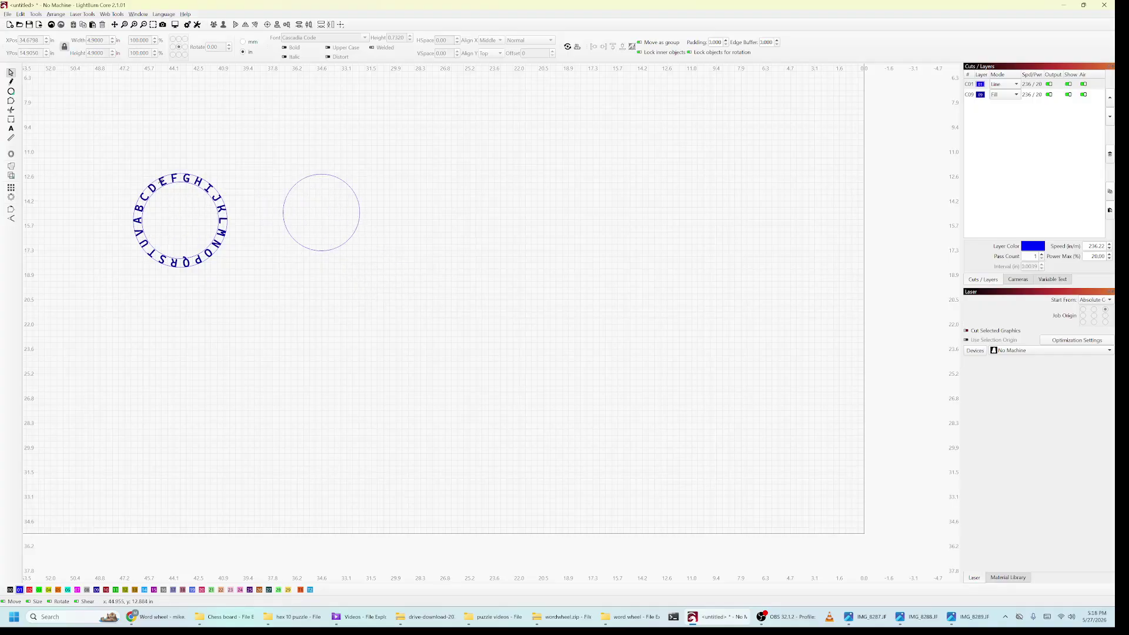
click(154, 180)
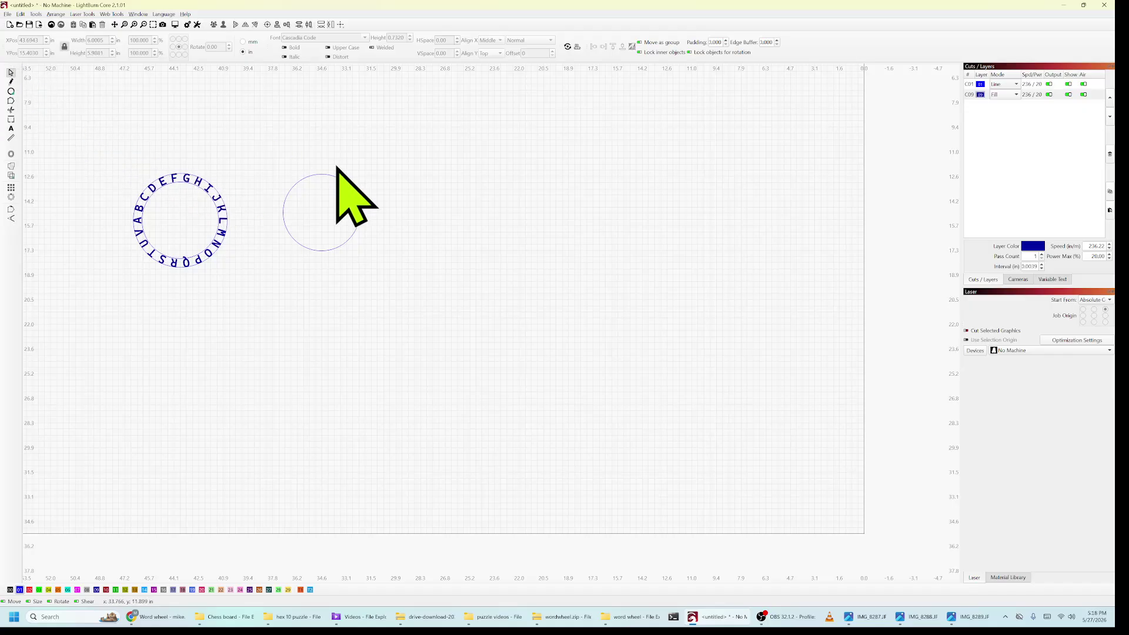
drag(263, 155, 421, 274)
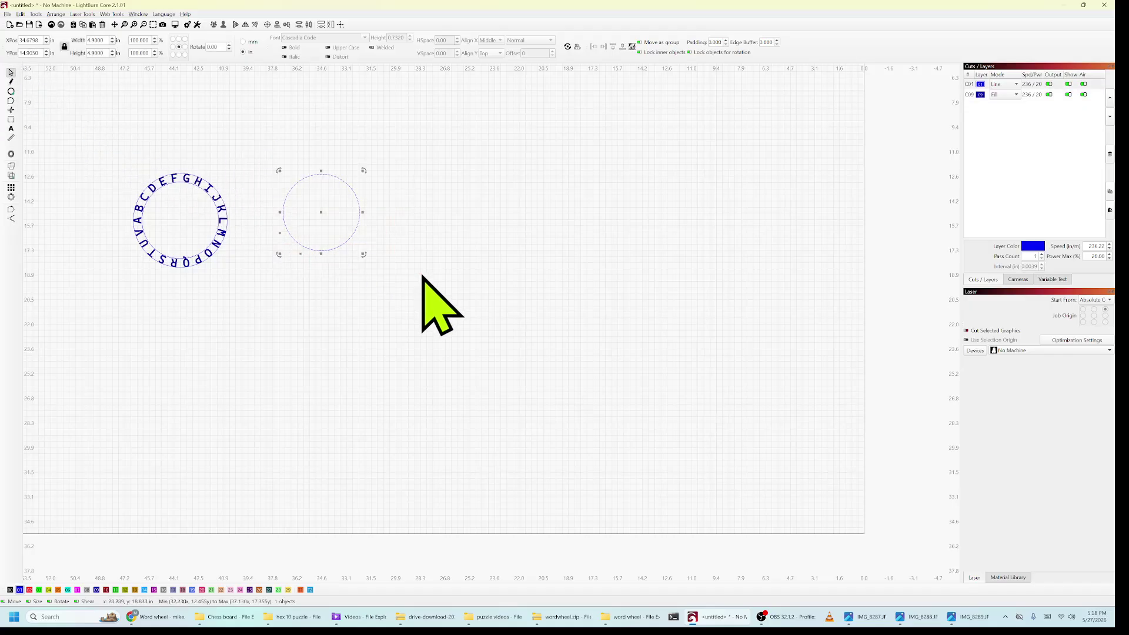
key(Delete)
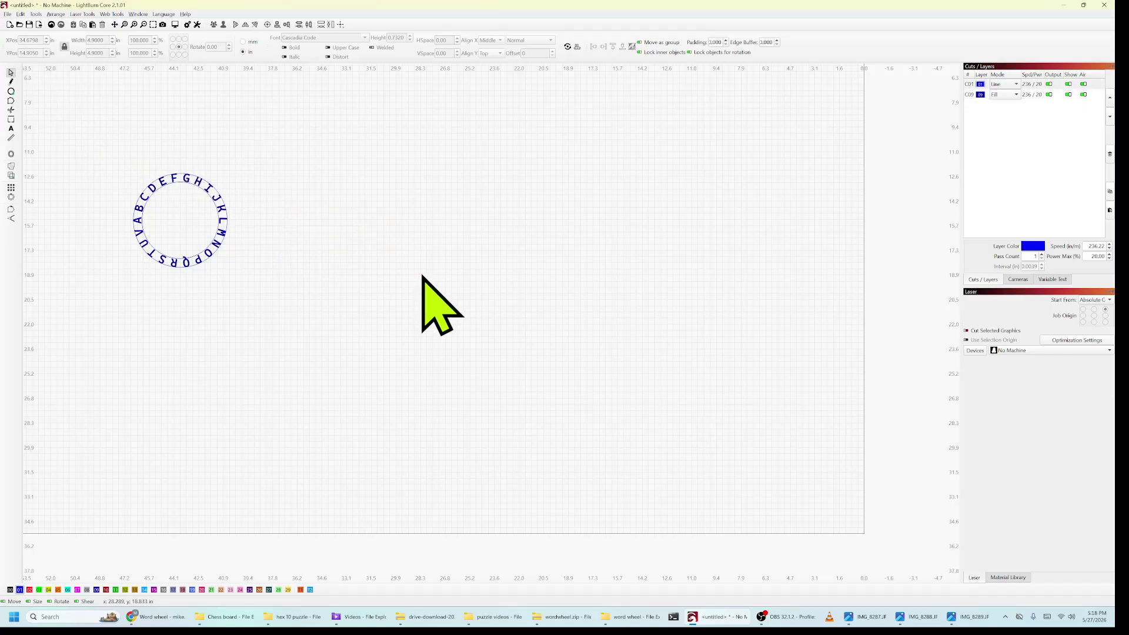
Duplicate the complete alphabet wheel beside the original and scale the copy to a height of 4.9 in
click(170, 183)
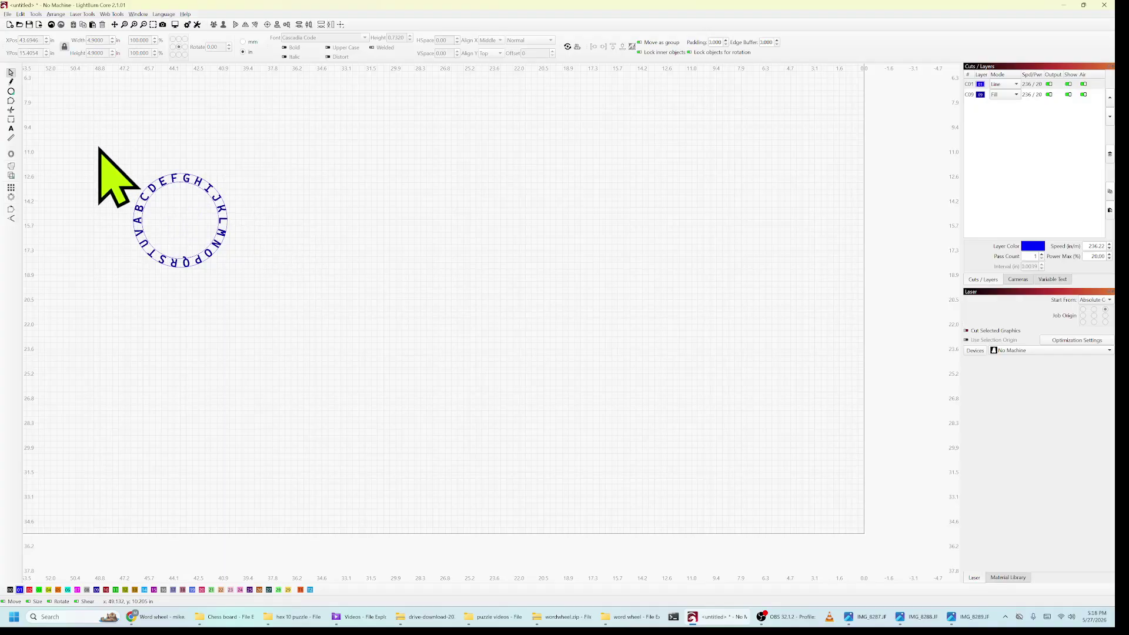
drag(94, 139, 274, 312)
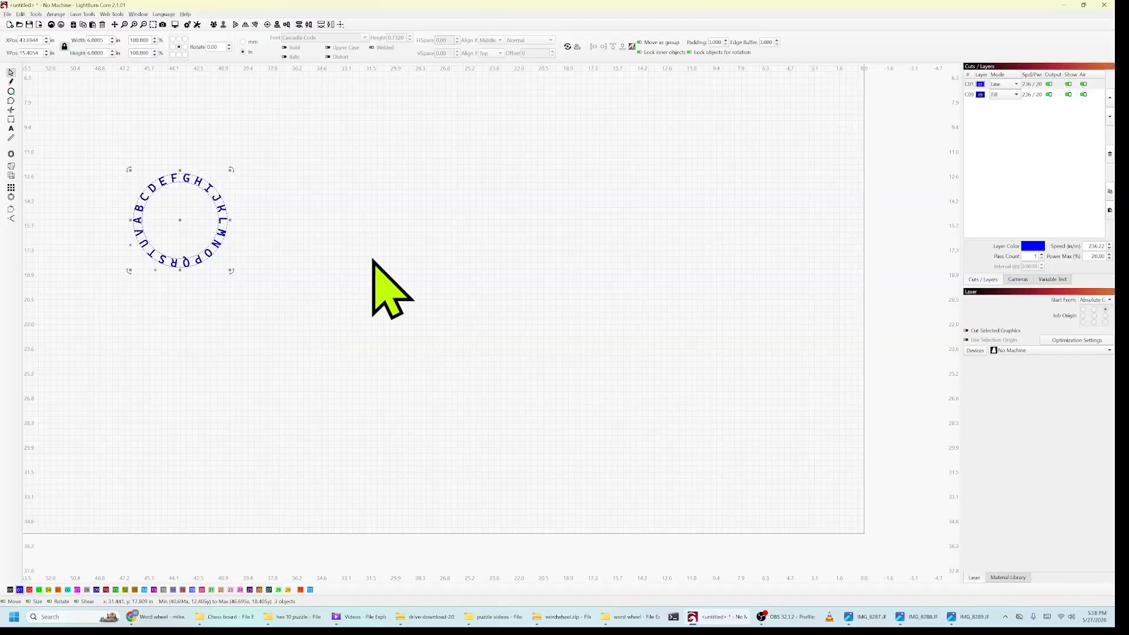
key(ctrl+v)
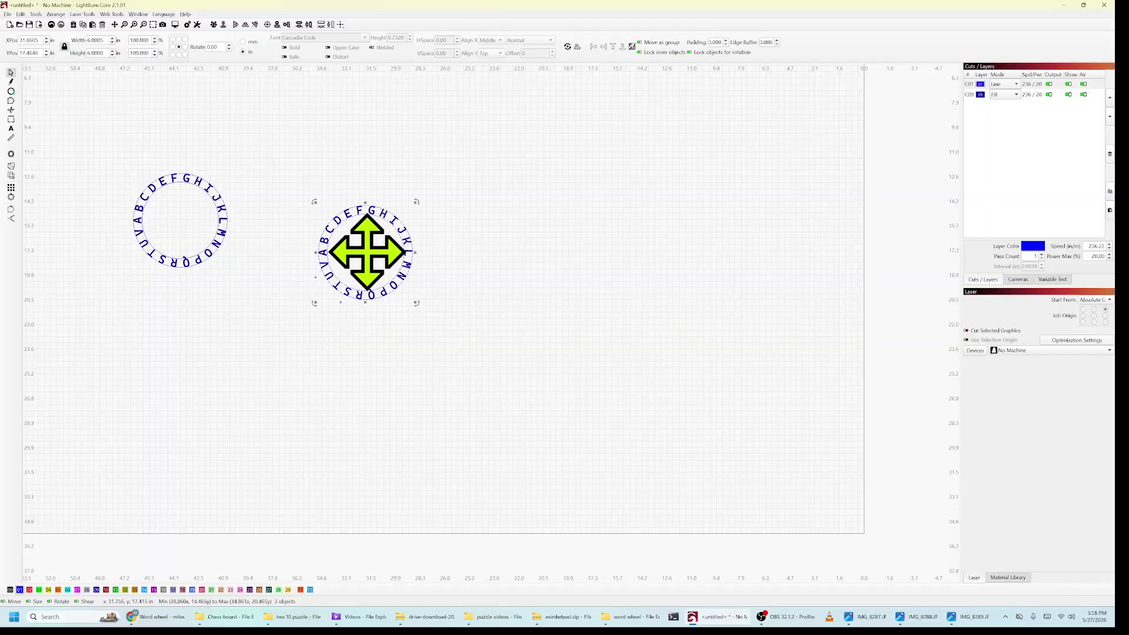
double_click(105, 52)
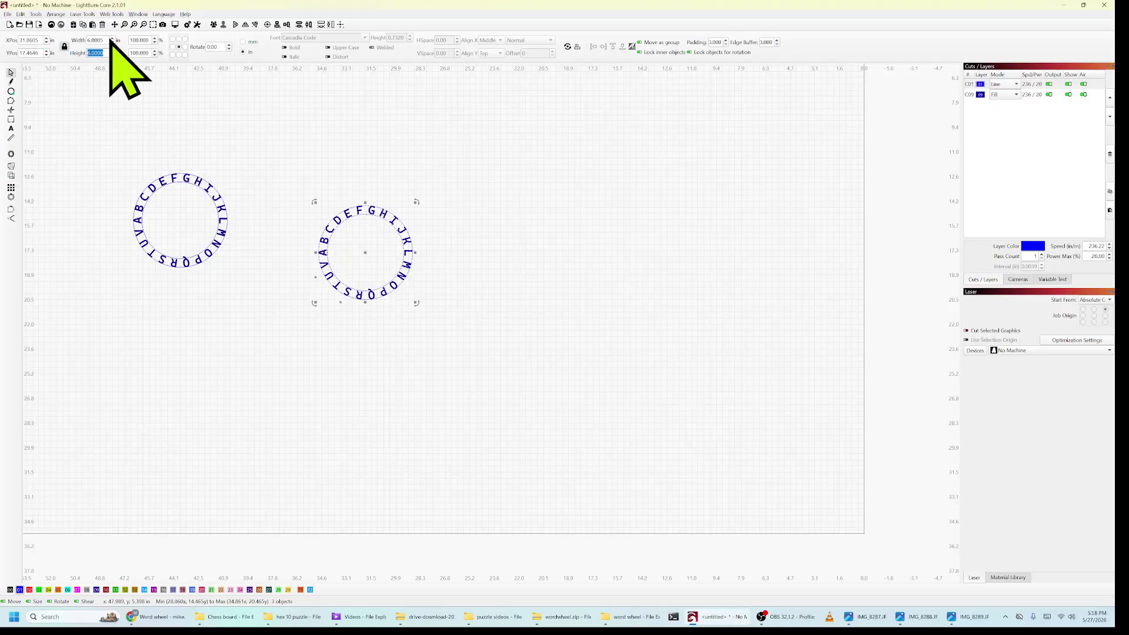
text(4.9)
key(Return)
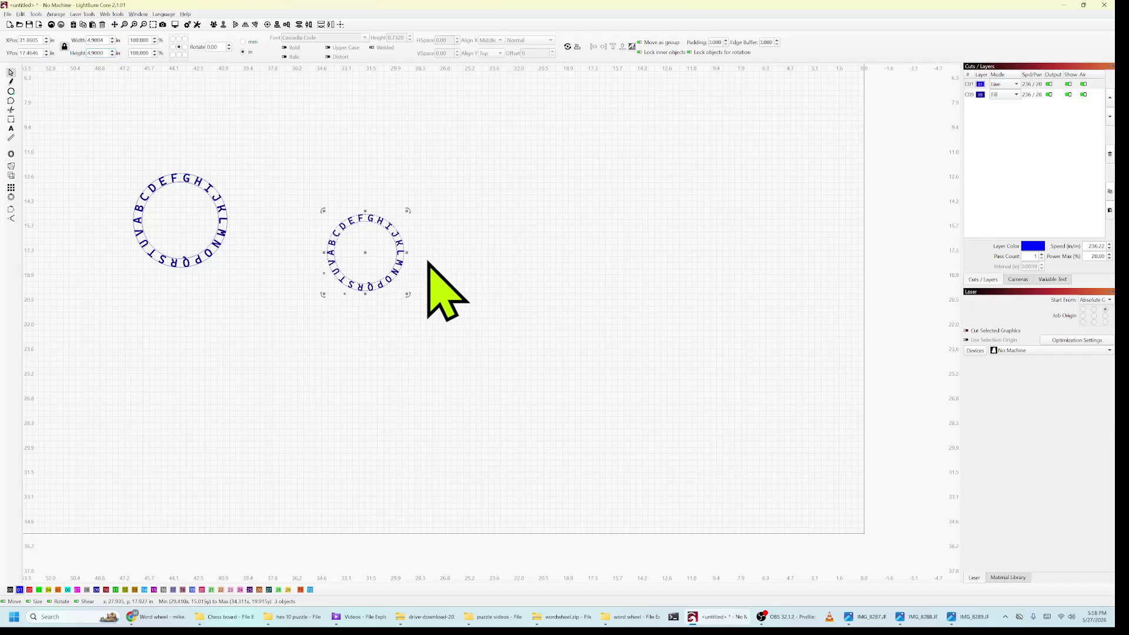
Try the reduced wheel centred inside the original, and move it aside and delete it
drag(365, 252, 181, 229)
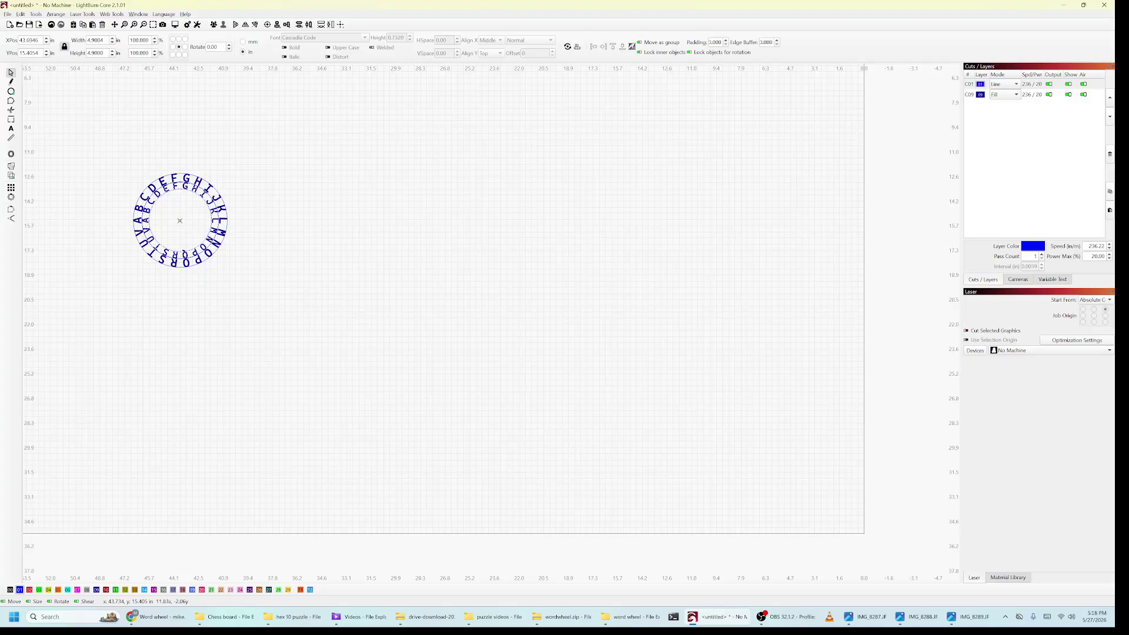
drag(179, 220, 184, 222)
drag(180, 220, 376, 230)
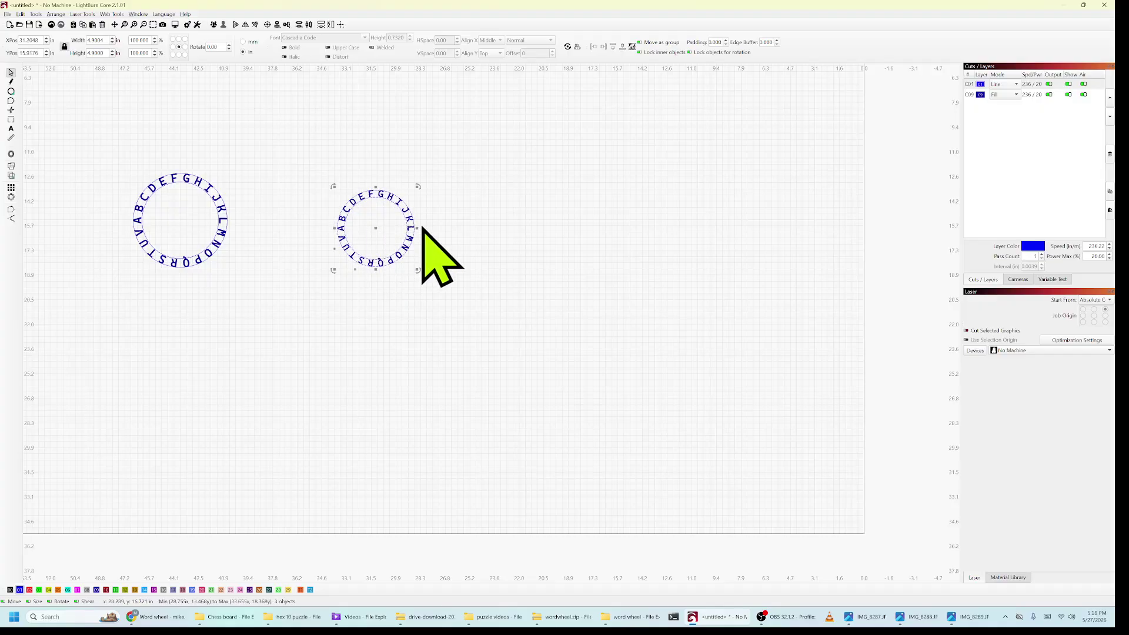
key(Delete)
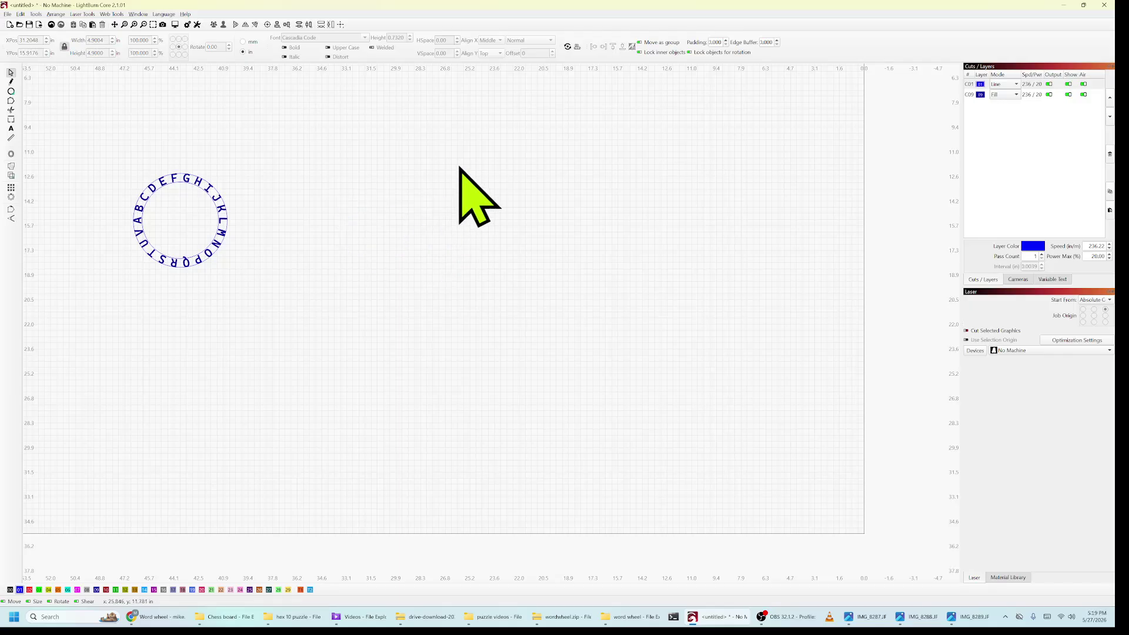
Set the alphabet ring's text height to 0.62 in so the full A to Z fits around the circle
key(ctrl+a)
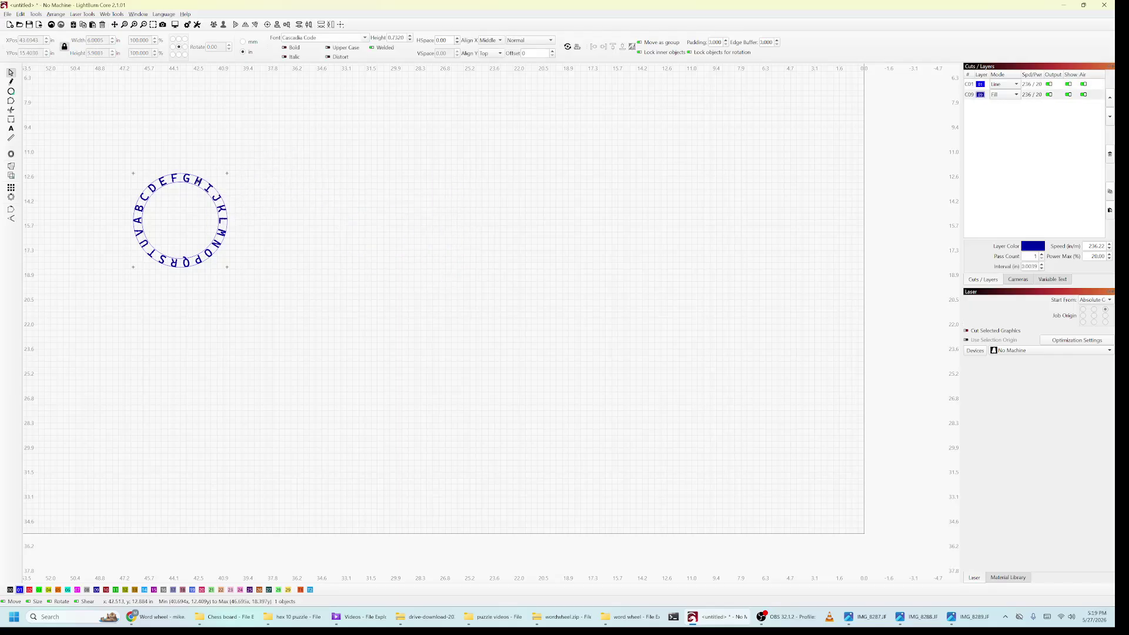
click(12, 128)
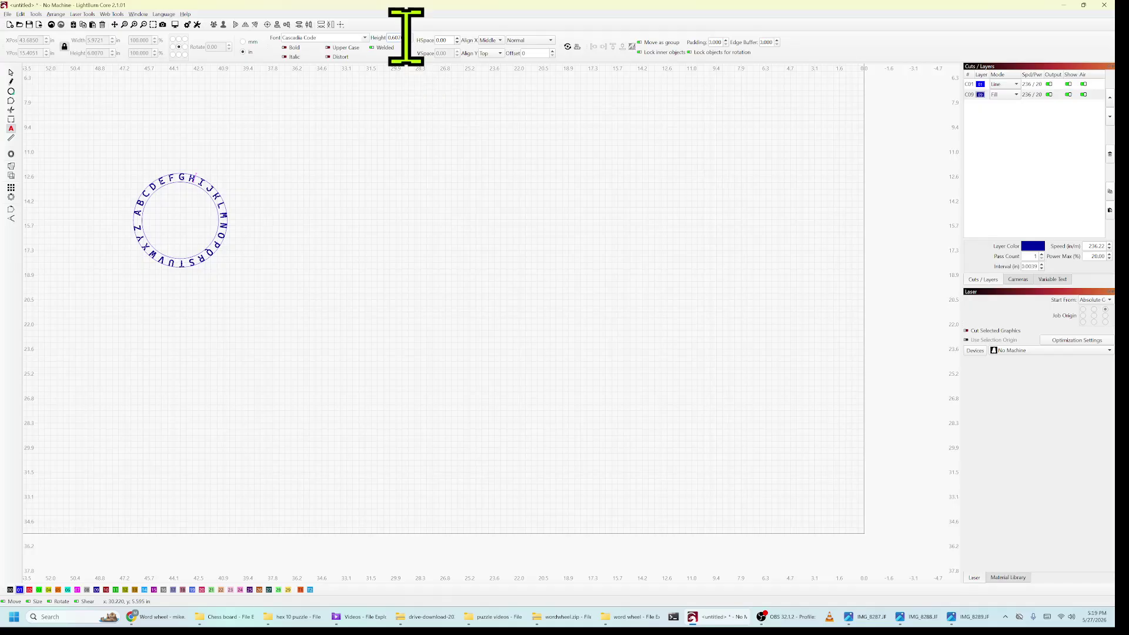
double_click(405, 37)
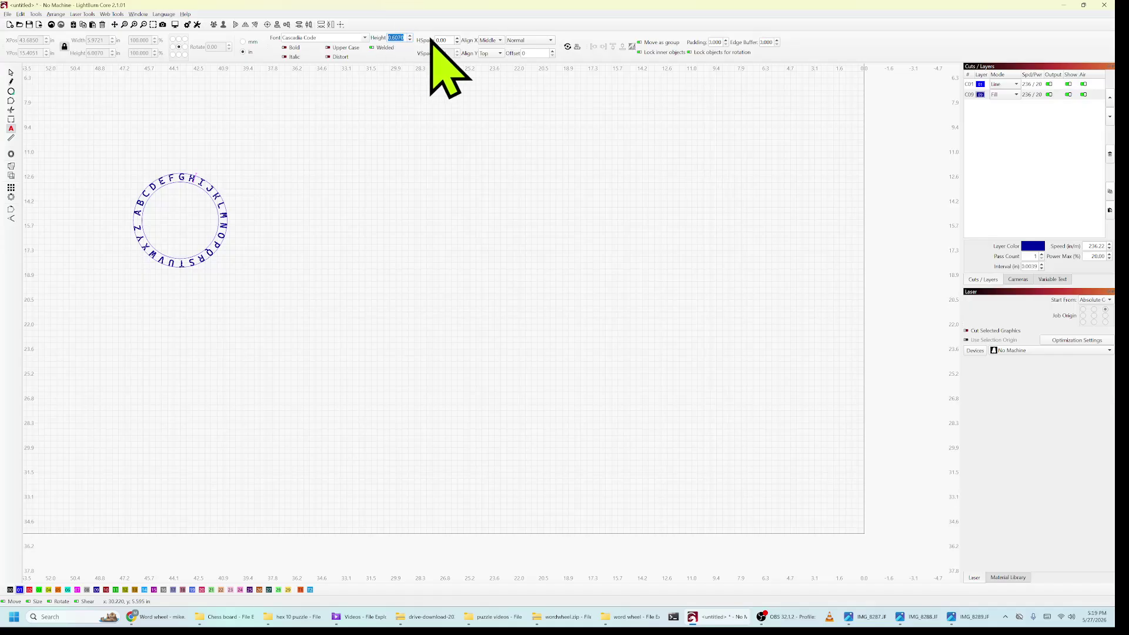
key(BackSpace)
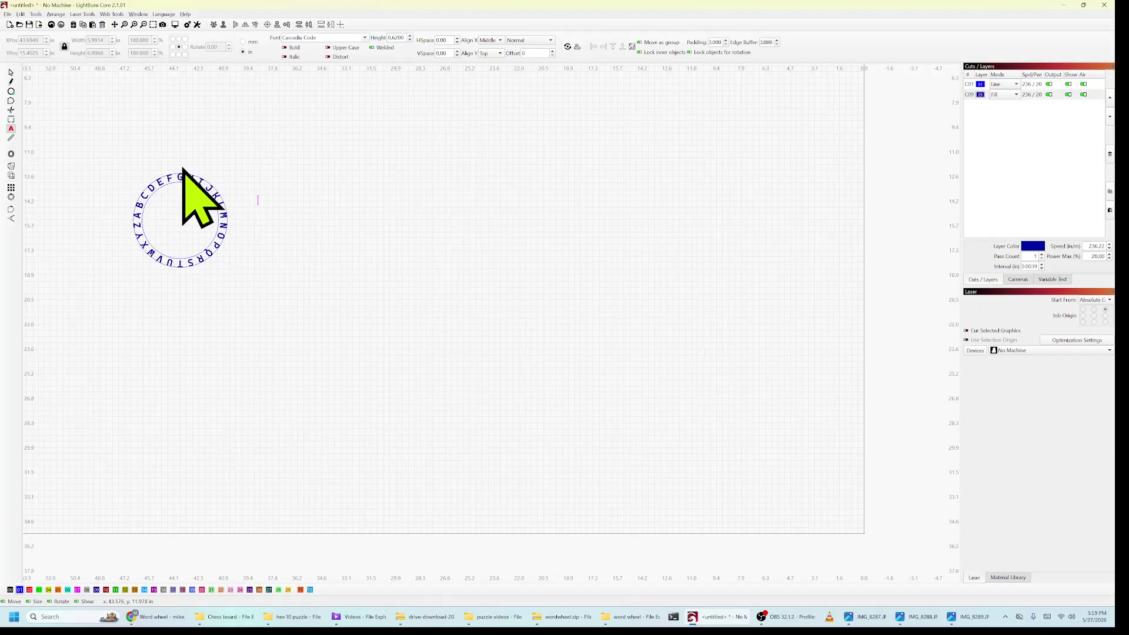
click(10, 72)
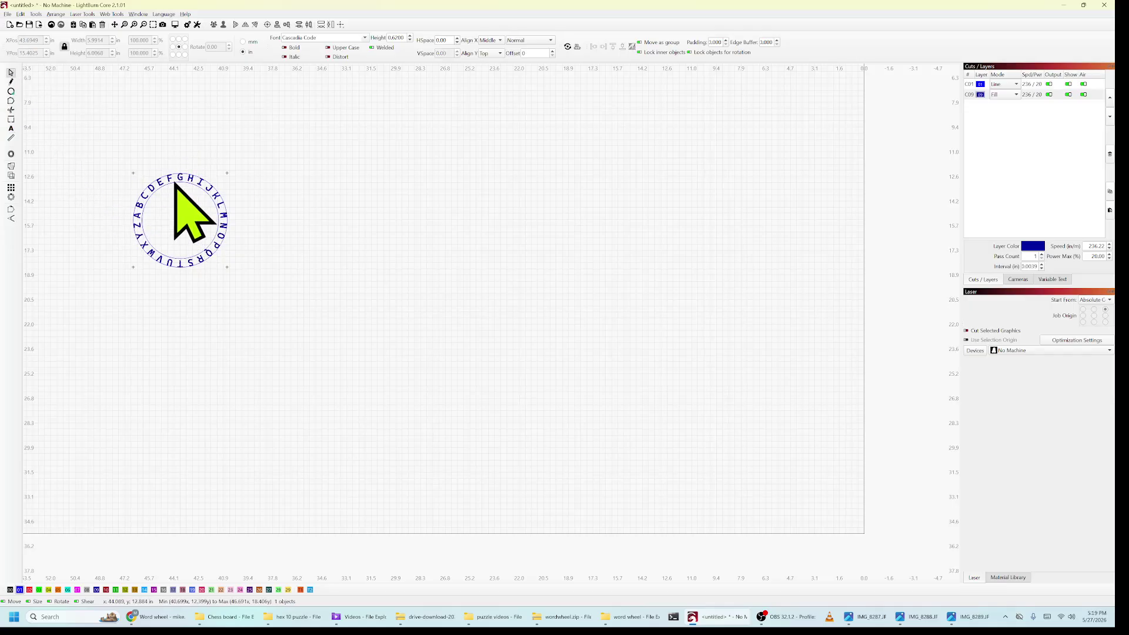
Select the inner circle alone and set its width and height to 5 in
key(Escape)
key(ctrl+a)
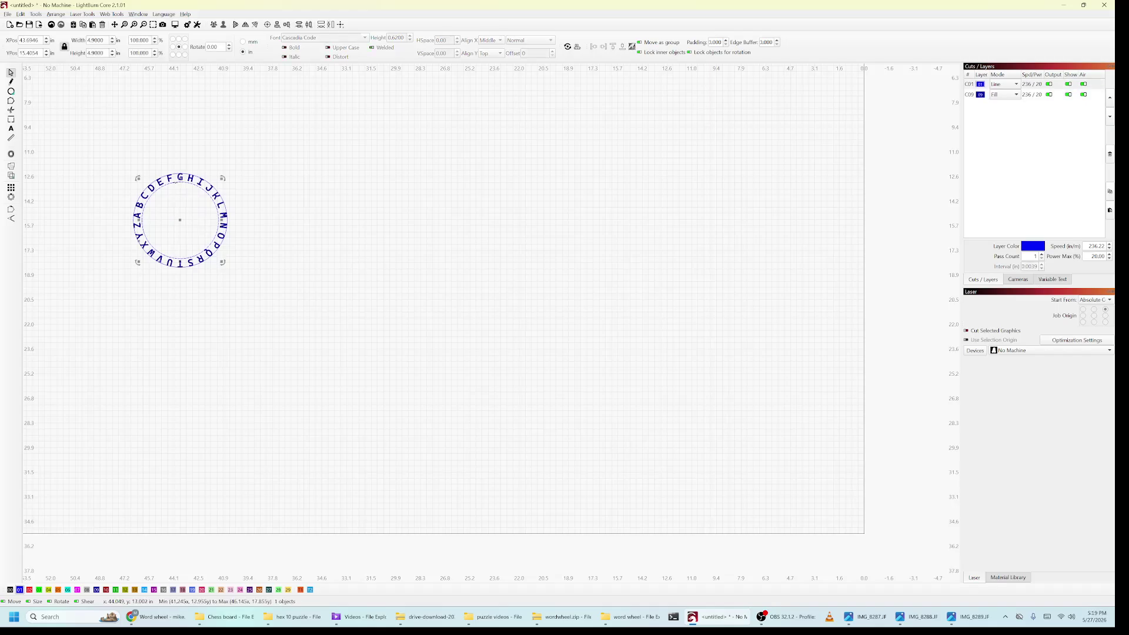
double_click(105, 40)
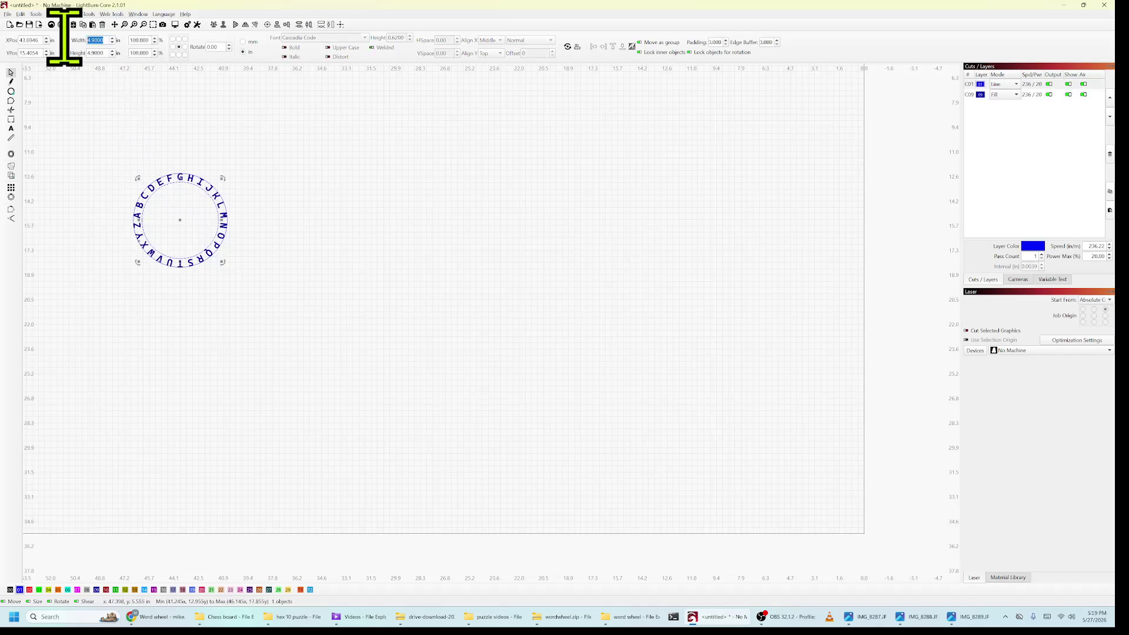
text(5)
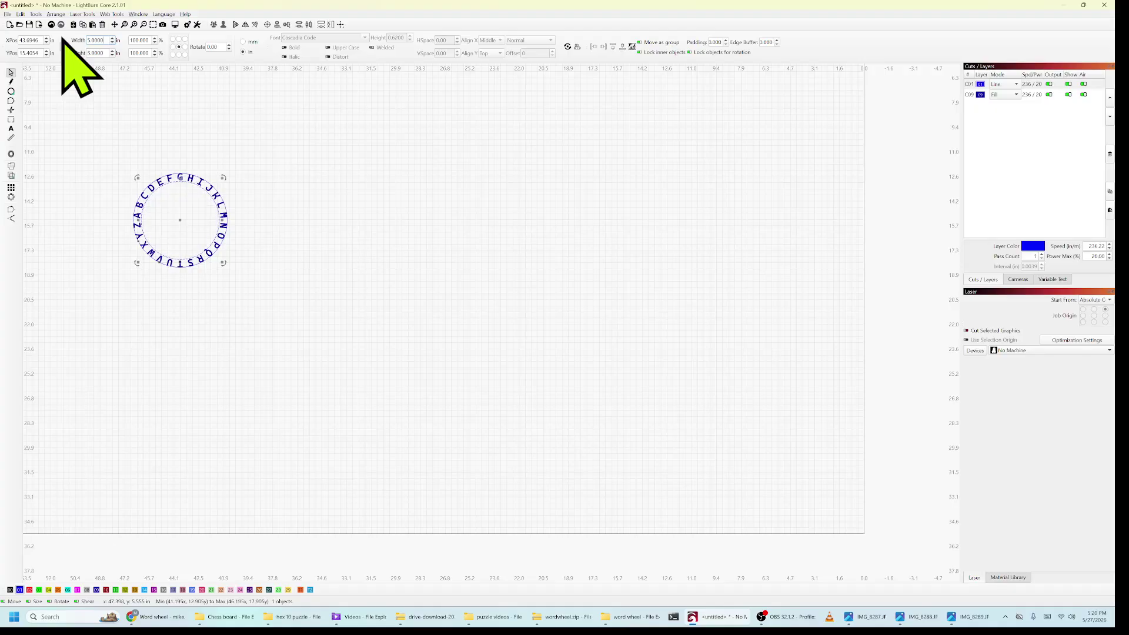
click(275, 221)
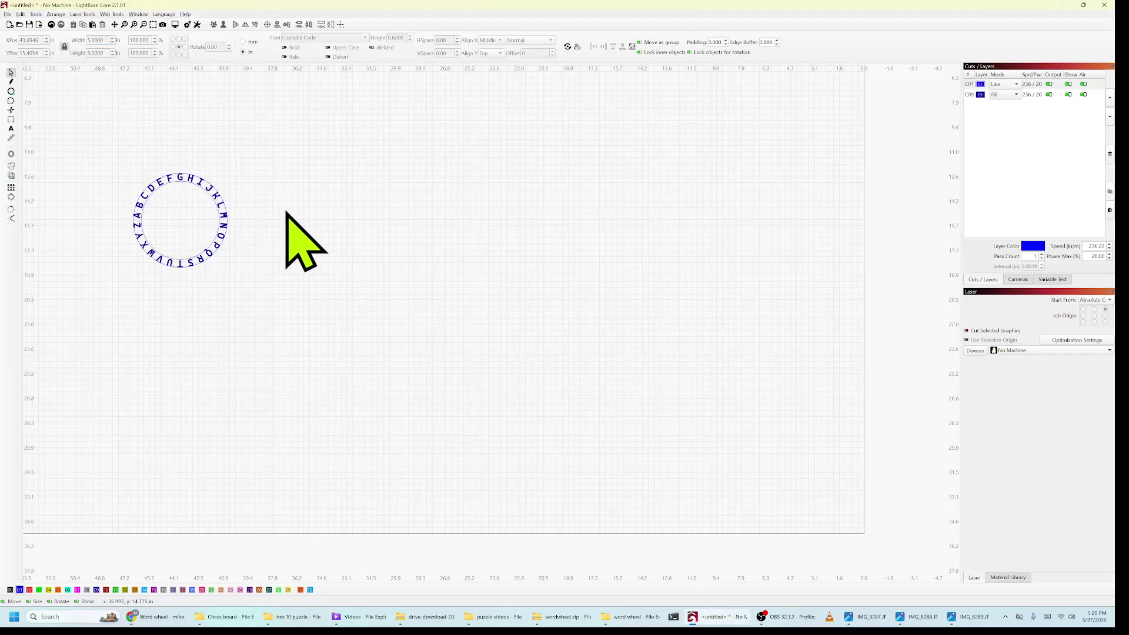
Group the complete alphabet wheel and place a copy scaled to 5 in wide beside the original
drag(94, 124, 293, 315)
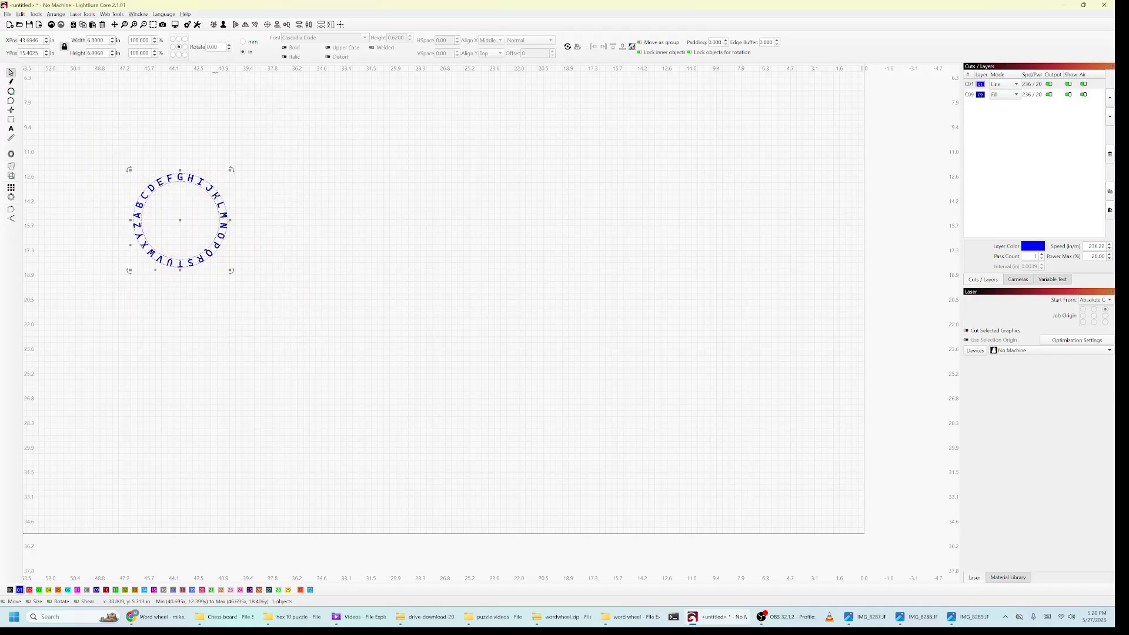
drag(70, 148, 312, 324)
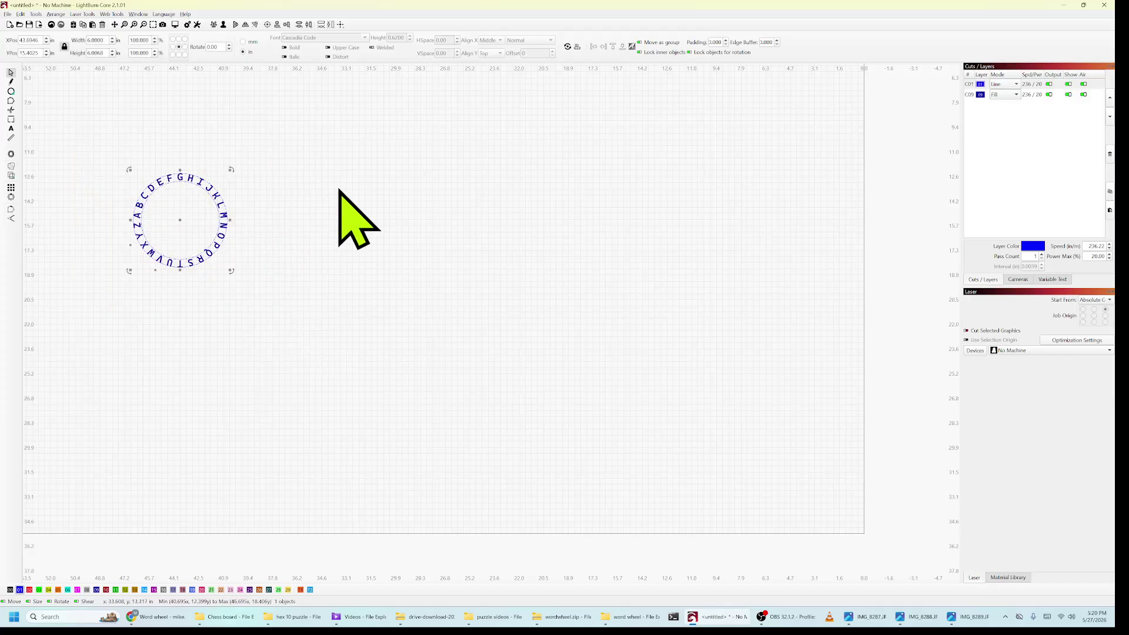
key(ctrl+v)
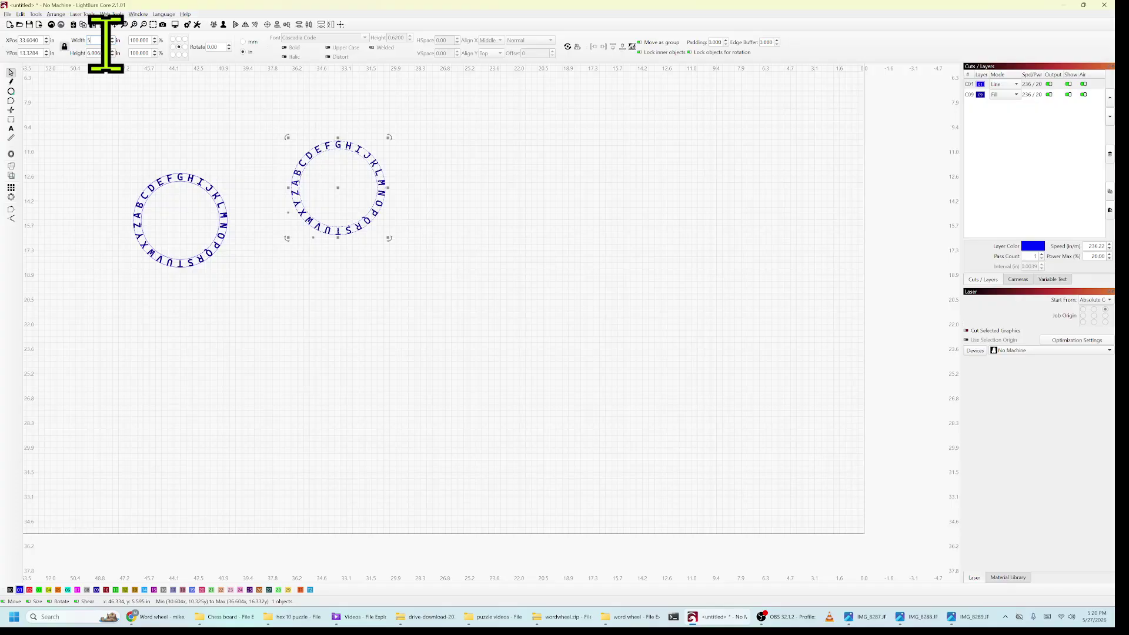
key(Return)
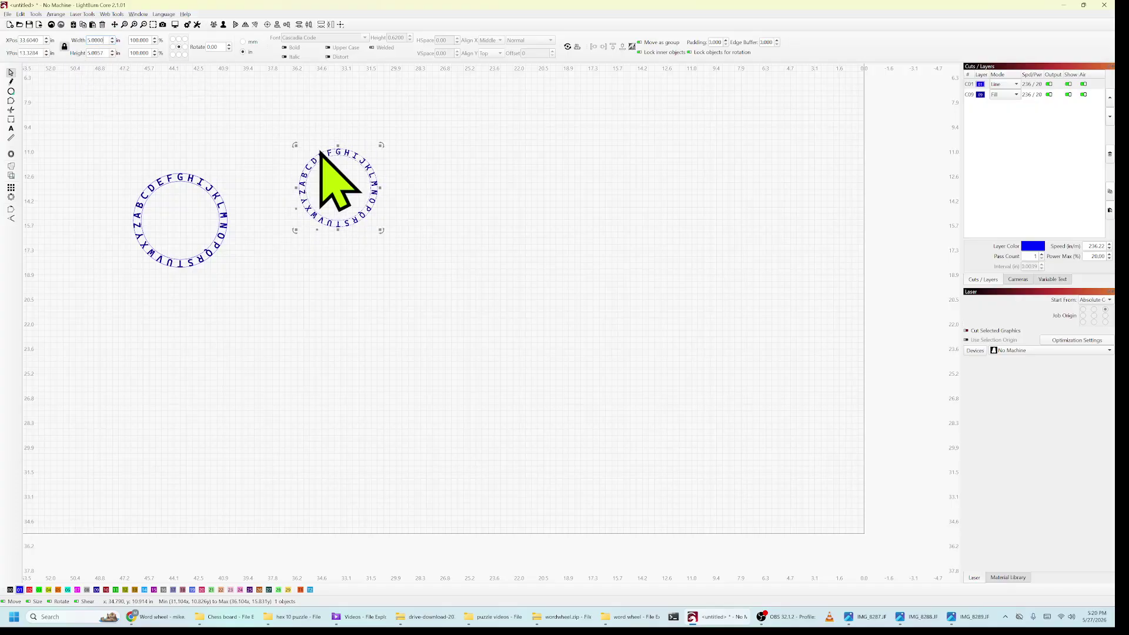
Centre the 5 in wheel over the original to check the fit, and move it back out beside the original
drag(335, 182, 183, 224)
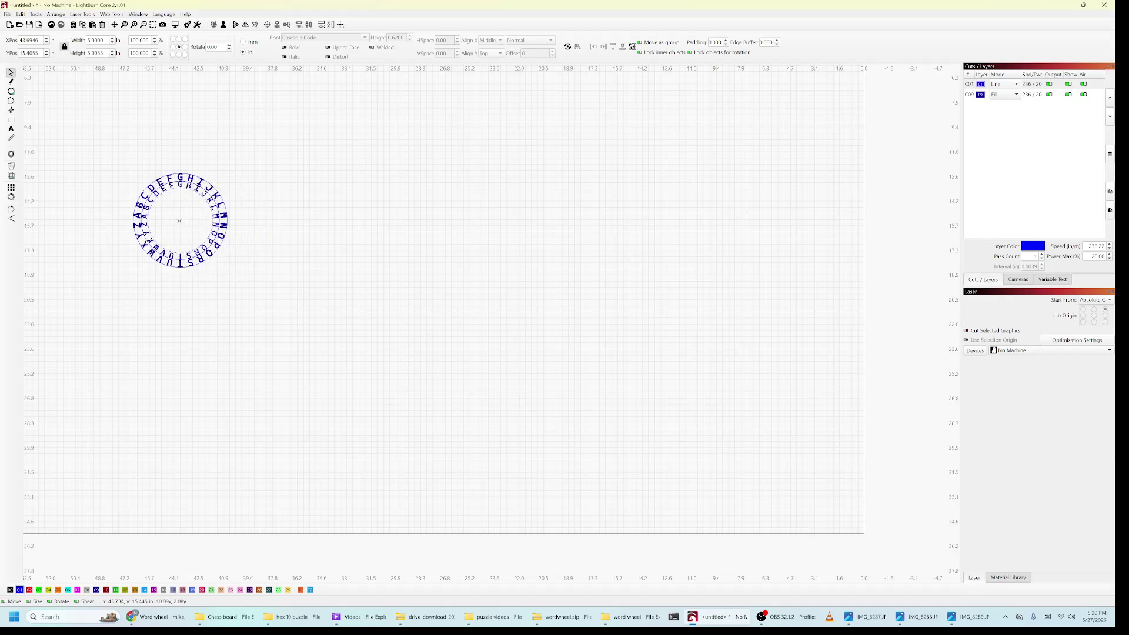
click(189, 221)
drag(185, 220, 273, 213)
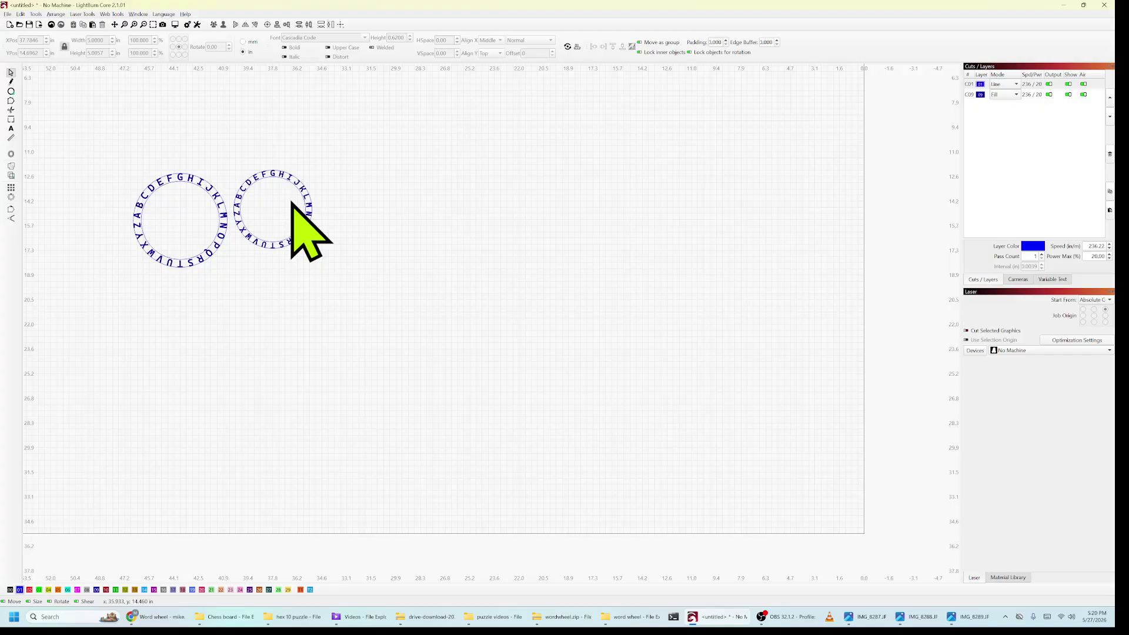
Ungroup the smaller alphabet wheel and select its inner circle on its own
click(272, 210)
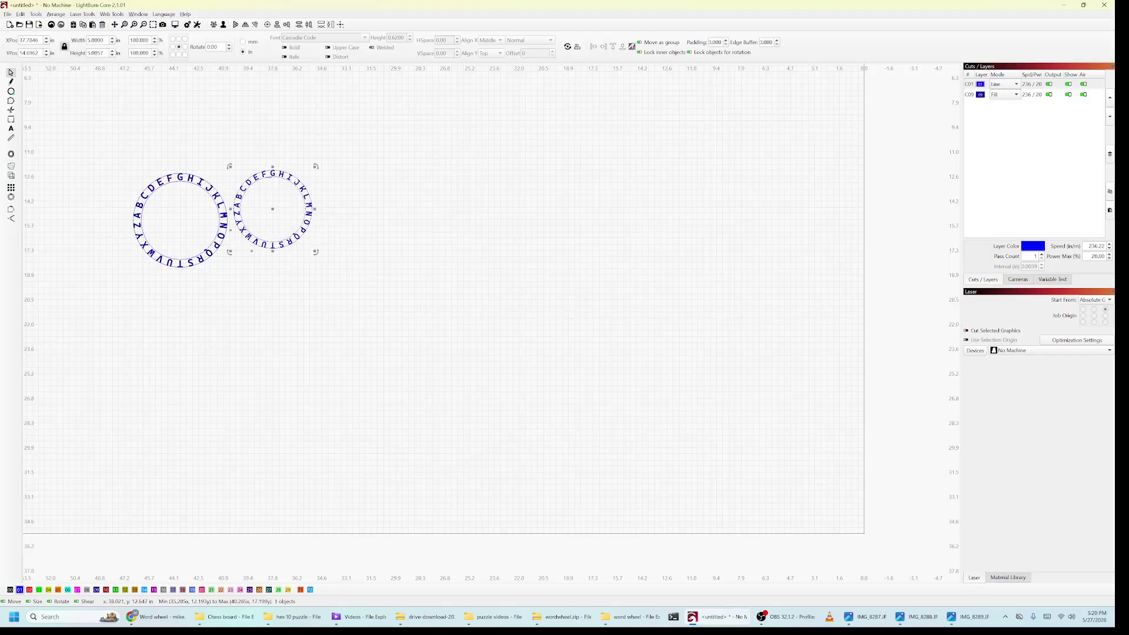
click(223, 24)
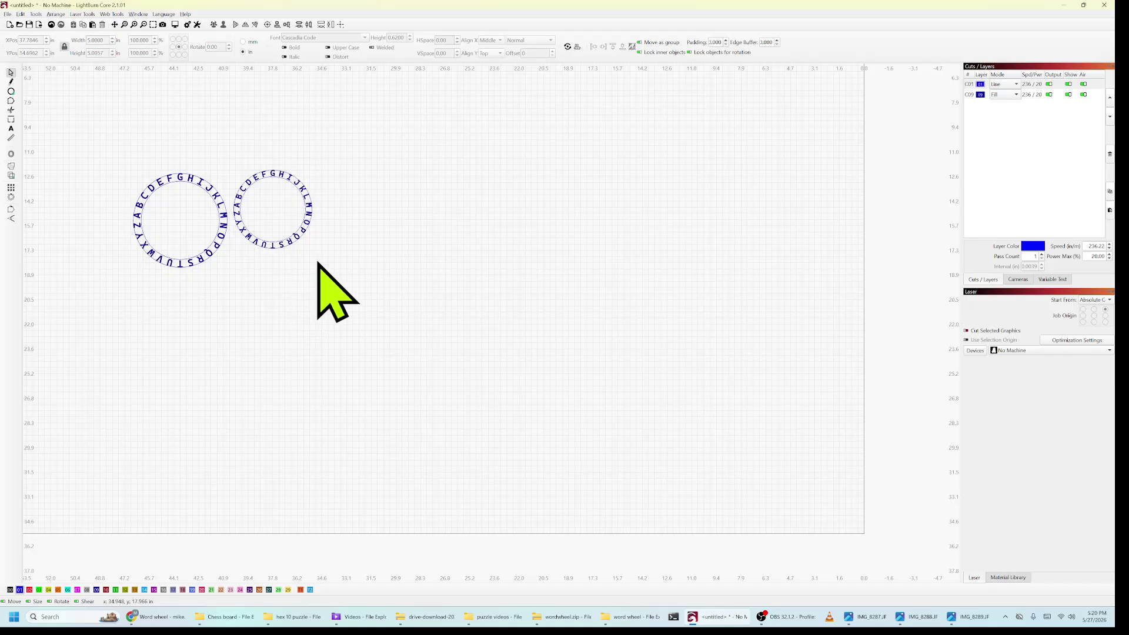
drag(327, 269, 262, 199)
click(268, 176)
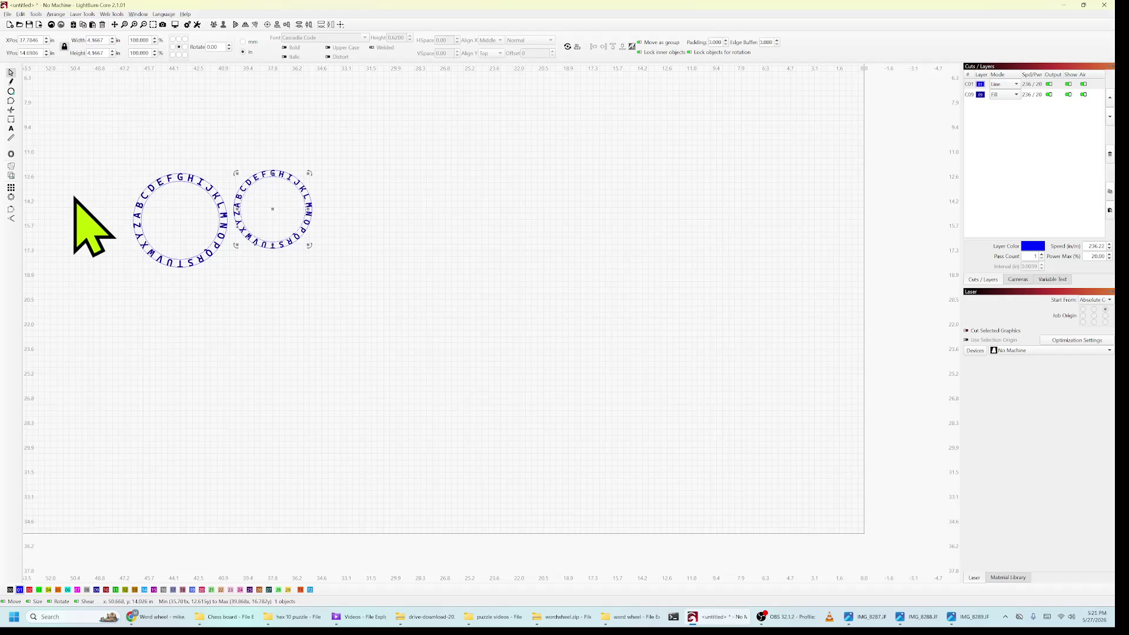
Add a text note reading 4.1667 in the empty workspace away from the wheels
click(11, 128)
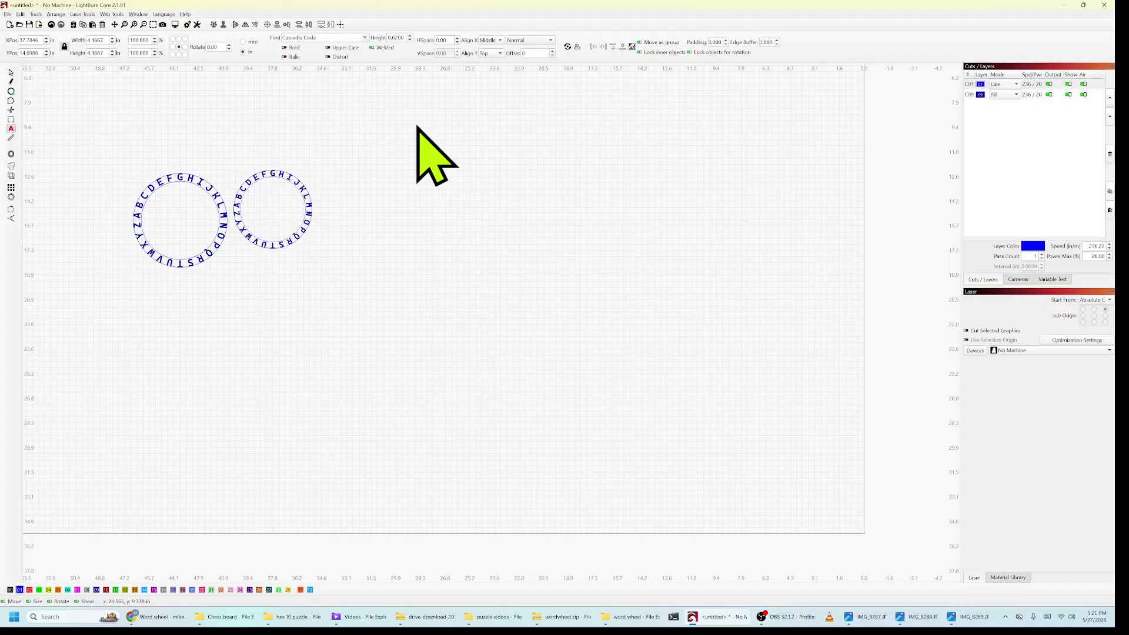
click(458, 133)
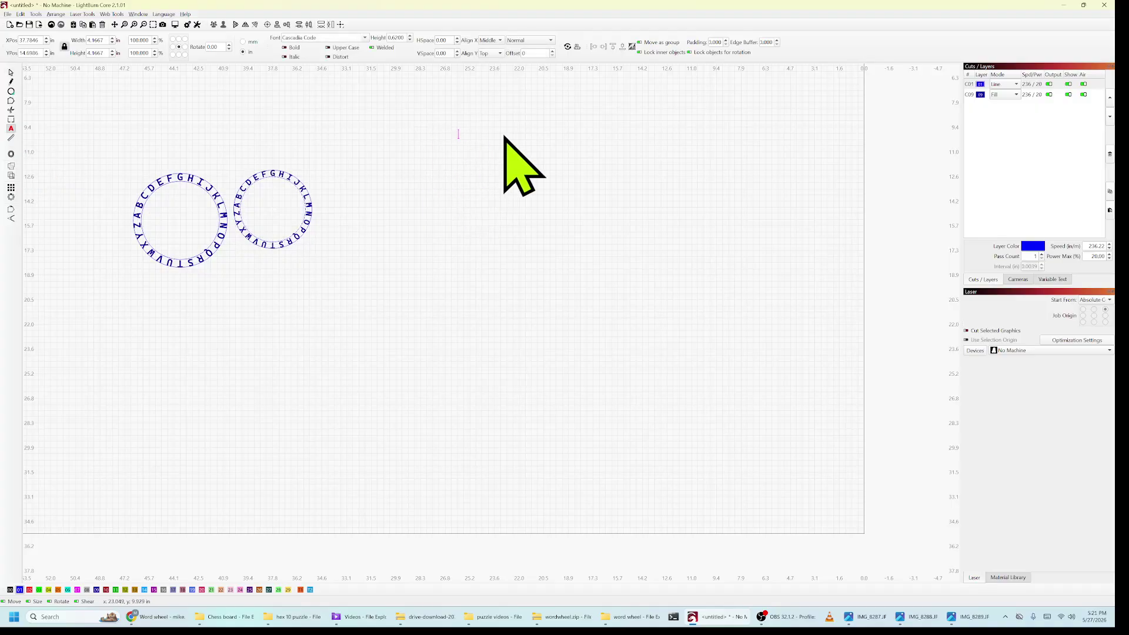
text(4.1667)
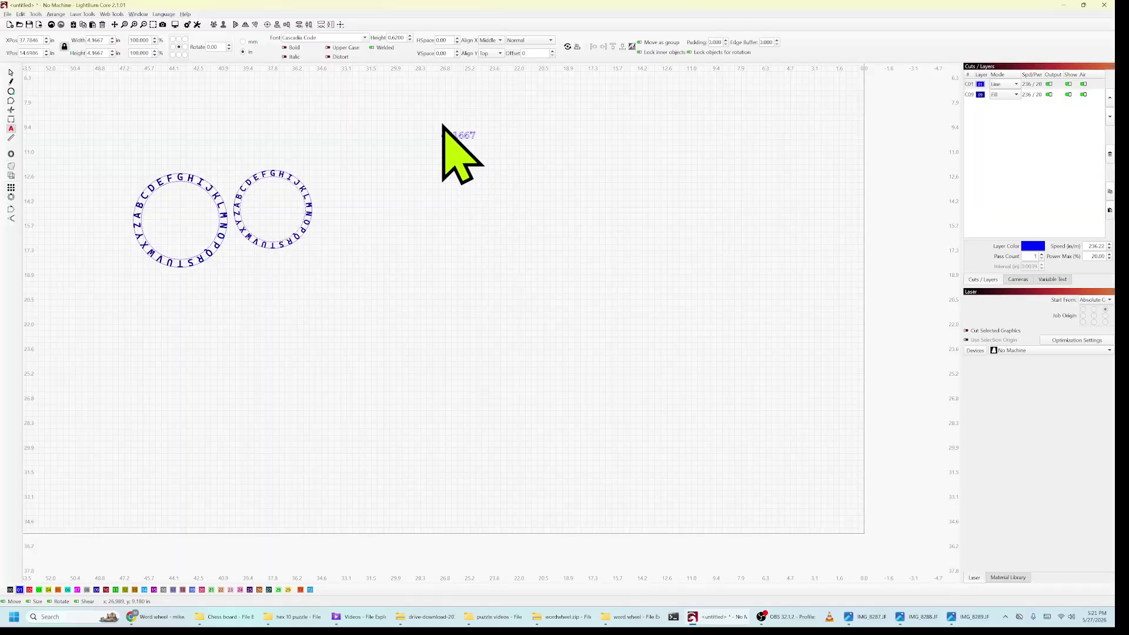
click(197, 125)
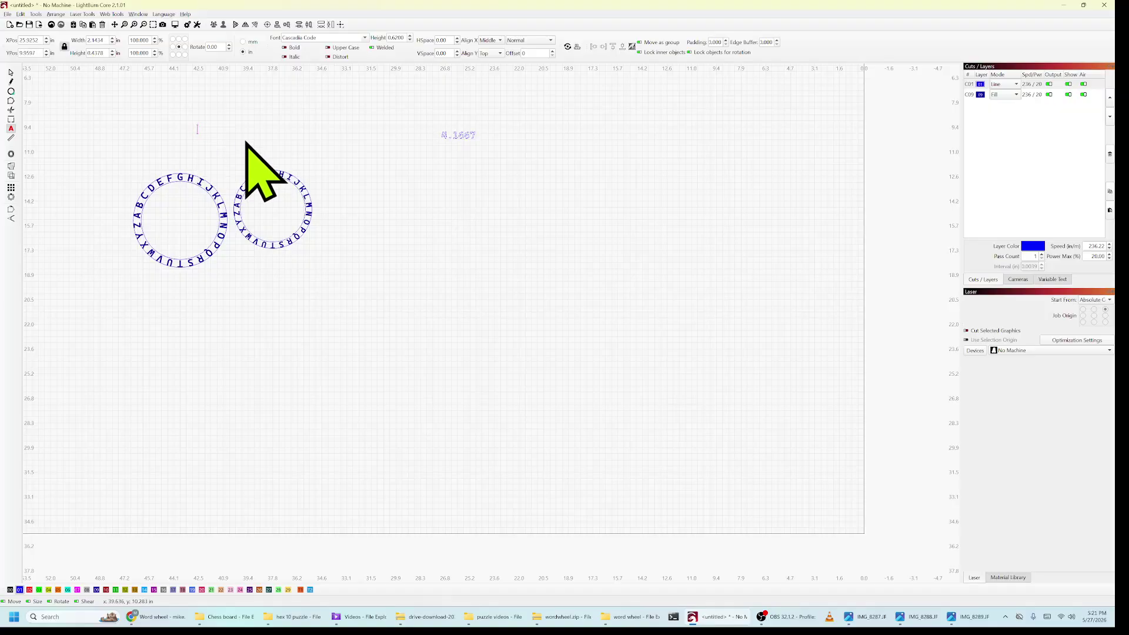
Place a copy of the 5 in alphabet wheel beside it, scaled proportionally to 4.1667 in wide
click(10, 71)
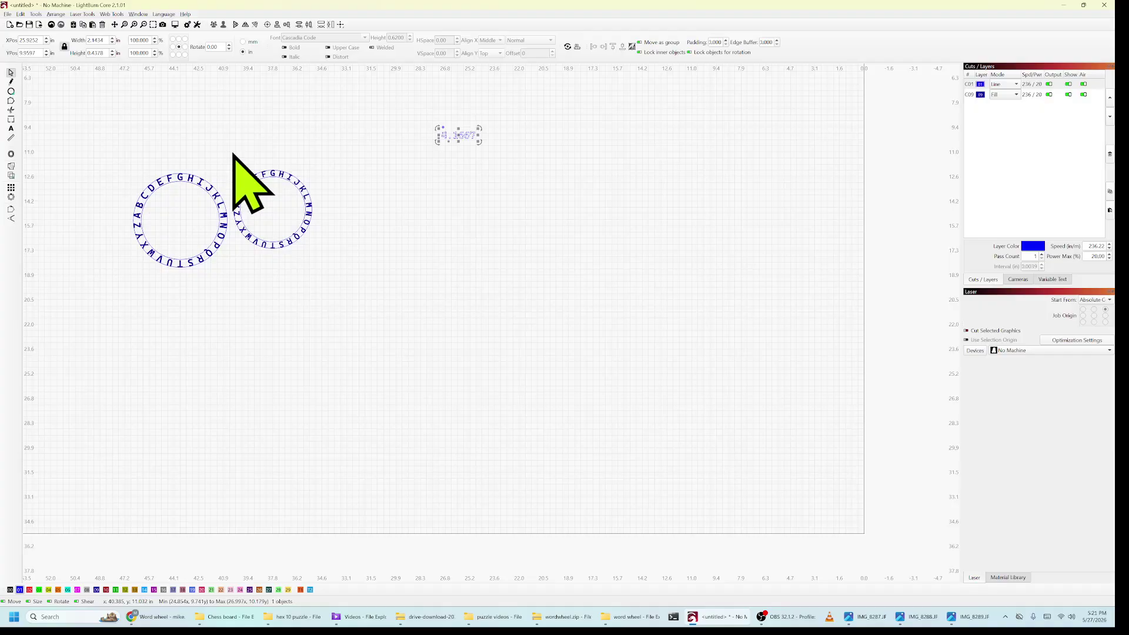
drag(228, 148, 346, 259)
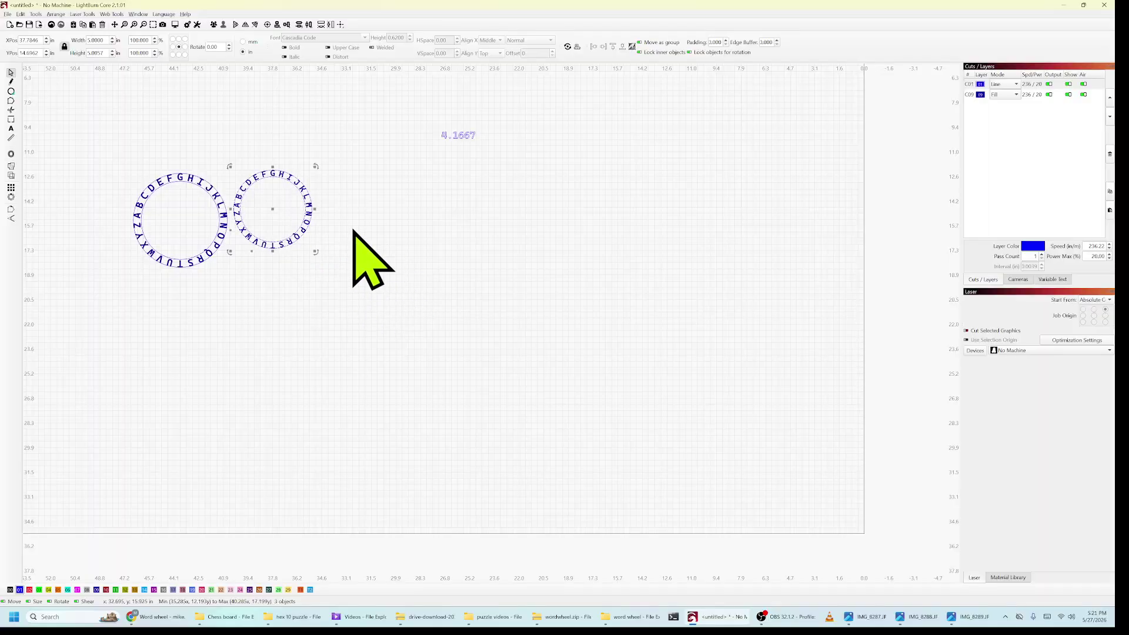
key(ctrl+v)
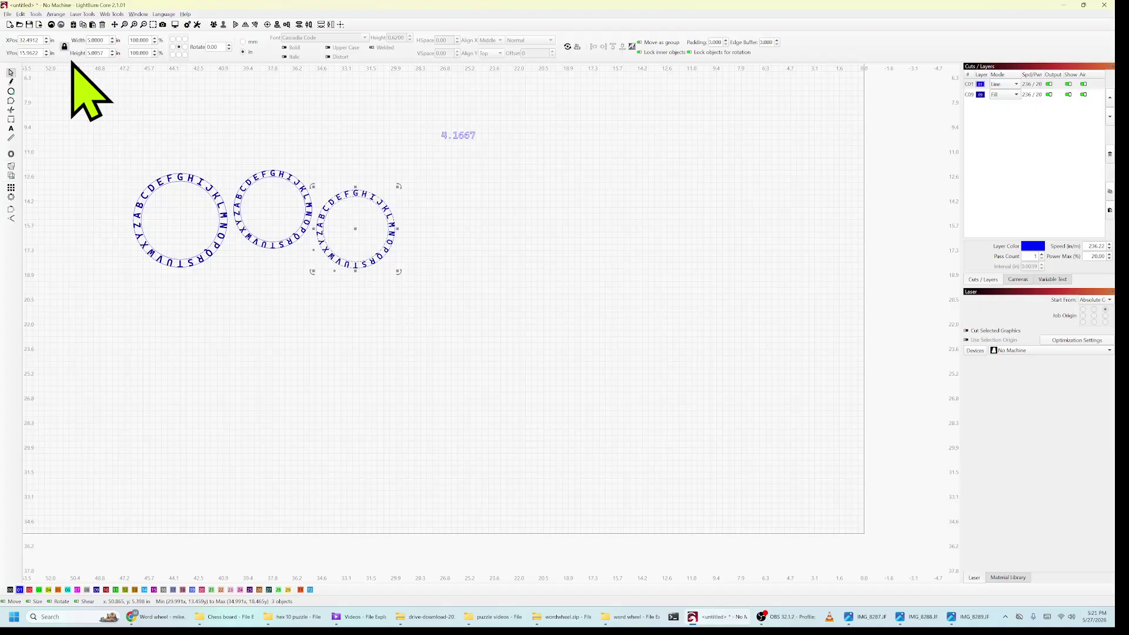
double_click(106, 40)
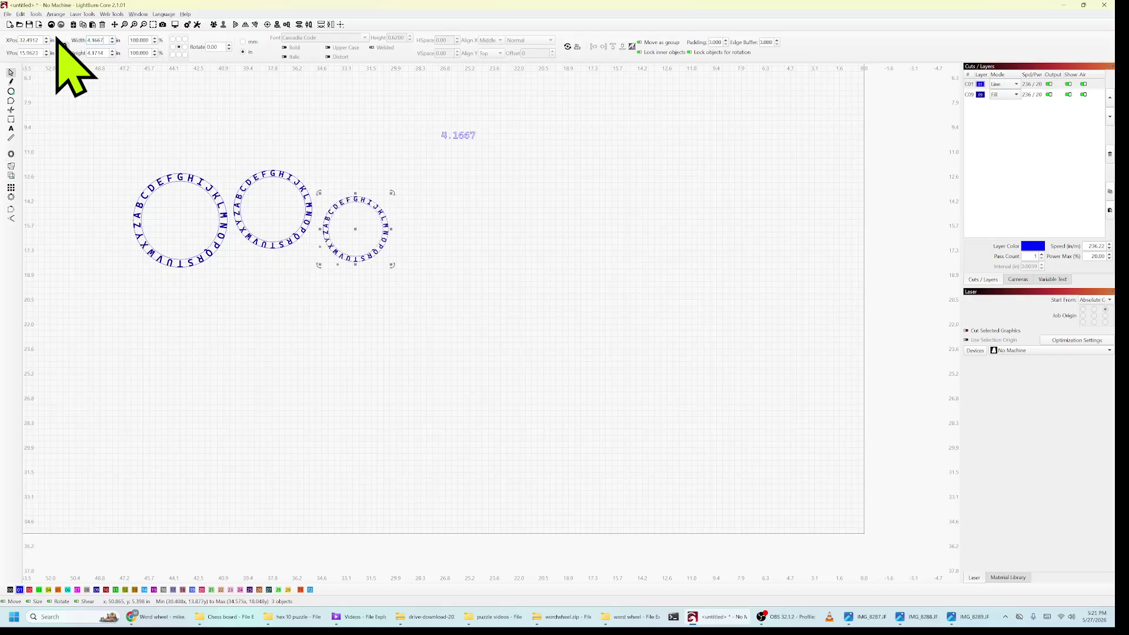
click(349, 229)
mouse_move(348, 230)
mouse_down()
mouse_move(267, 218)
mouse_move(272, 210)
mouse_move(361, 214)
mouse_up()
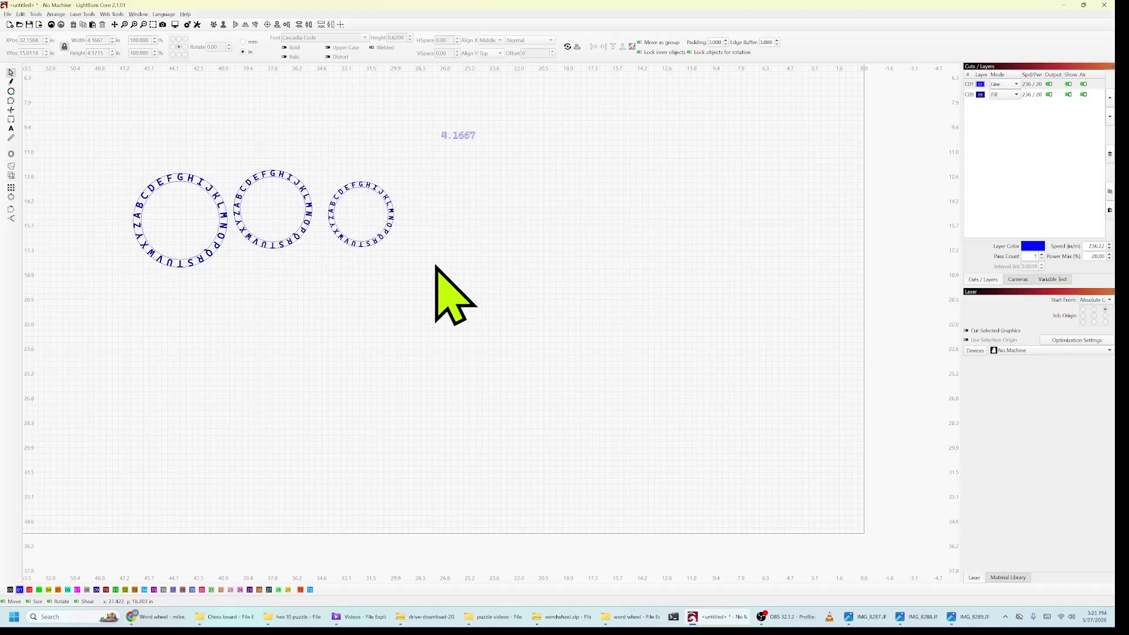
Select the inner circle of the 4.1667 in wheel and add a text note reading 3.4723 under the existing note
drag(434, 265, 323, 171)
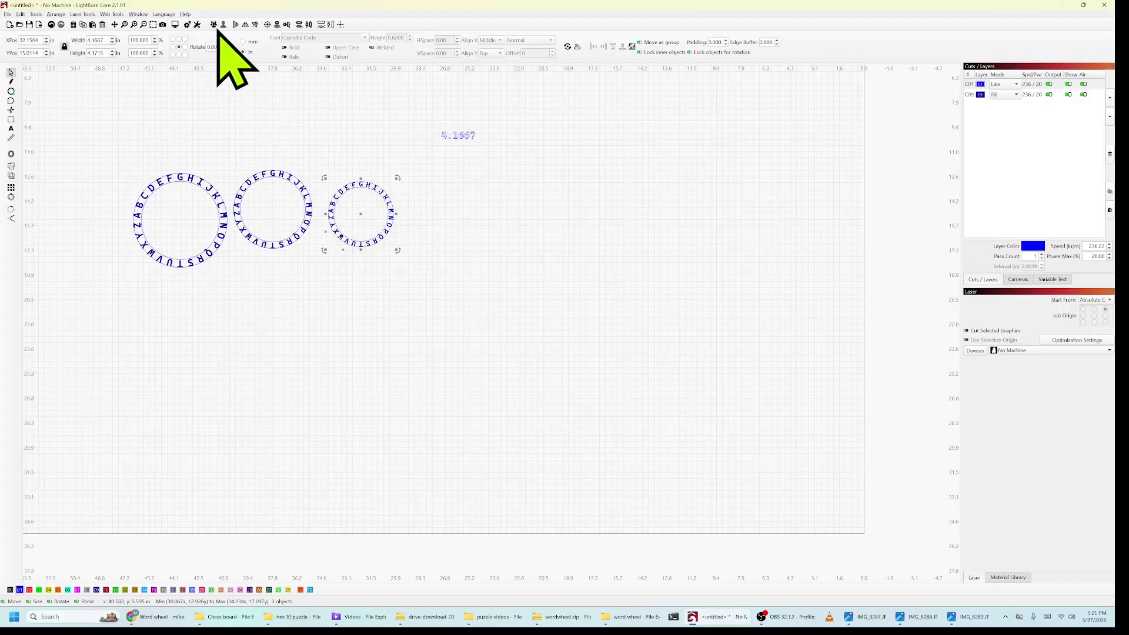
click(415, 226)
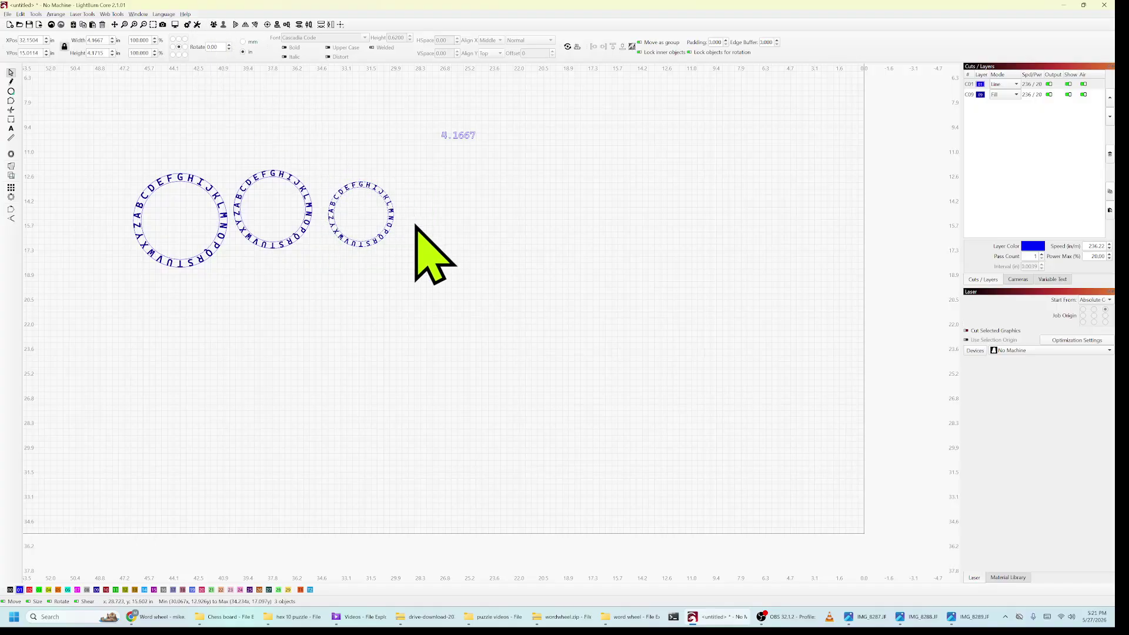
click(370, 187)
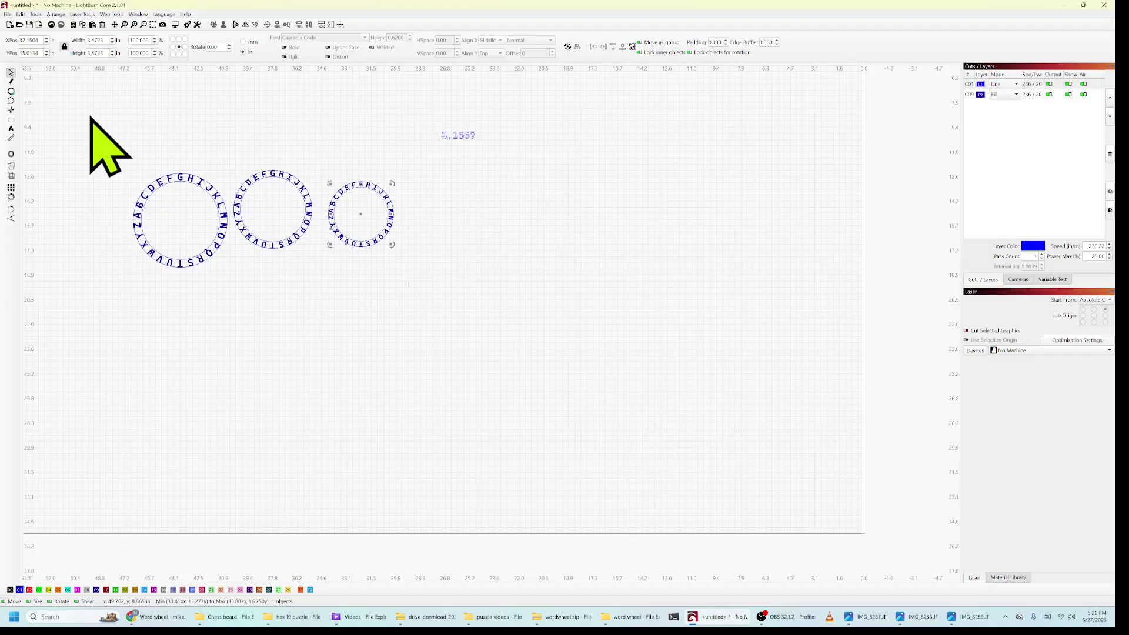
click(11, 129)
click(463, 158)
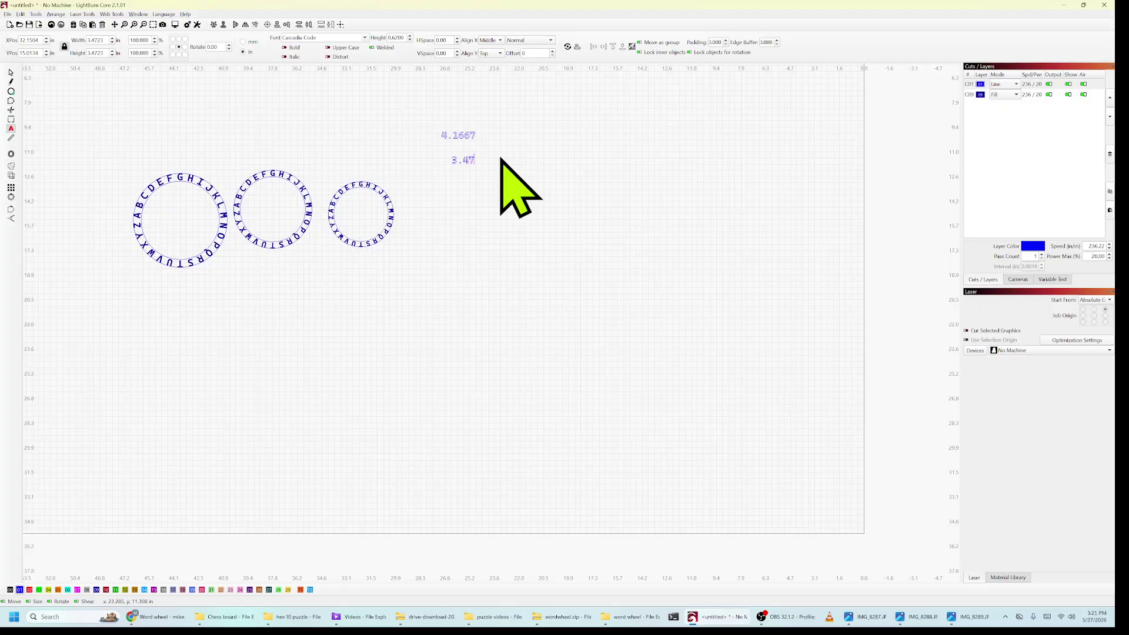
text(3.4723)
key(Return)
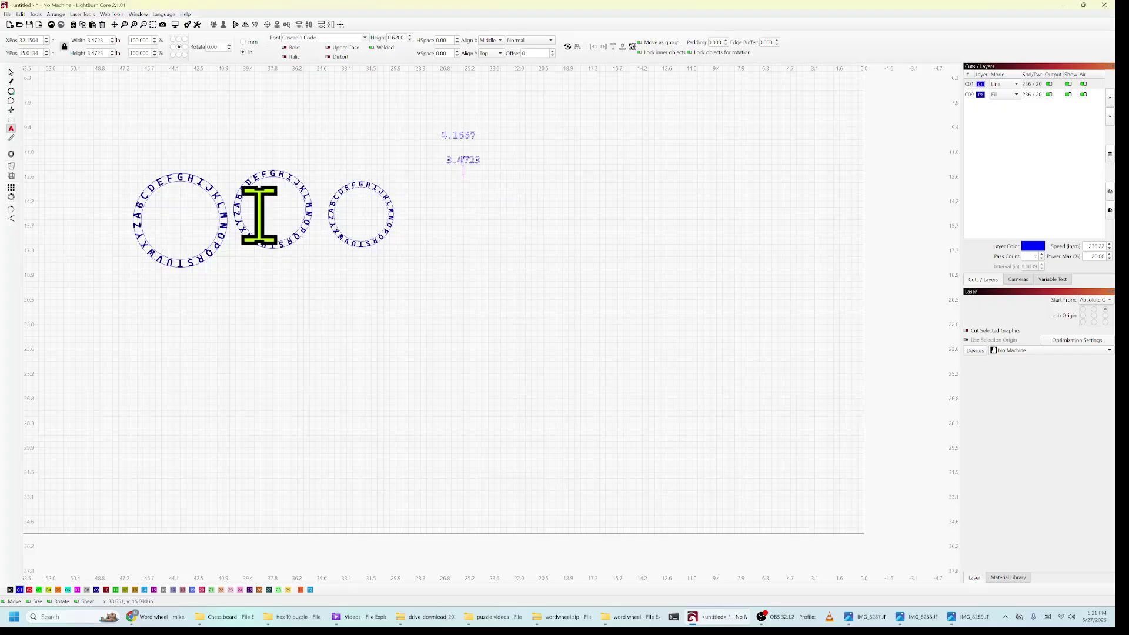
Place a copy of the 4.1667 in wheel below it, scaled to 3.4723 in wide
click(9, 73)
drag(421, 263, 321, 168)
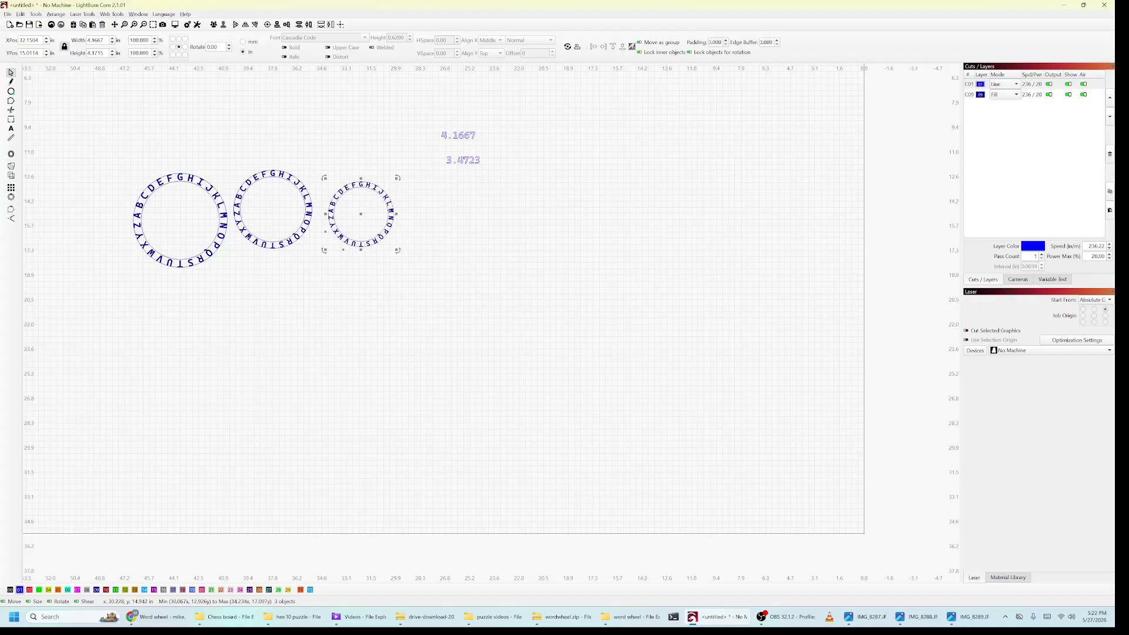
key(ctrl+v)
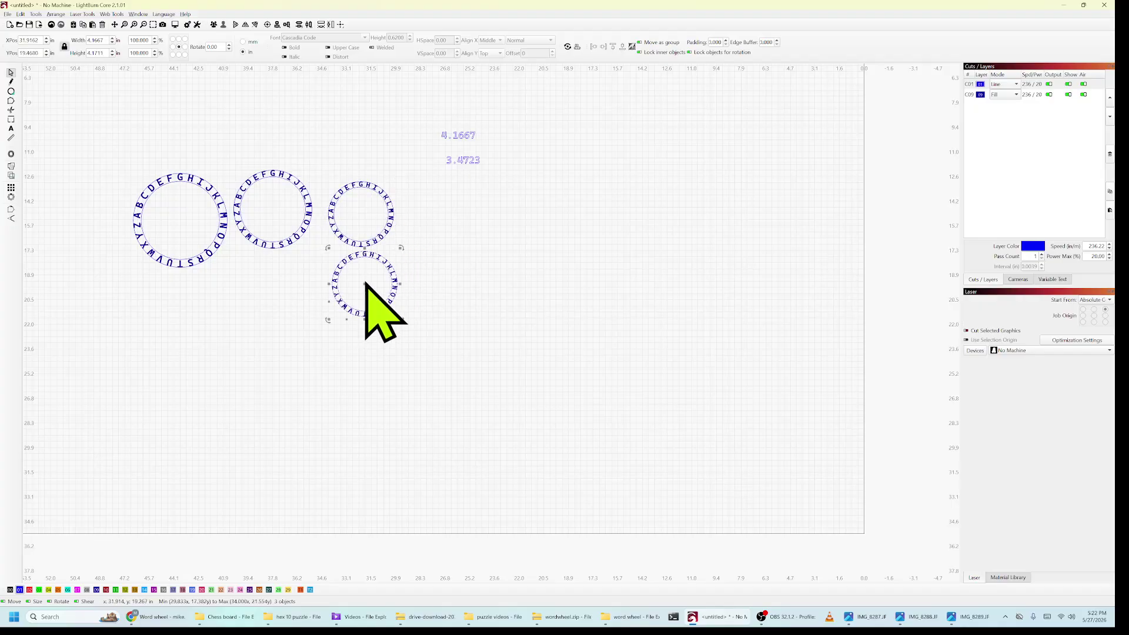
double_click(98, 41)
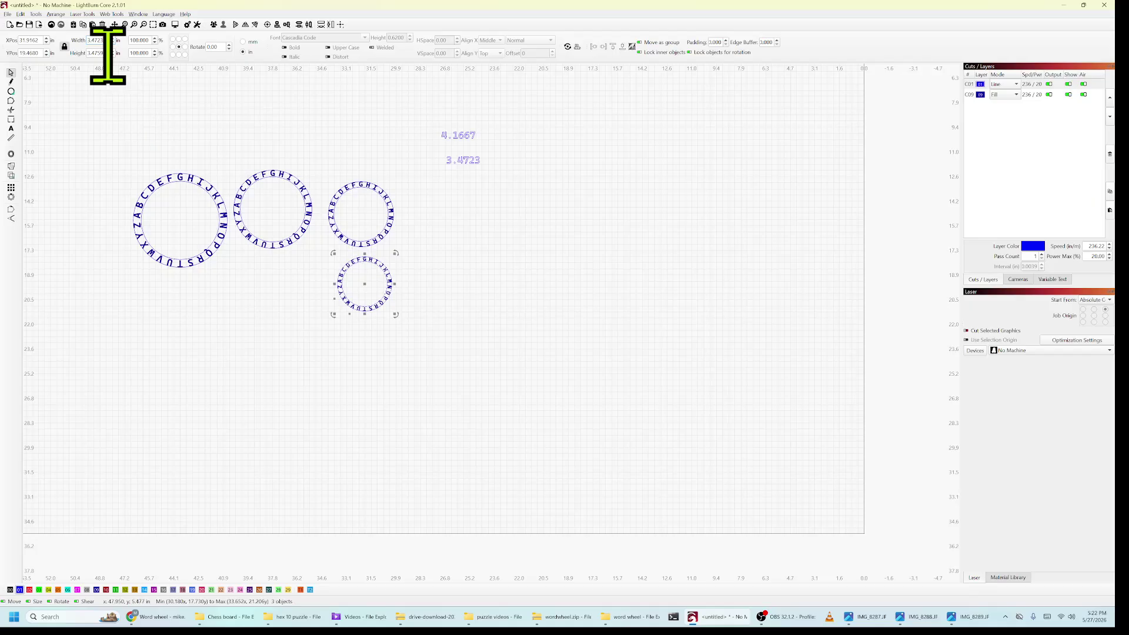
Correct the newest wheel's width and height so both are 3.4723 in
click(102, 53)
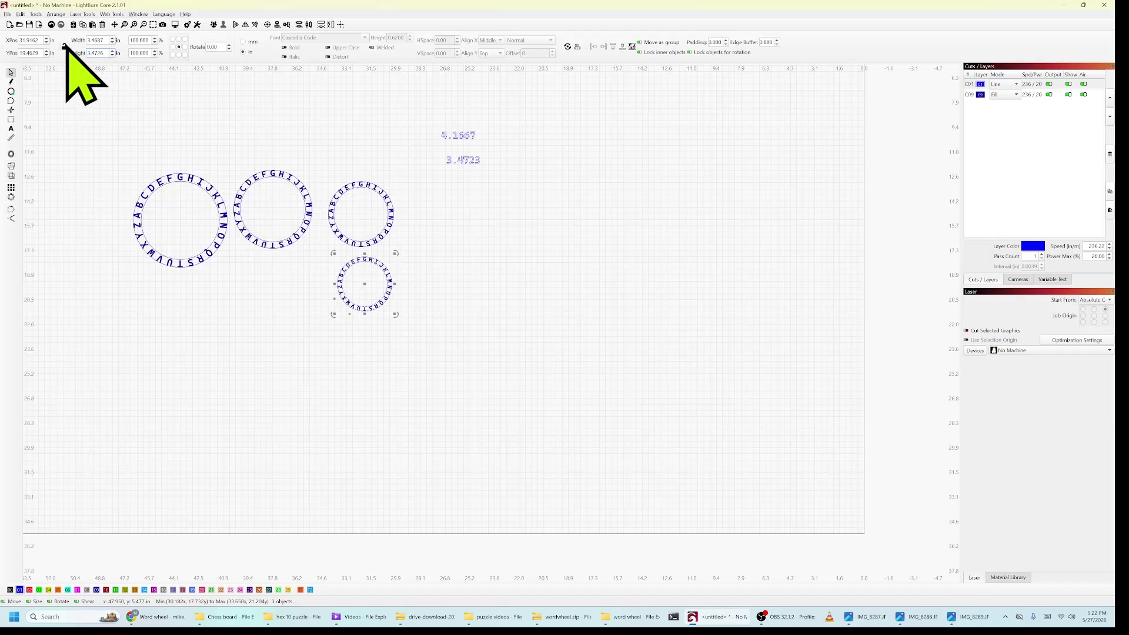
click(96, 40)
click(111, 42)
click(114, 100)
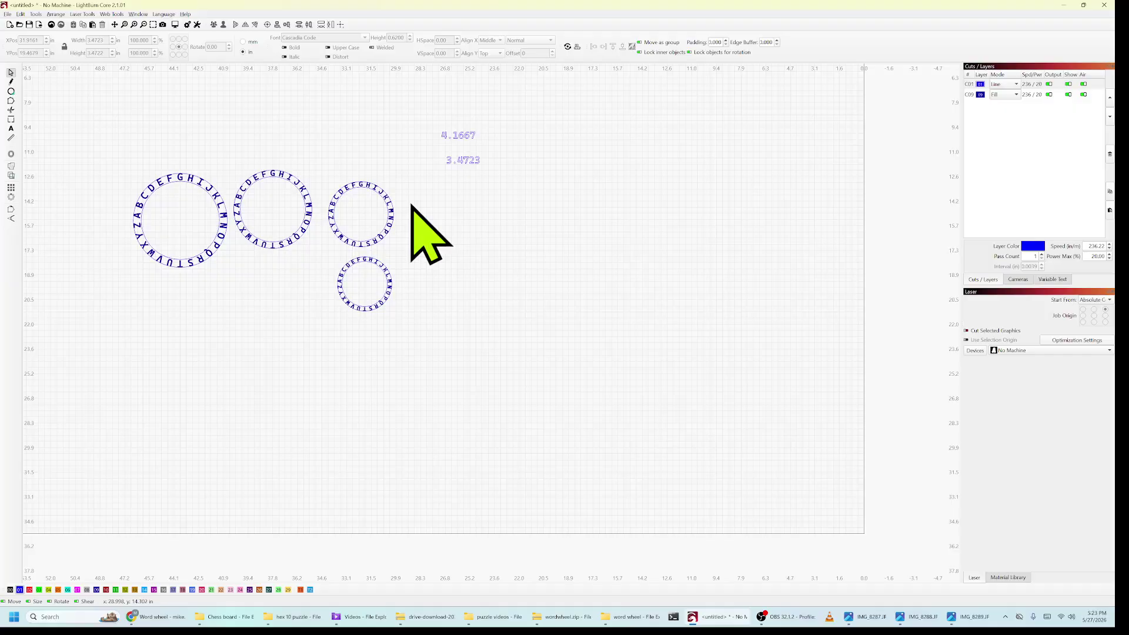
Move the 3.4723 in wheel slightly further down, clear of the wheel above it
drag(414, 328, 320, 254)
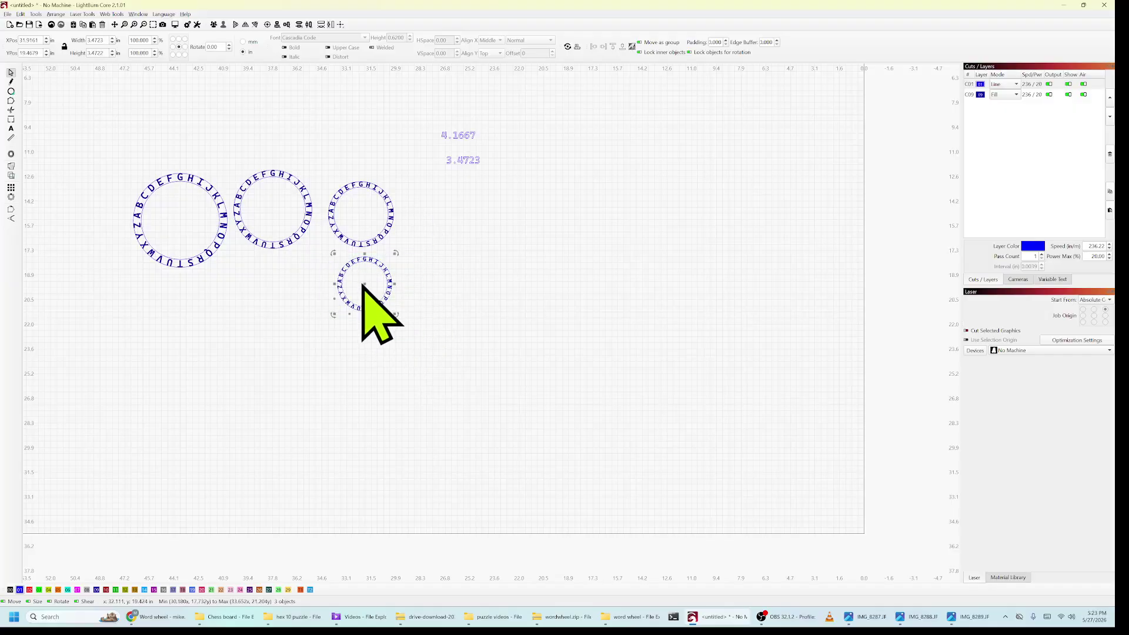
mouse_move(365, 288)
mouse_down()
mouse_move(361, 214)
mouse_move(350, 296)
mouse_up()
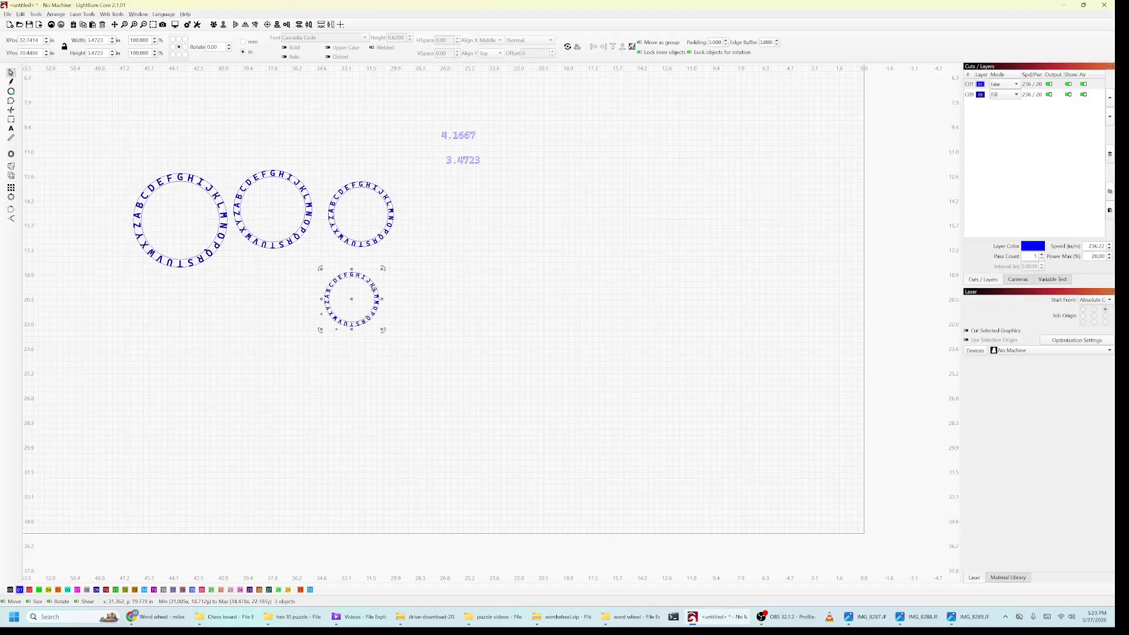
click(383, 309)
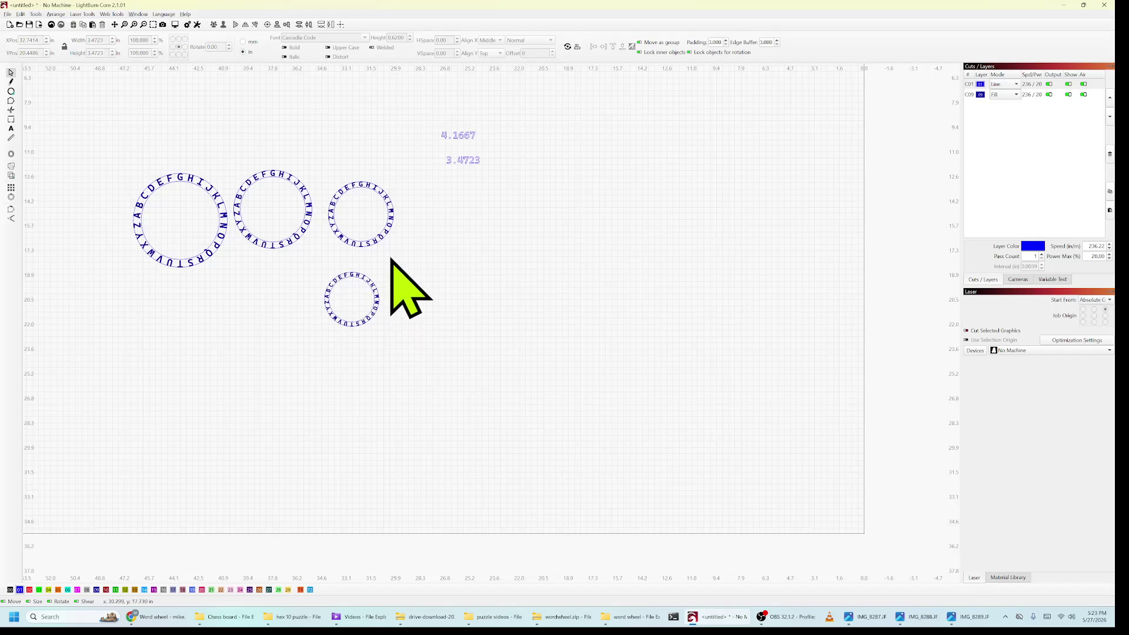
drag(389, 356, 307, 272)
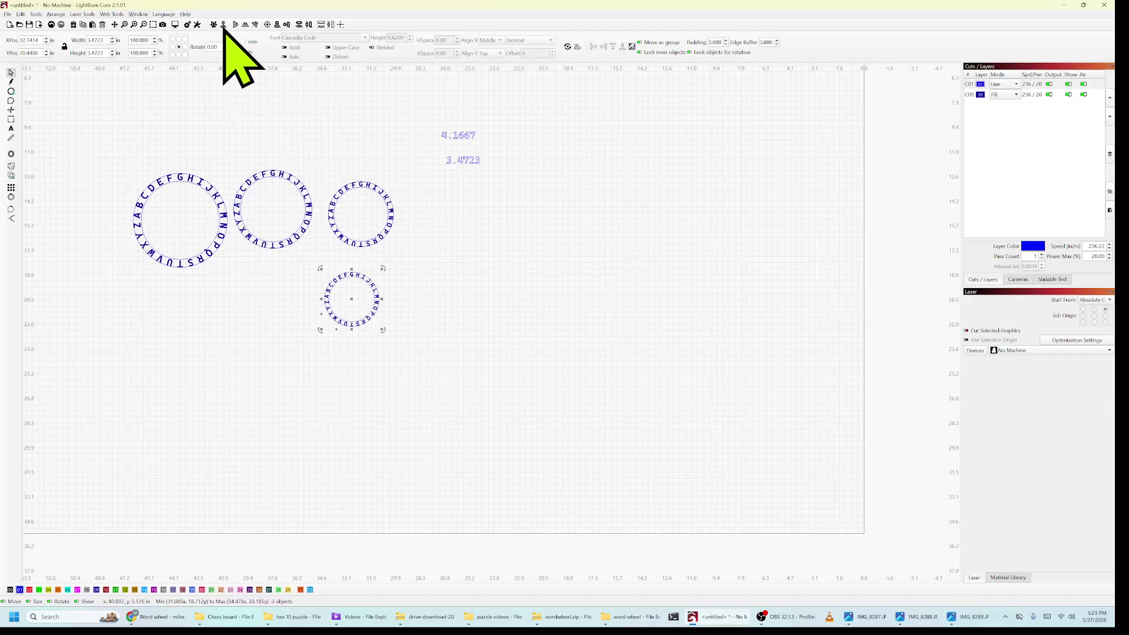
click(377, 295)
Select the inner circle of the 3.4723 in wheel and set its height to 2.8936 in
scroll(361, 278, up, 5)
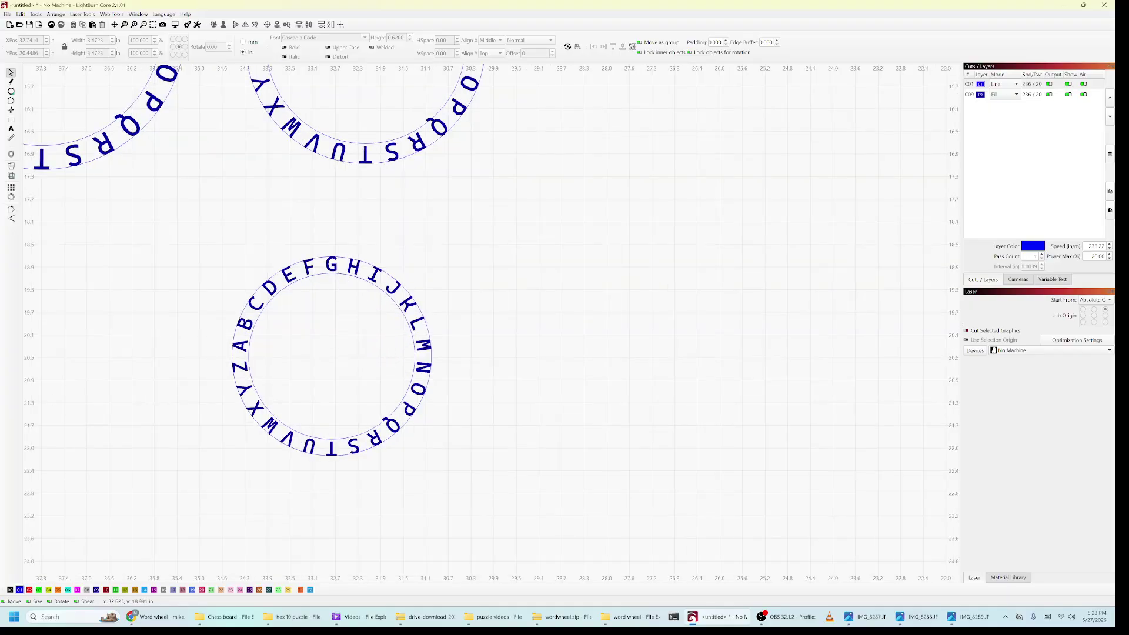
click(343, 279)
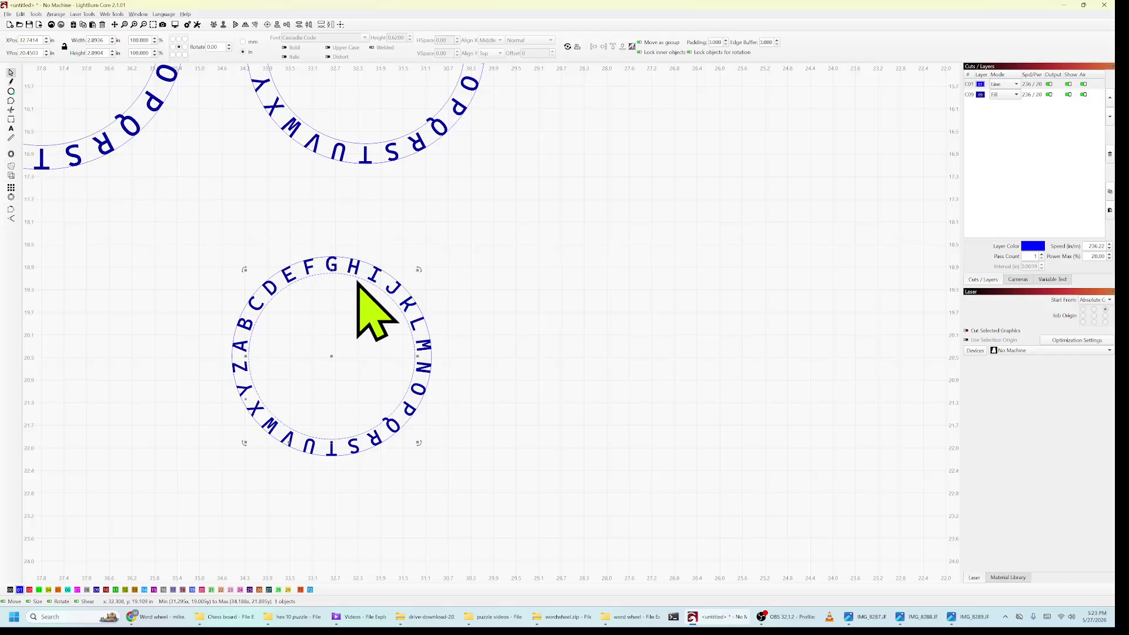
click(179, 213)
drag(178, 209, 502, 507)
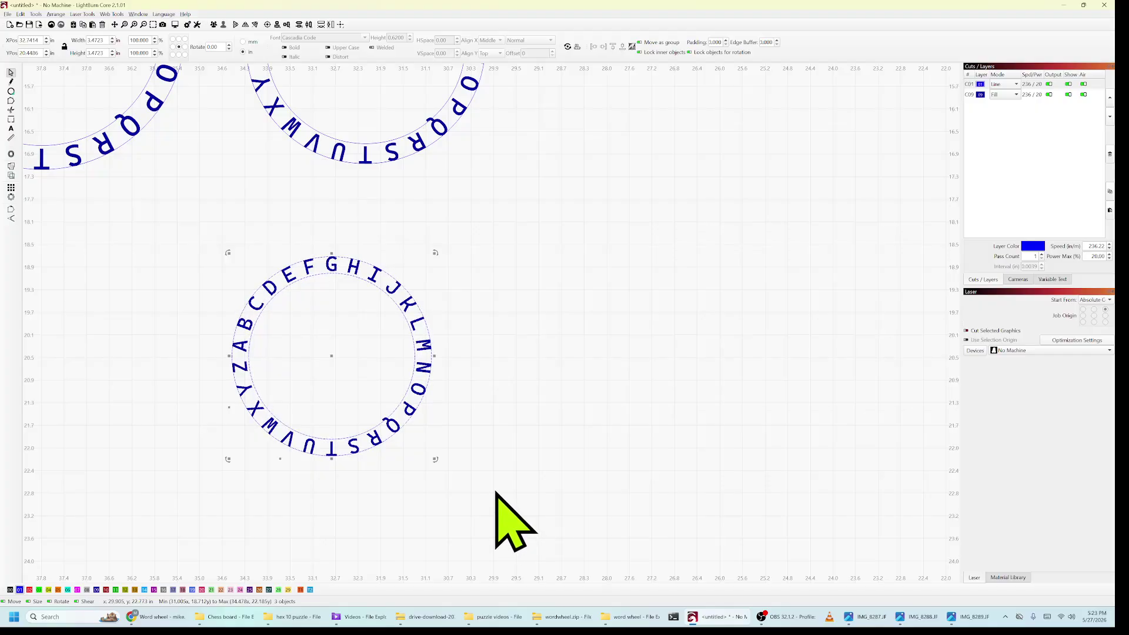
click(480, 402)
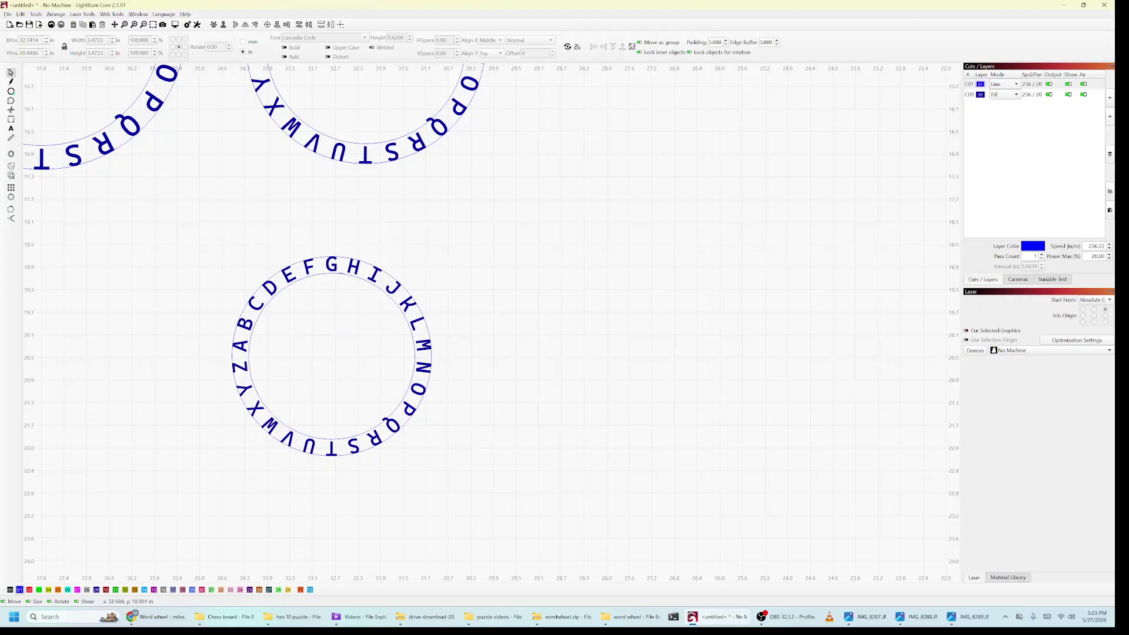
click(339, 272)
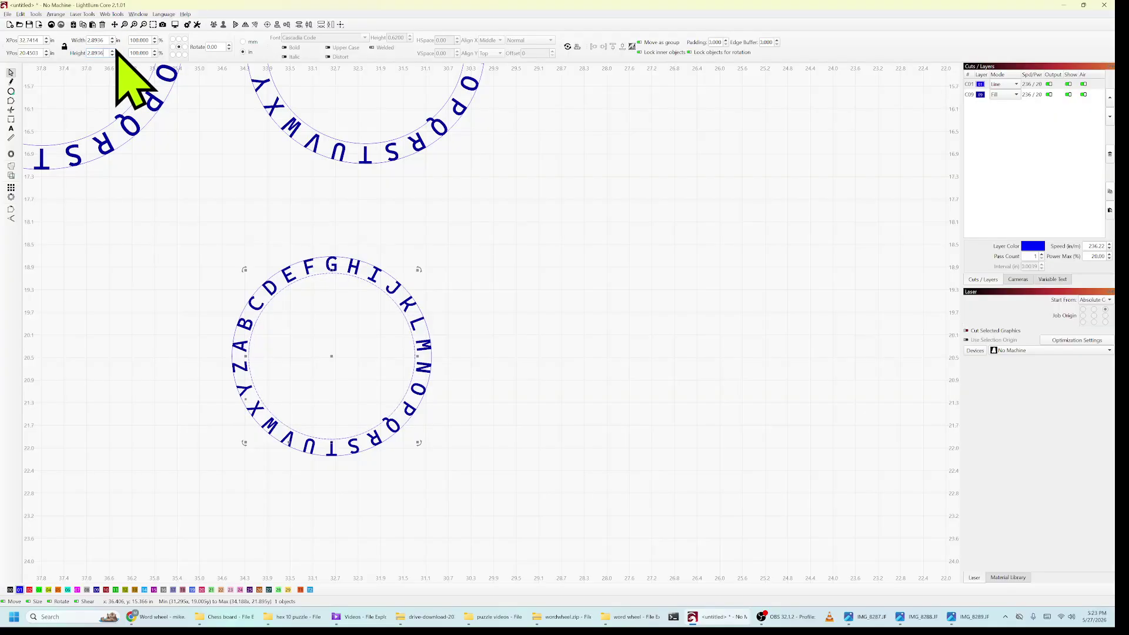
Add a text note reading 2.8936 in the empty workspace away from the wheels
click(412, 235)
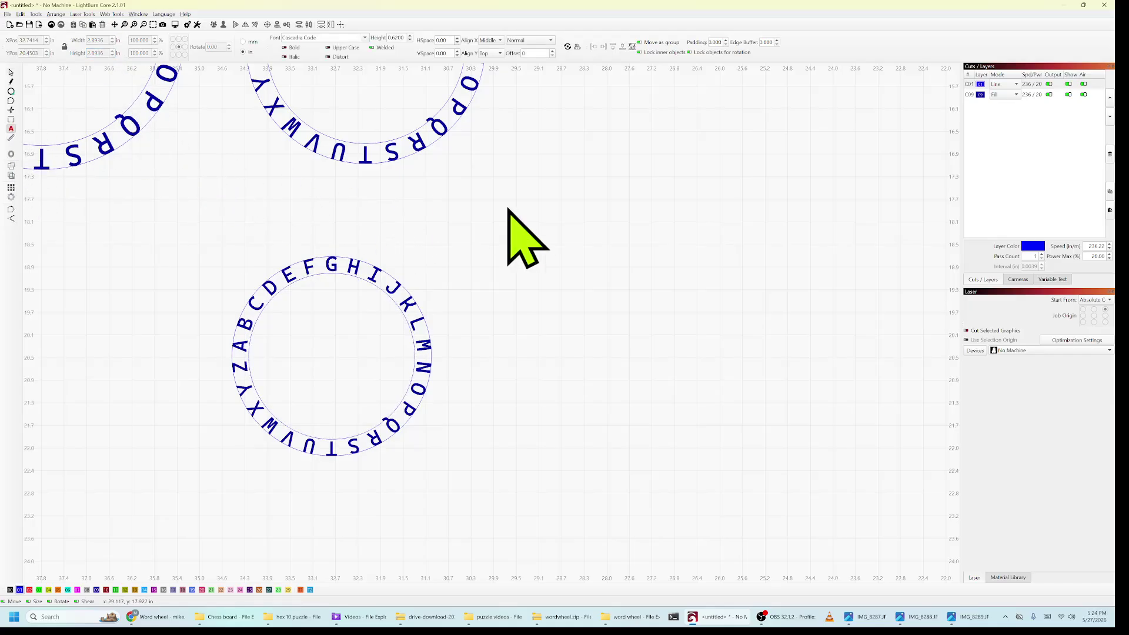
click(784, 281)
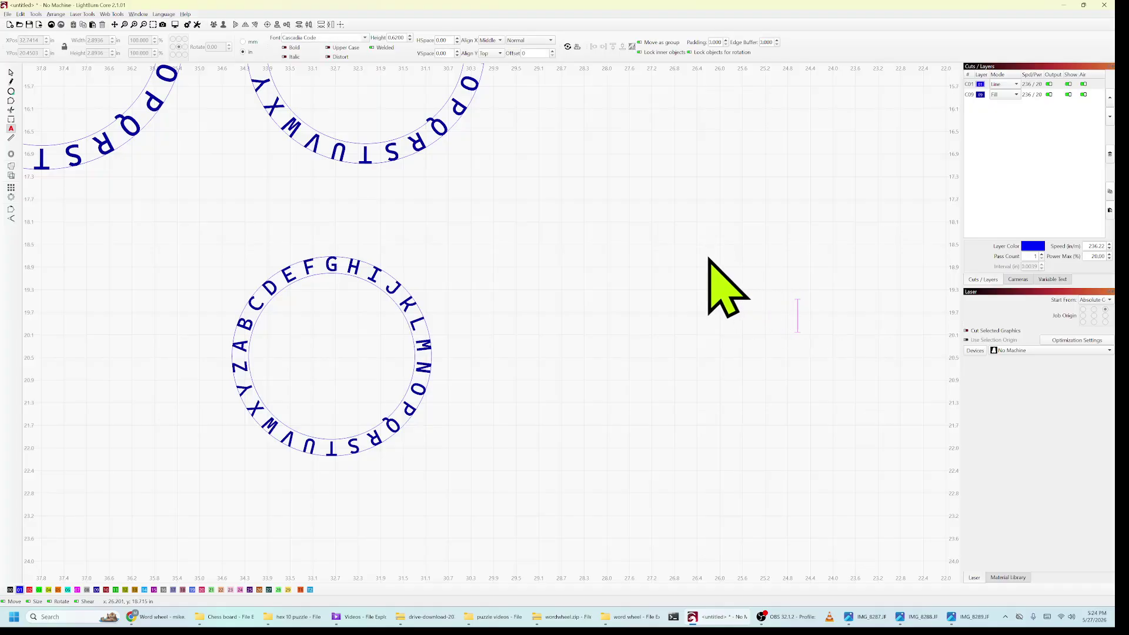
text(2.8936)
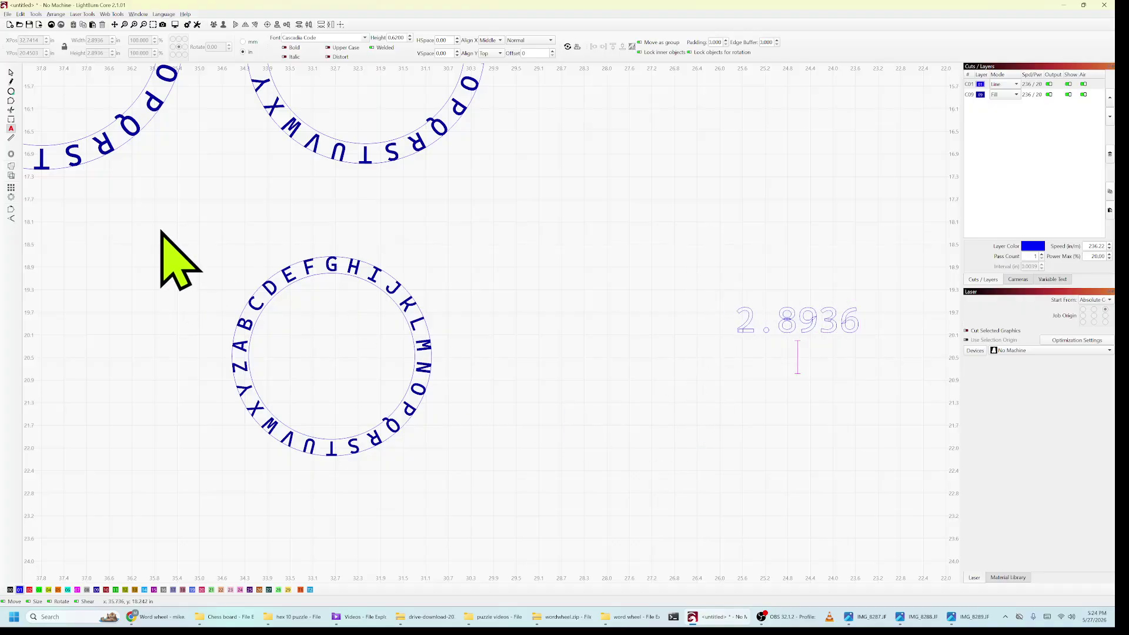
key(Escape)
click(154, 267)
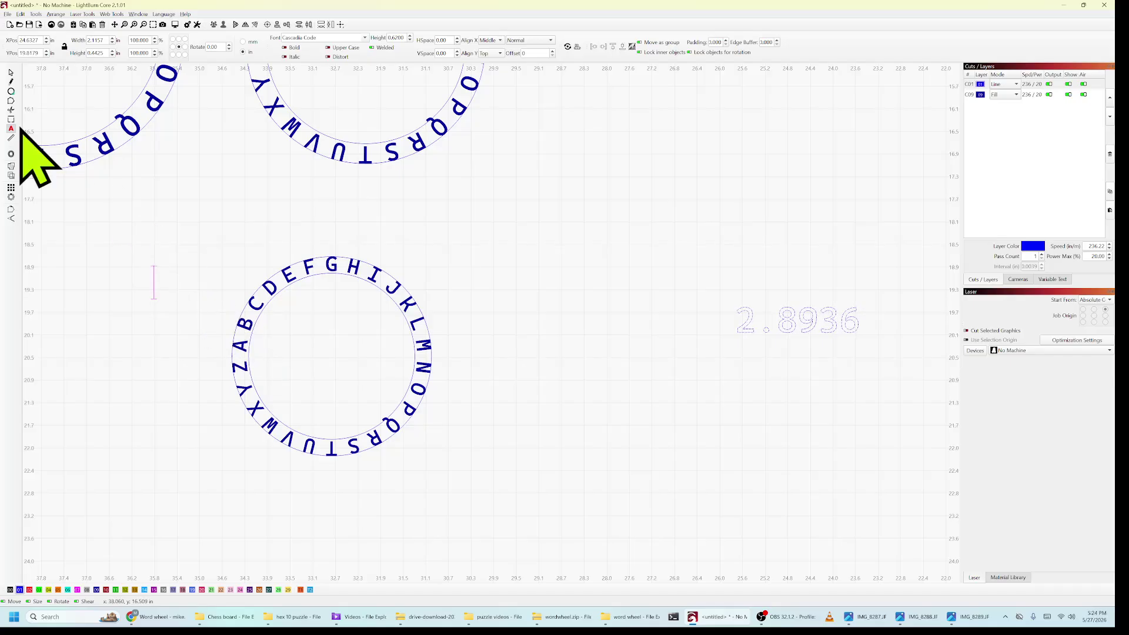
click(10, 72)
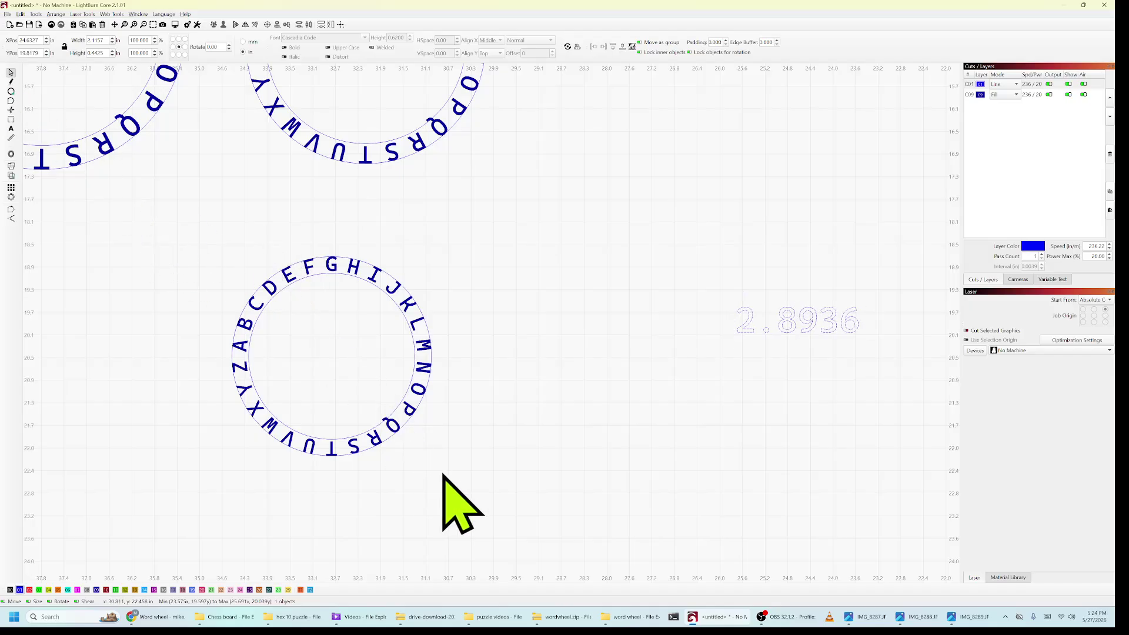
Place a copy of the 3.4723 in wheel beside it scaled to 2.8936 in wide, and select the whole copy
drag(443, 474, 221, 244)
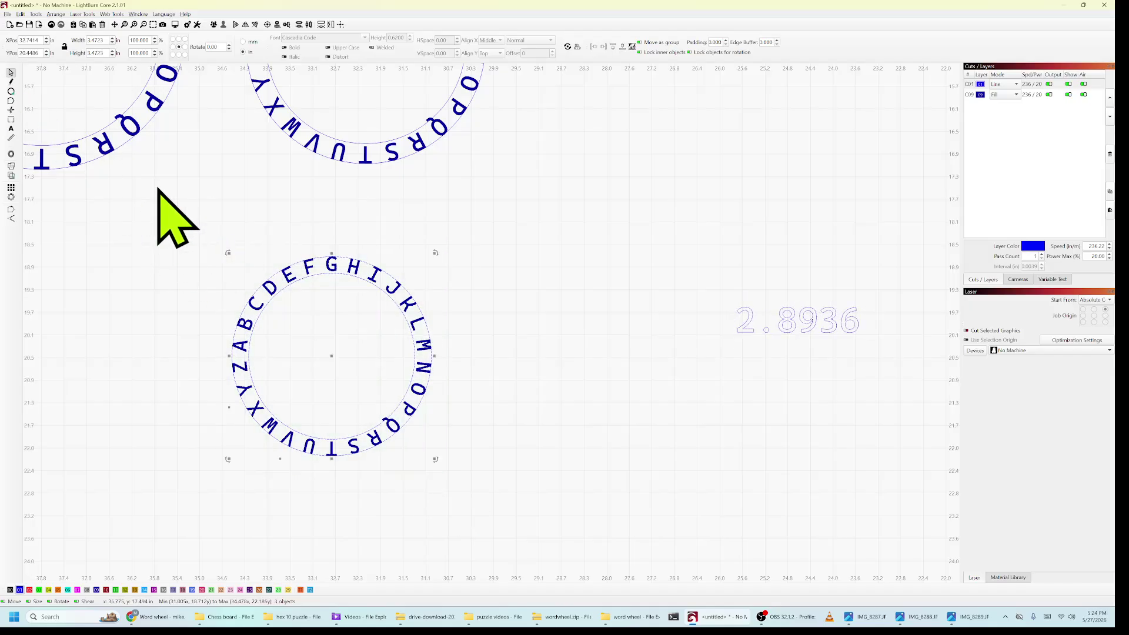
key(ctrl+v)
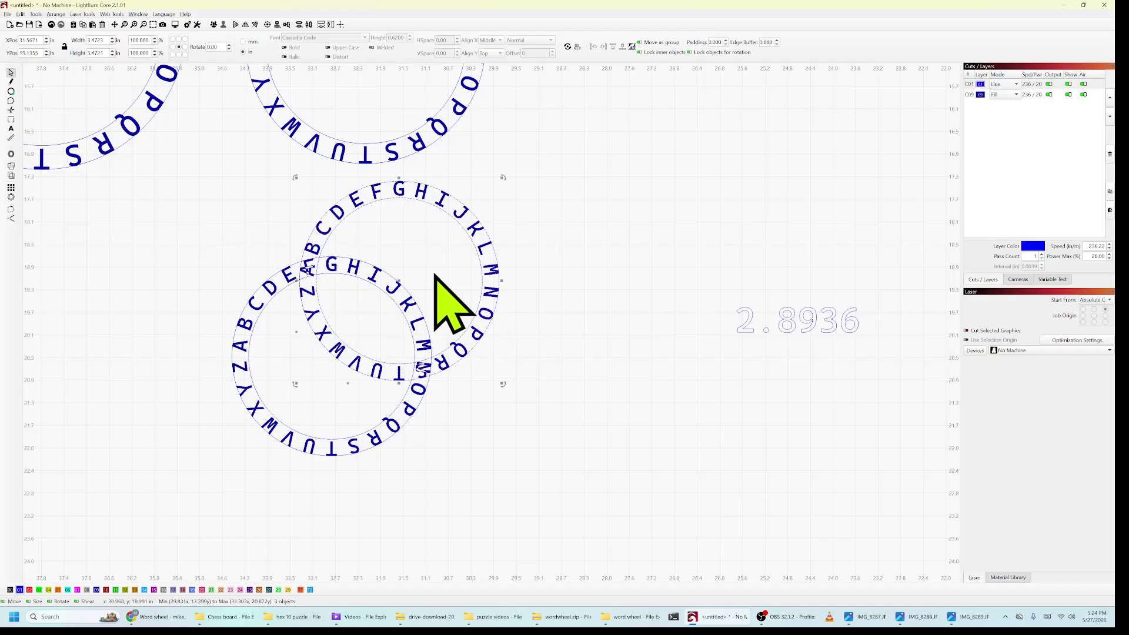
drag(399, 280, 582, 262)
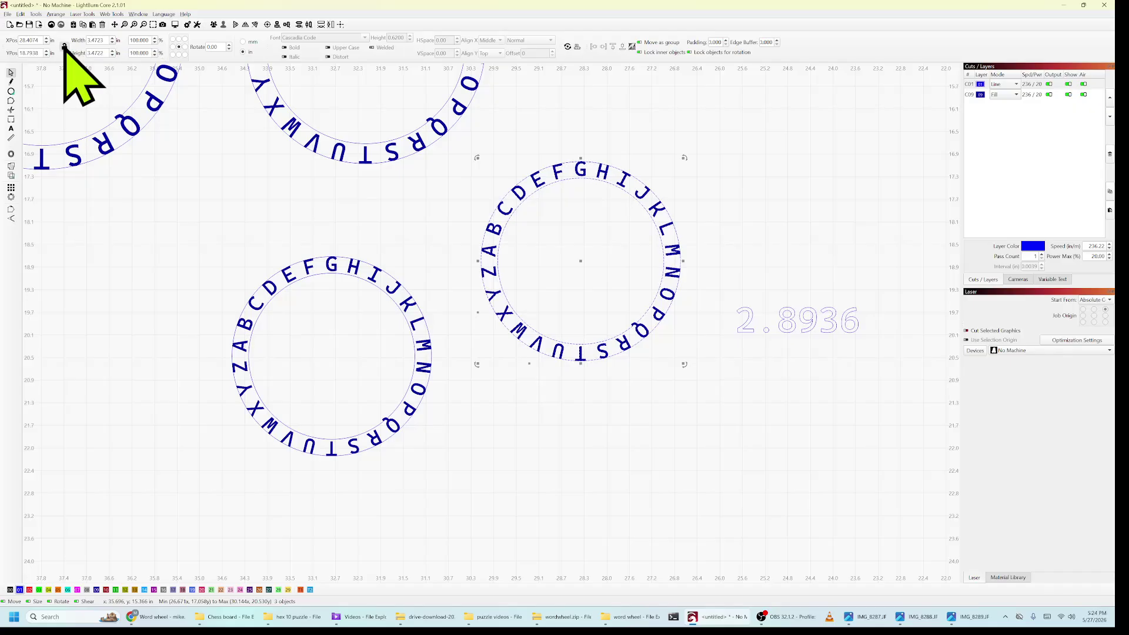
double_click(103, 39)
key(Return)
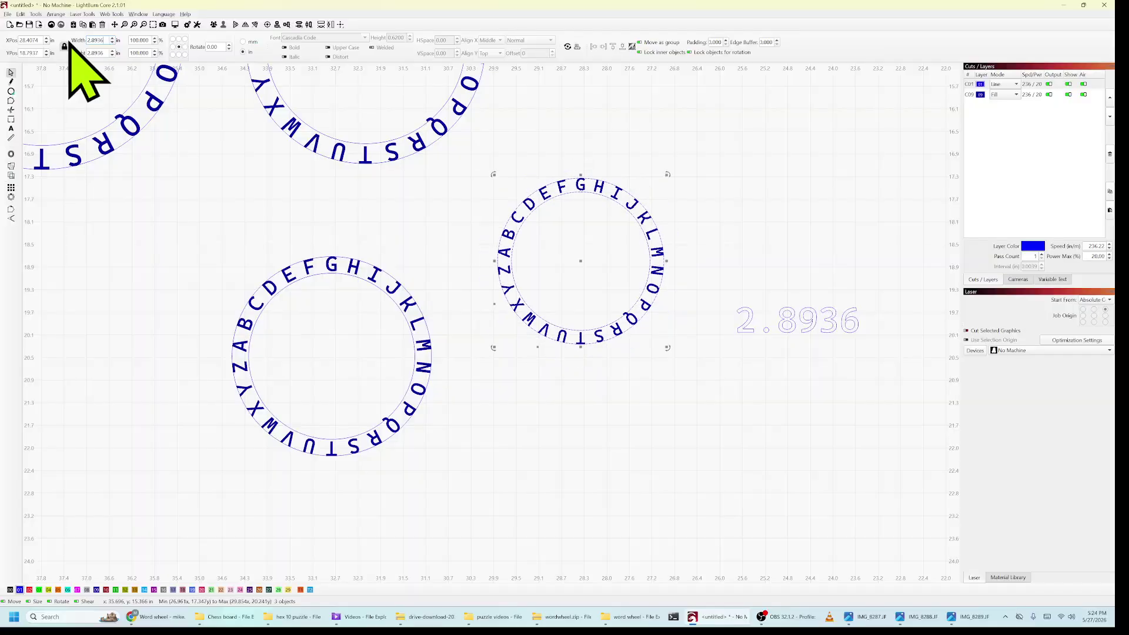
click(682, 355)
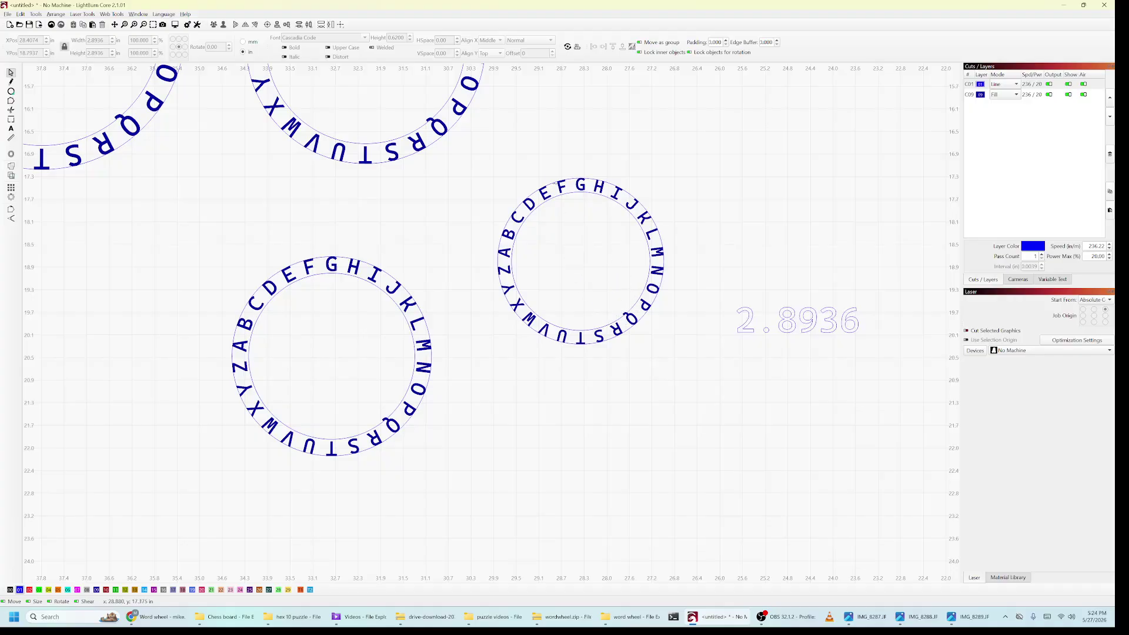
drag(487, 149, 721, 437)
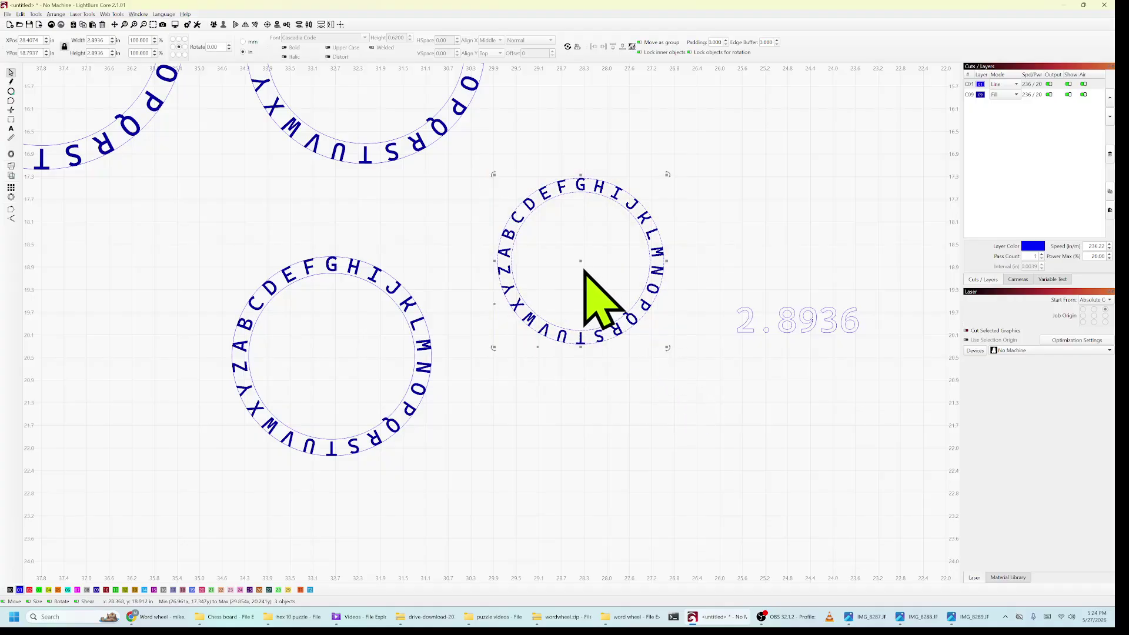
Move the 2.8936 in wheel slightly closer to the other wheels, and delete the text notes 4.1667, 3.4723 and 2.8936
drag(581, 265, 551, 256)
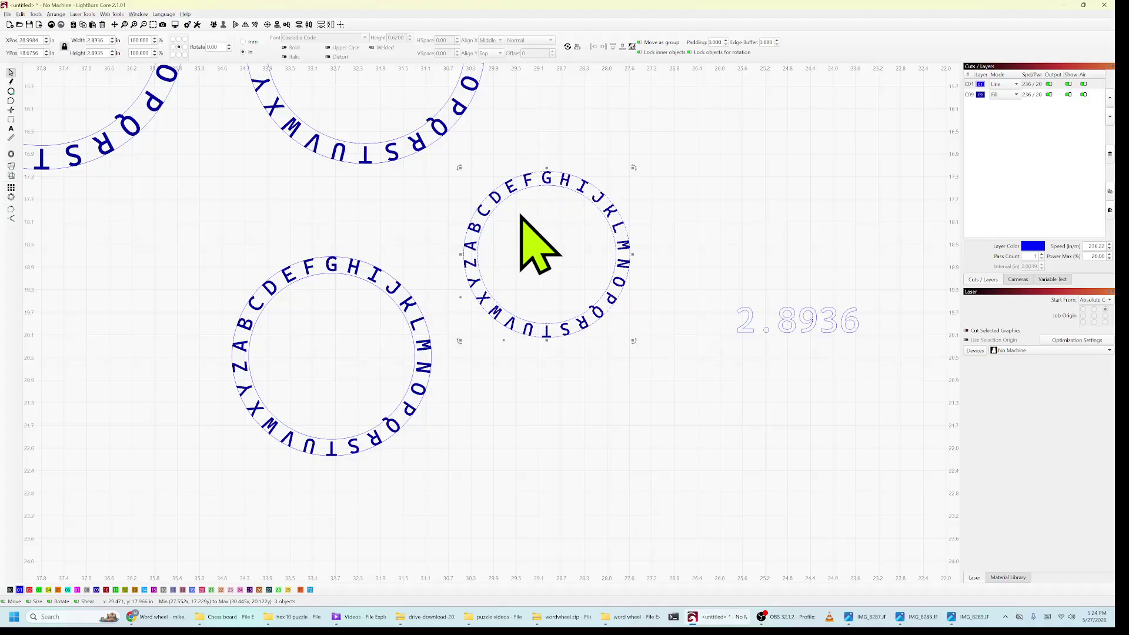
scroll(498, 214, down, 5)
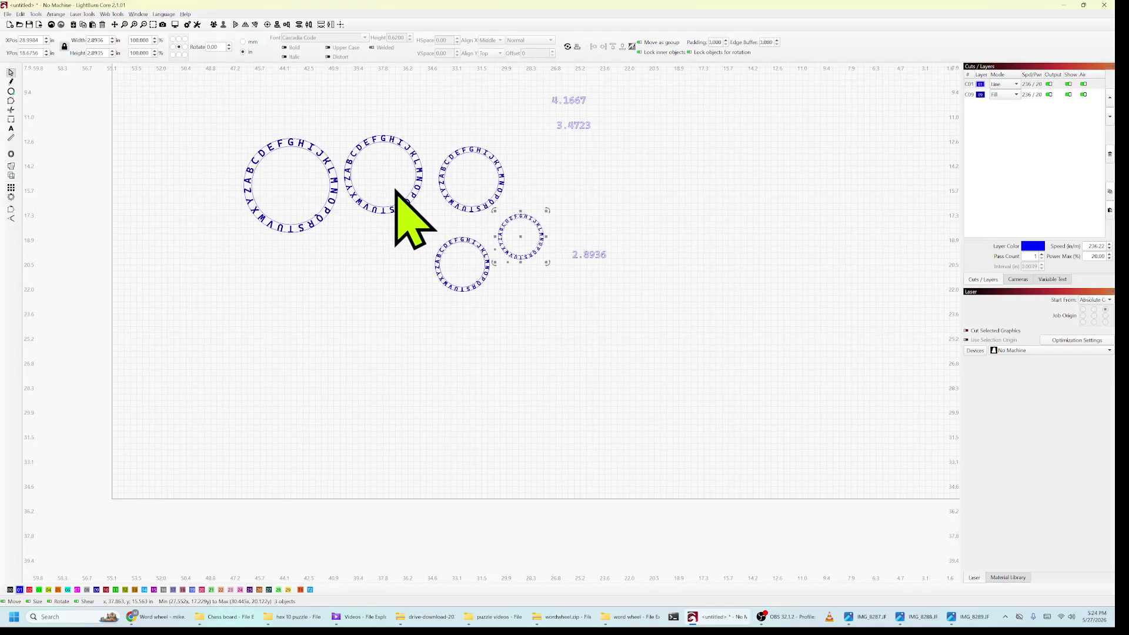
drag(632, 274, 568, 93)
key(Delete)
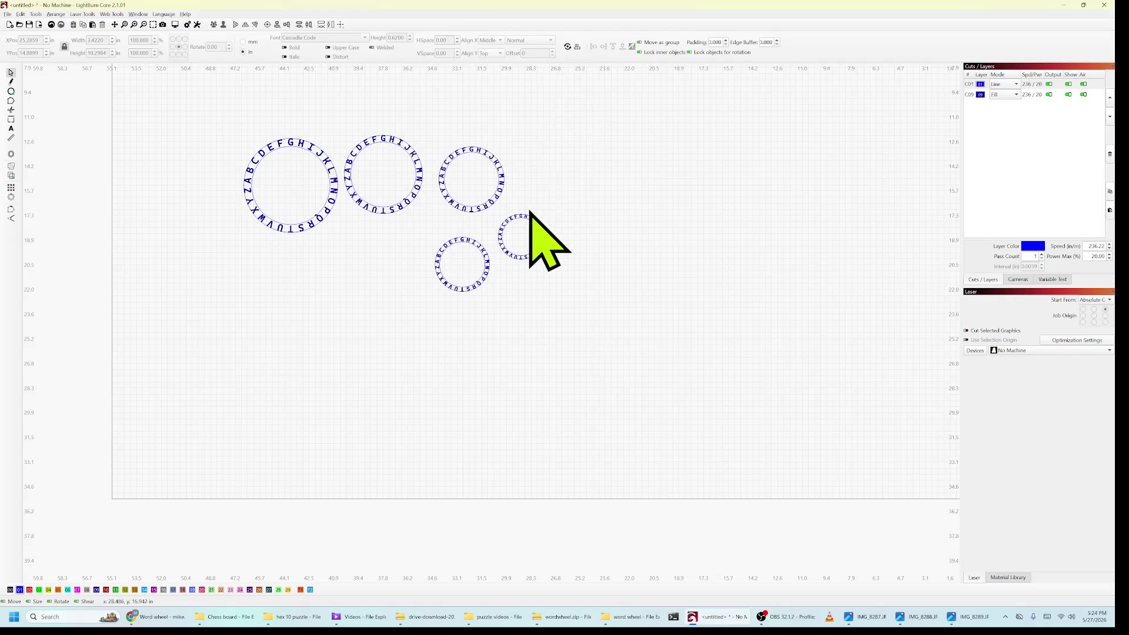
Check the word wheel reference photo IMG_8287.JPG, and draw a 1 in circle in the empty space below the 6 in wheel
click(870, 619)
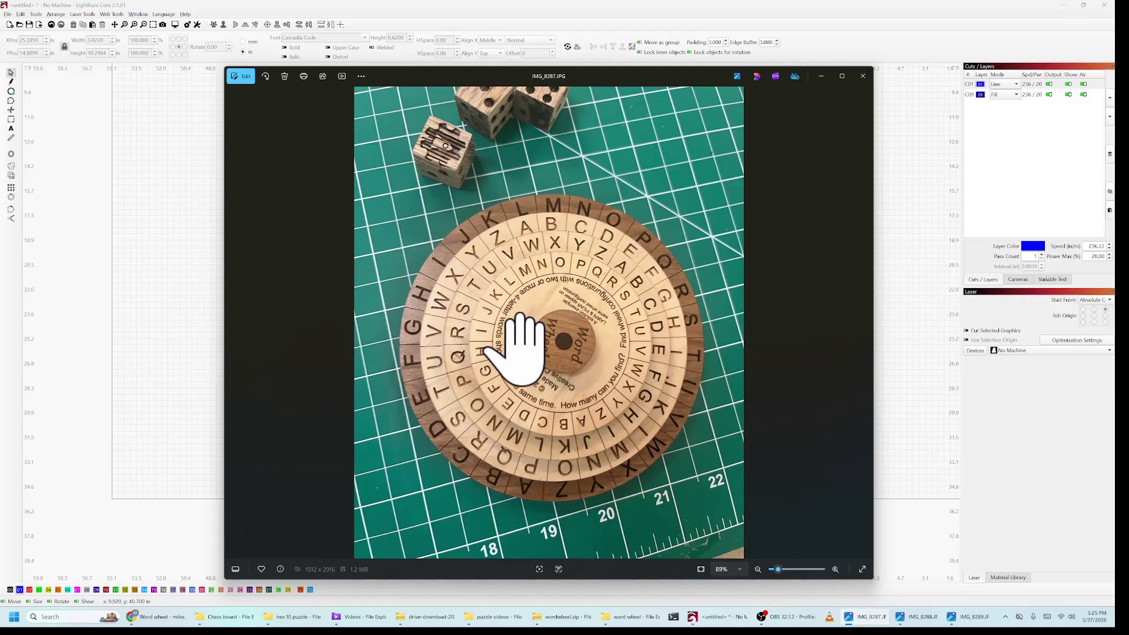
click(821, 76)
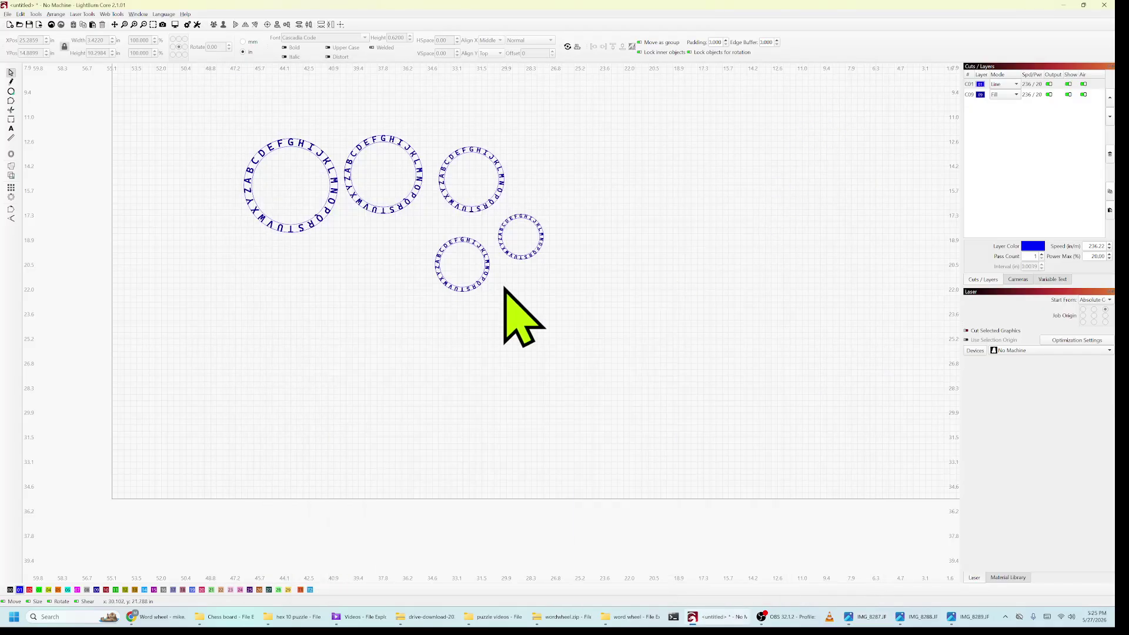
click(11, 92)
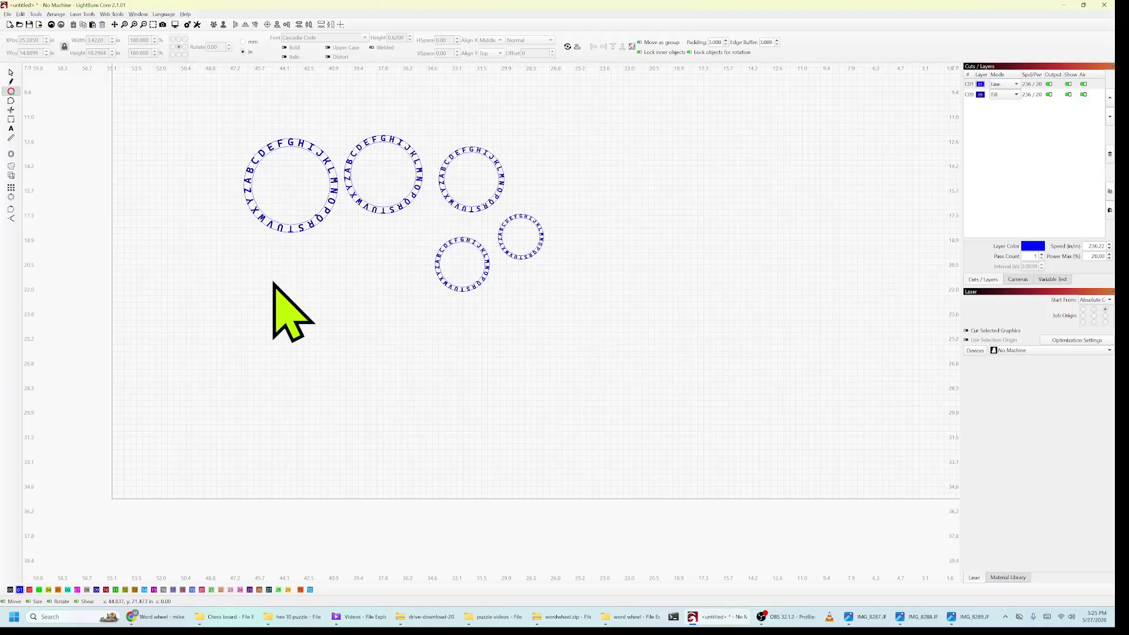
drag(275, 285, 296, 312)
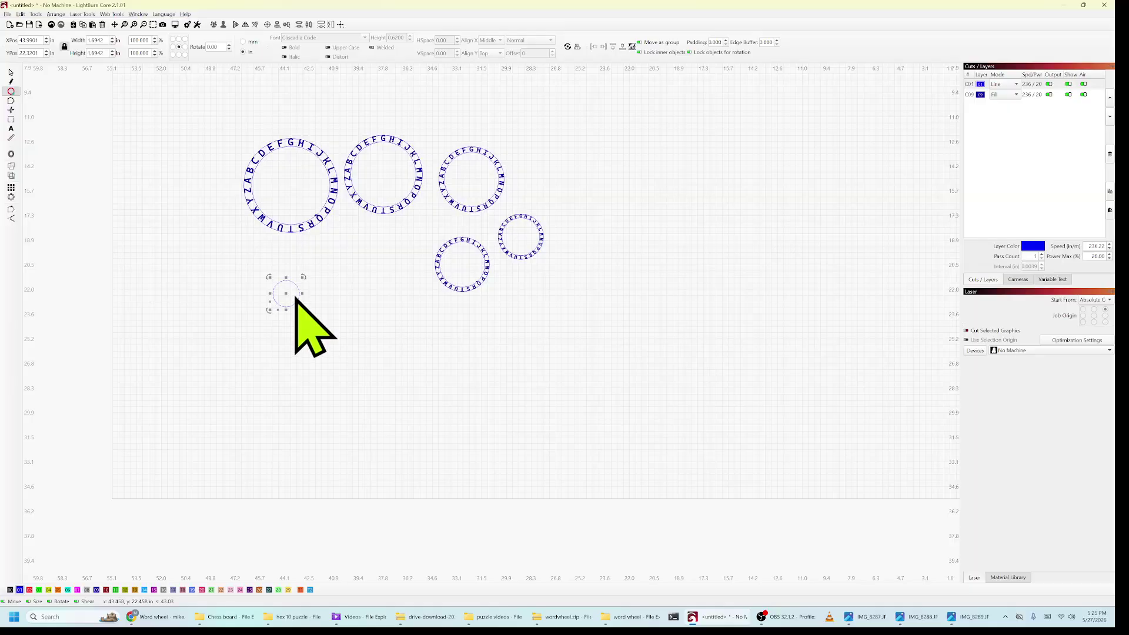
click(103, 40)
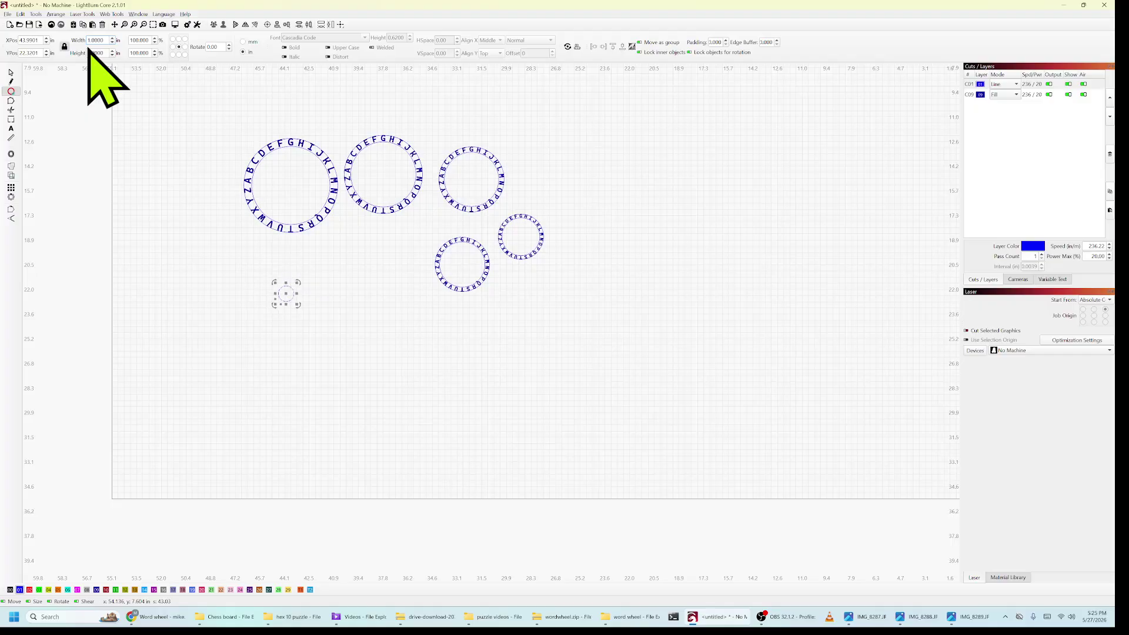
click(336, 368)
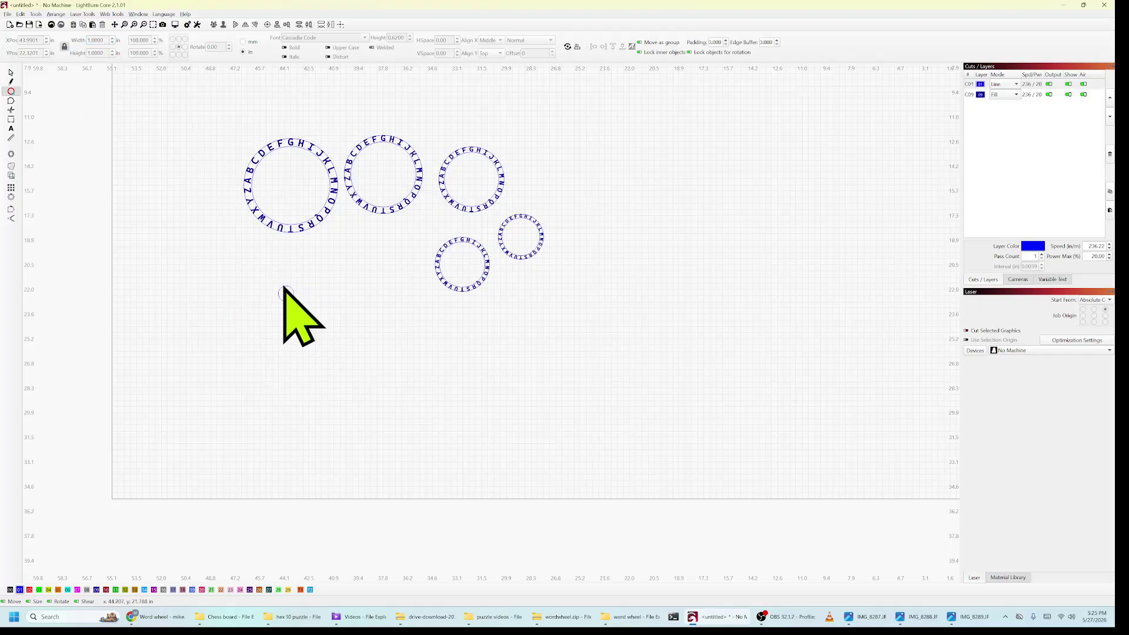
Look at the reference photo's centre knob again, and draw a 0.25 in circle beside the 1 in circle
click(864, 617)
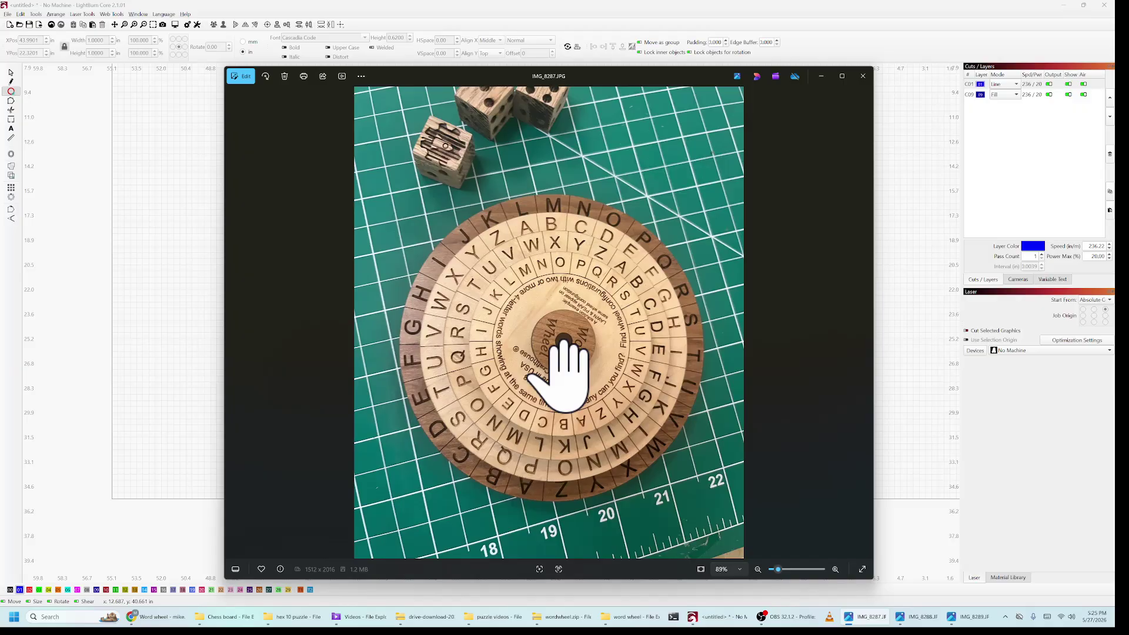
click(822, 76)
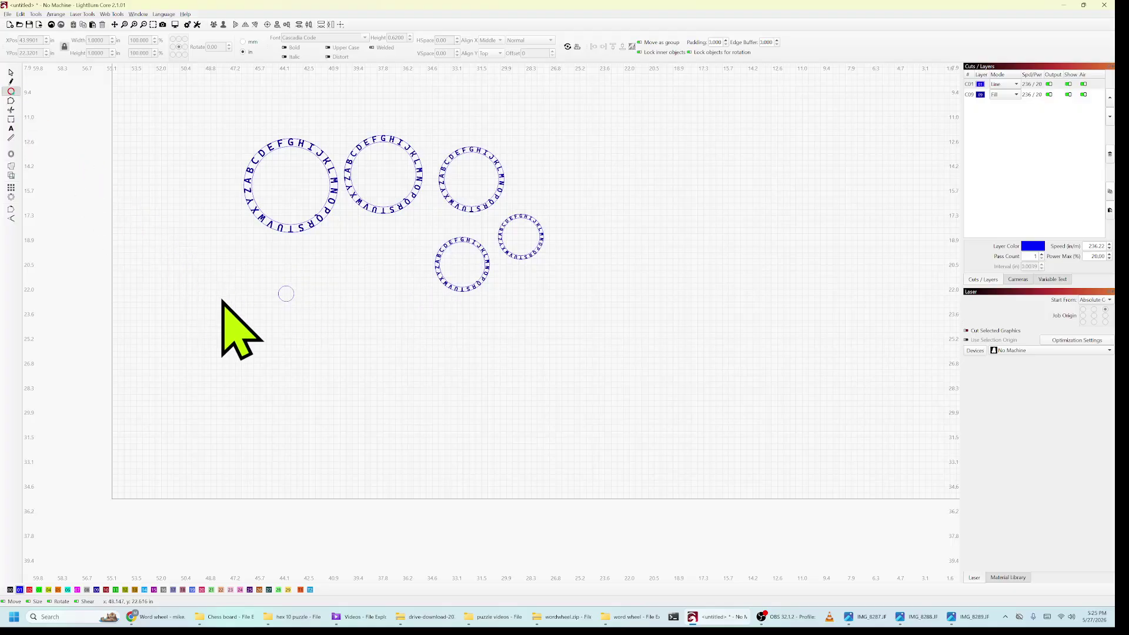
drag(221, 300, 247, 326)
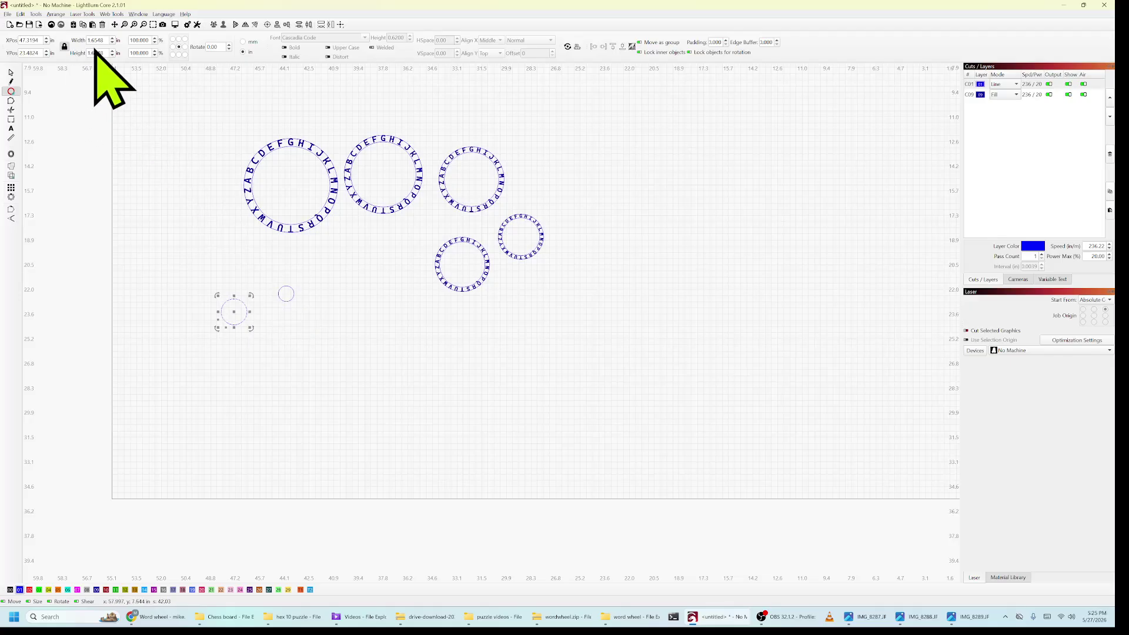
drag(106, 41, 58, 47)
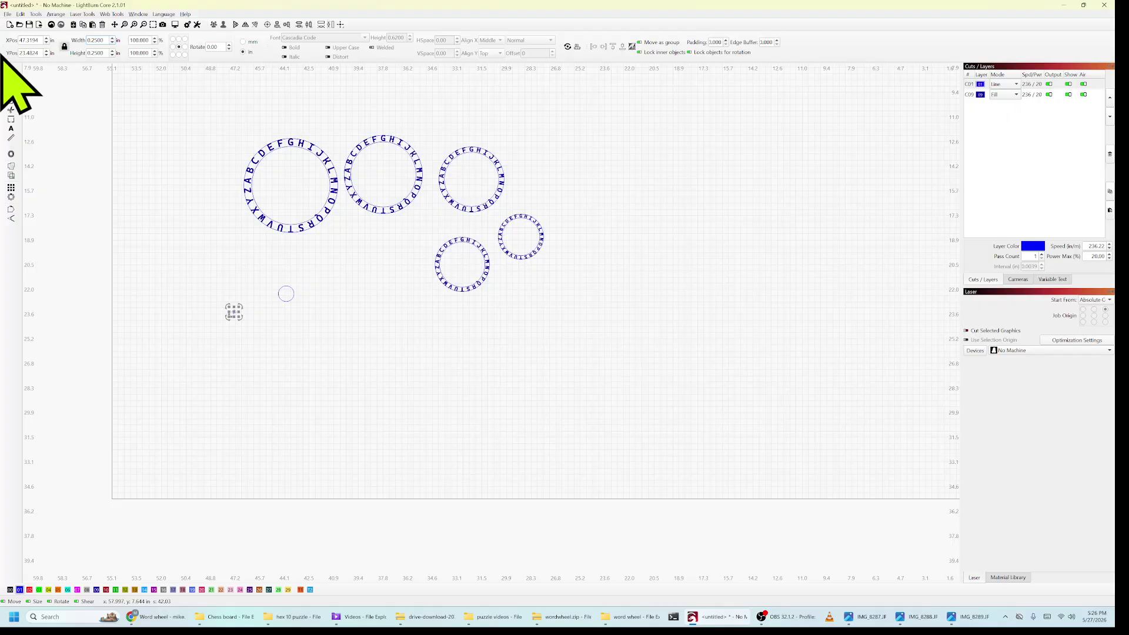
scroll(236, 328, up, 2)
scroll(236, 328, up, 1)
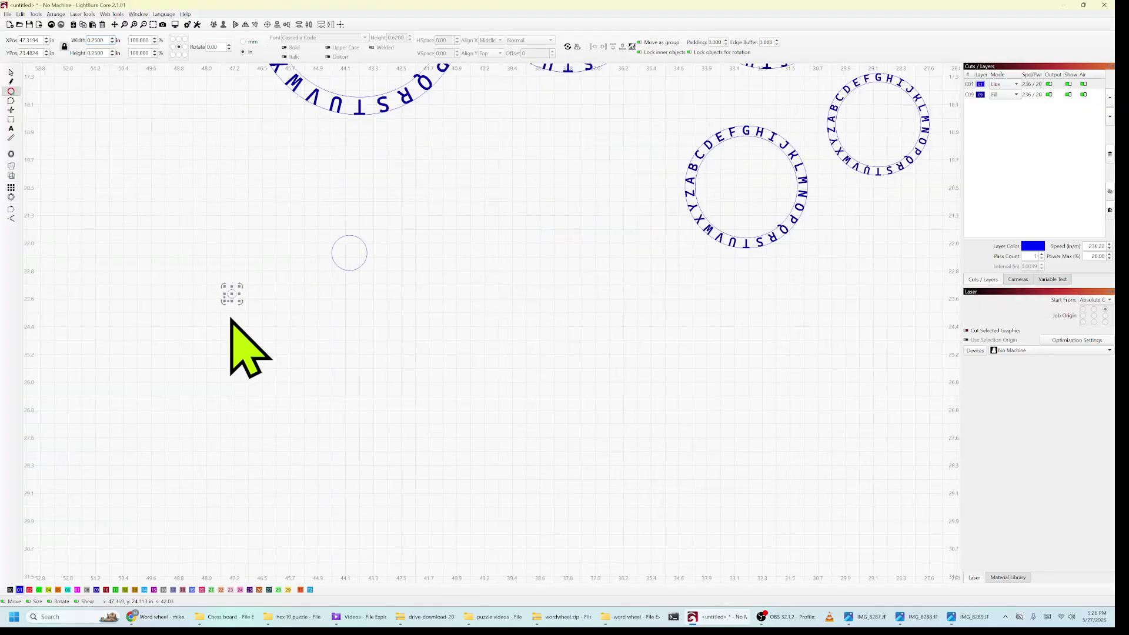
scroll(242, 315, down, 5)
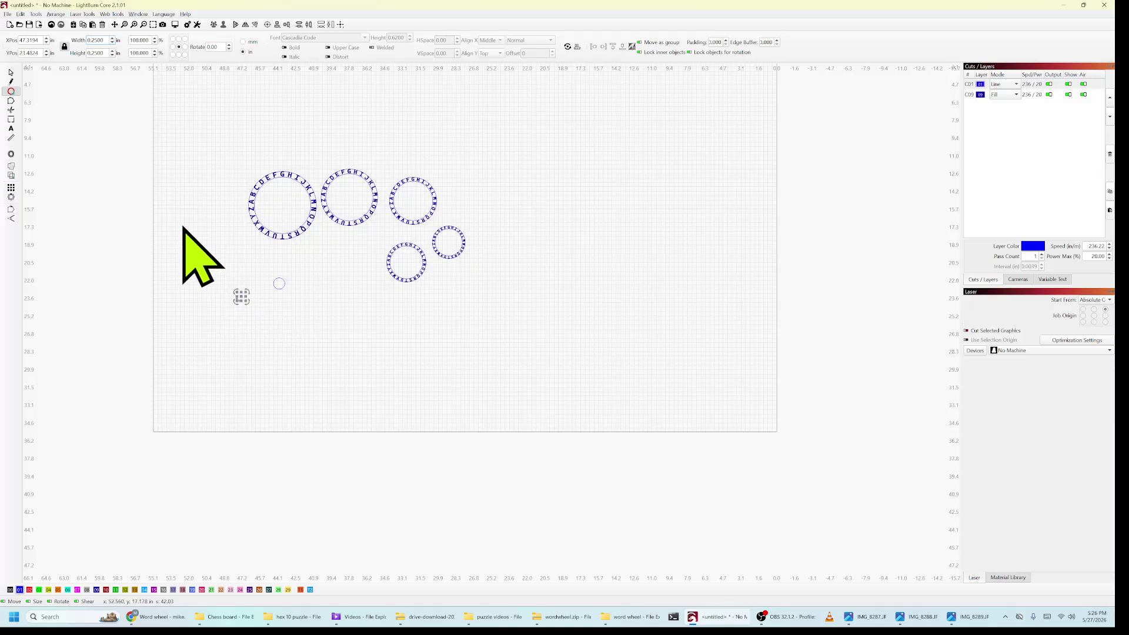
Assign the 0.25 in circle to the red line layer, and undo the extra ellipse drawn next to it
click(29, 590)
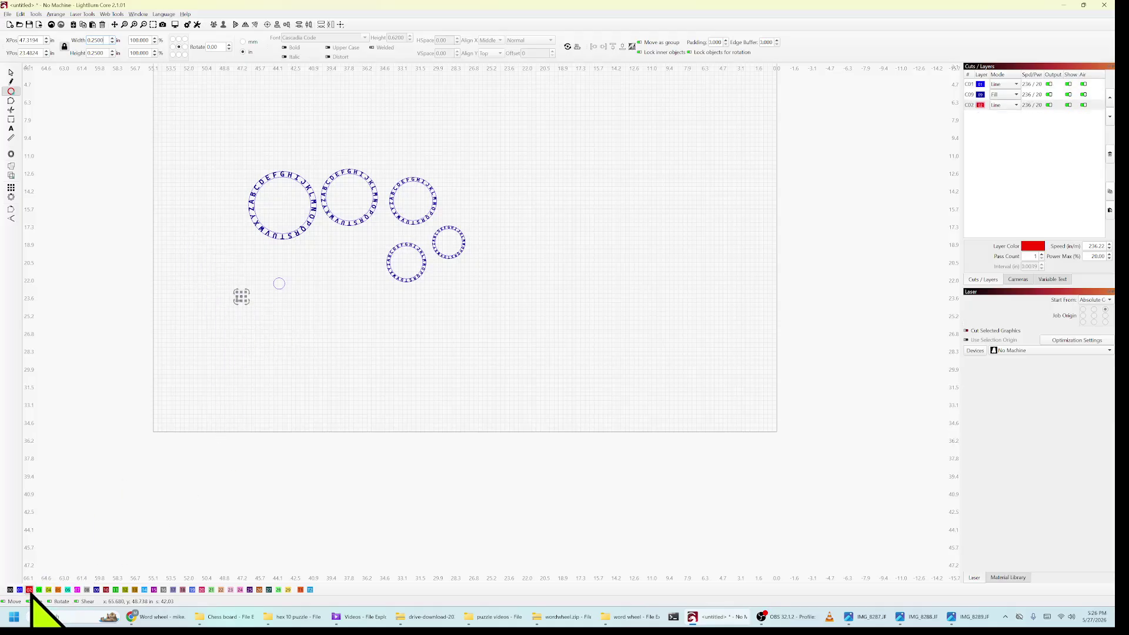
click(238, 343)
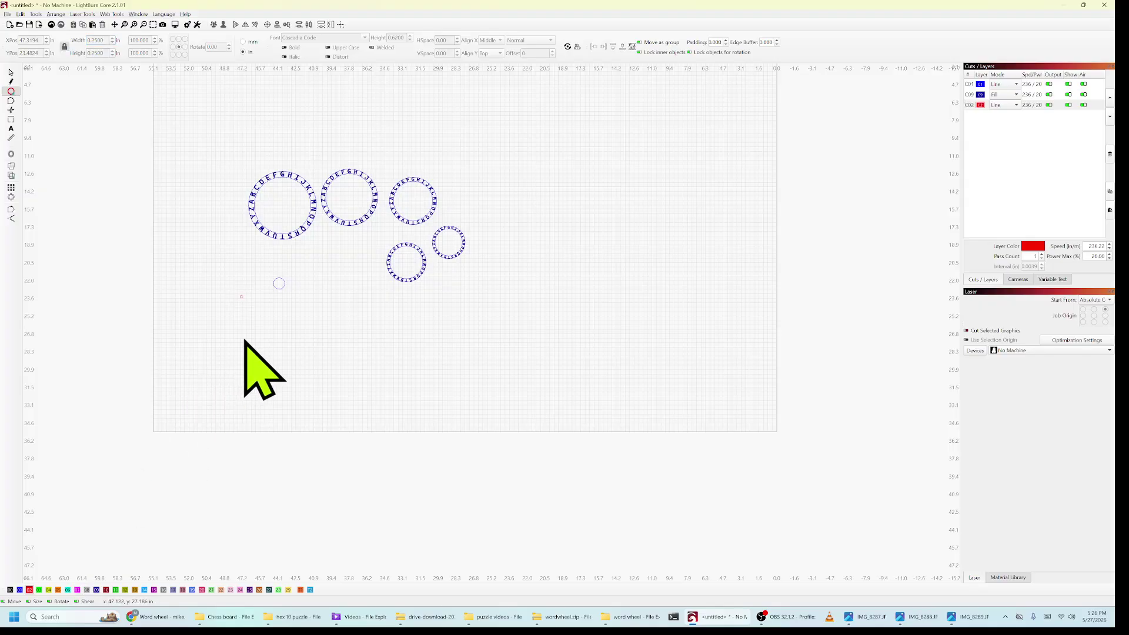
drag(226, 283, 211, 259)
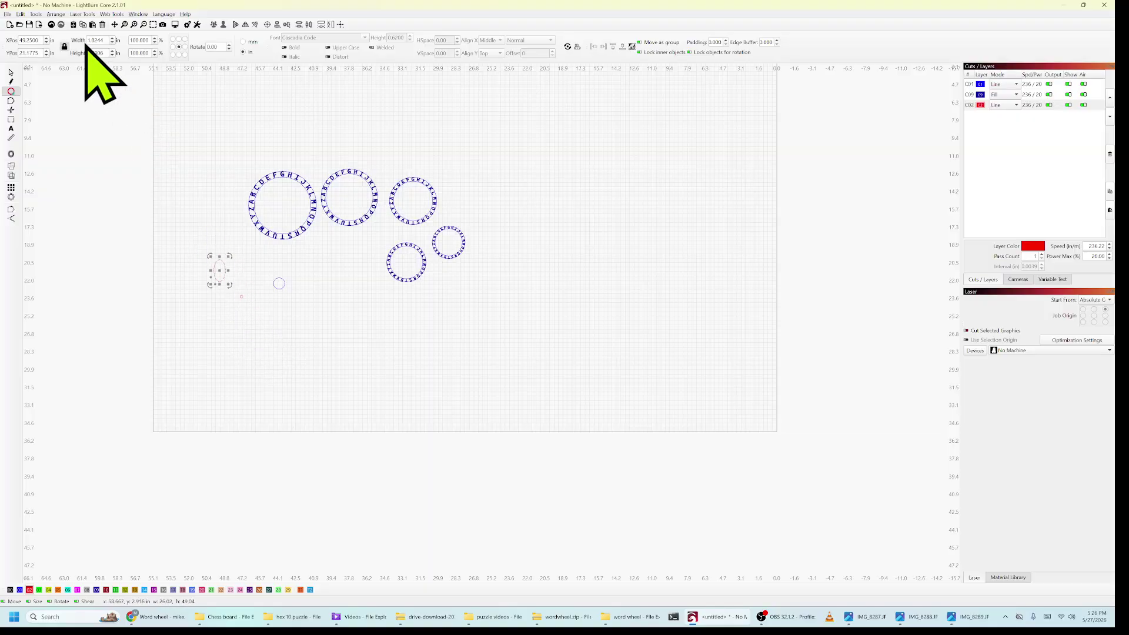
click(51, 25)
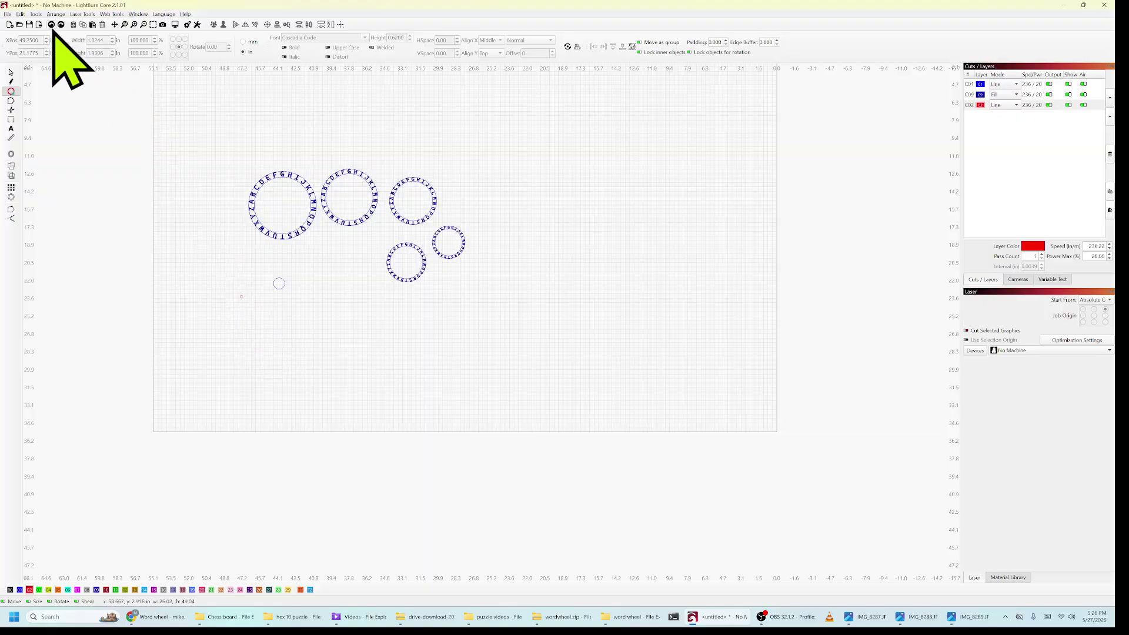
Select the 1 in and 0.25 in circles together and align them on a common centre
click(10, 73)
drag(223, 275, 260, 275)
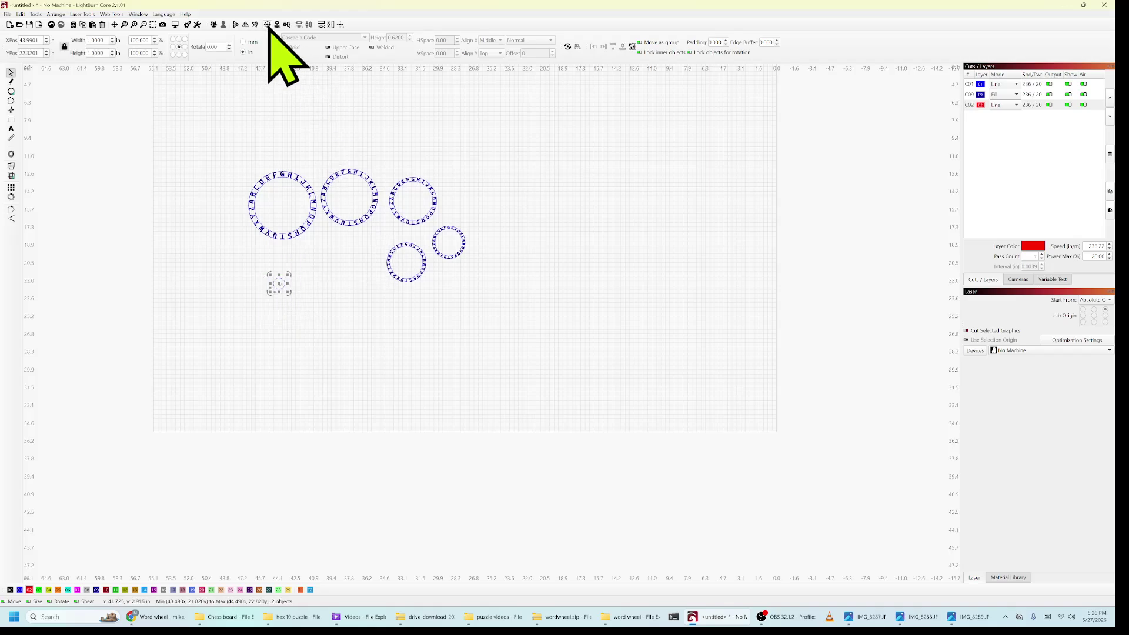
click(318, 290)
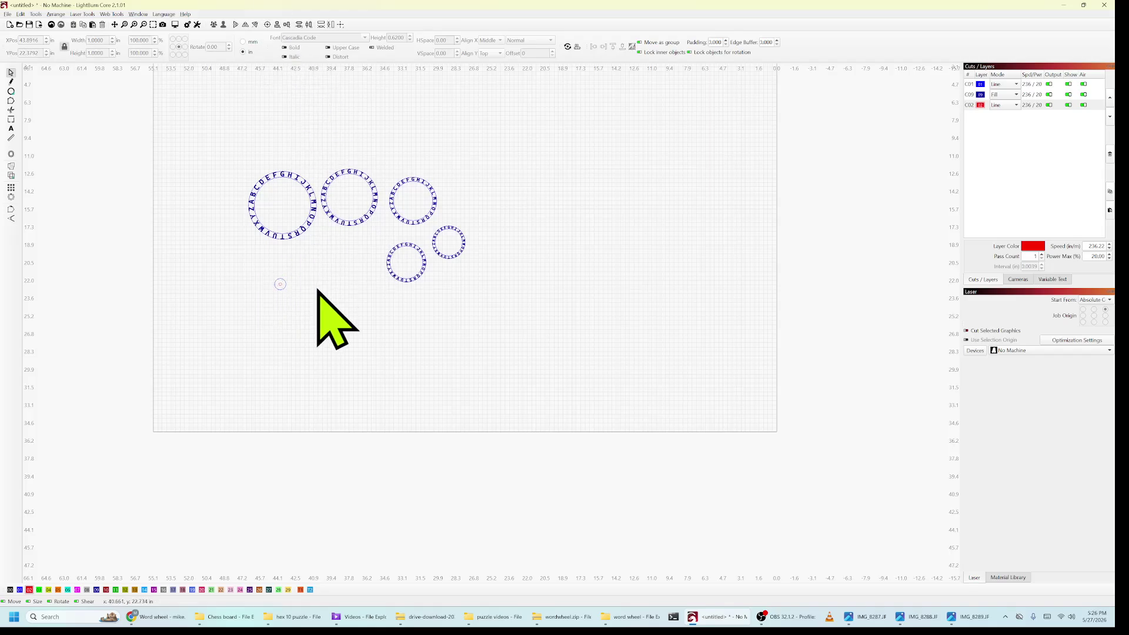
Copy the red 0.25 in circle and paste five copies in a row in the empty space below
click(279, 284)
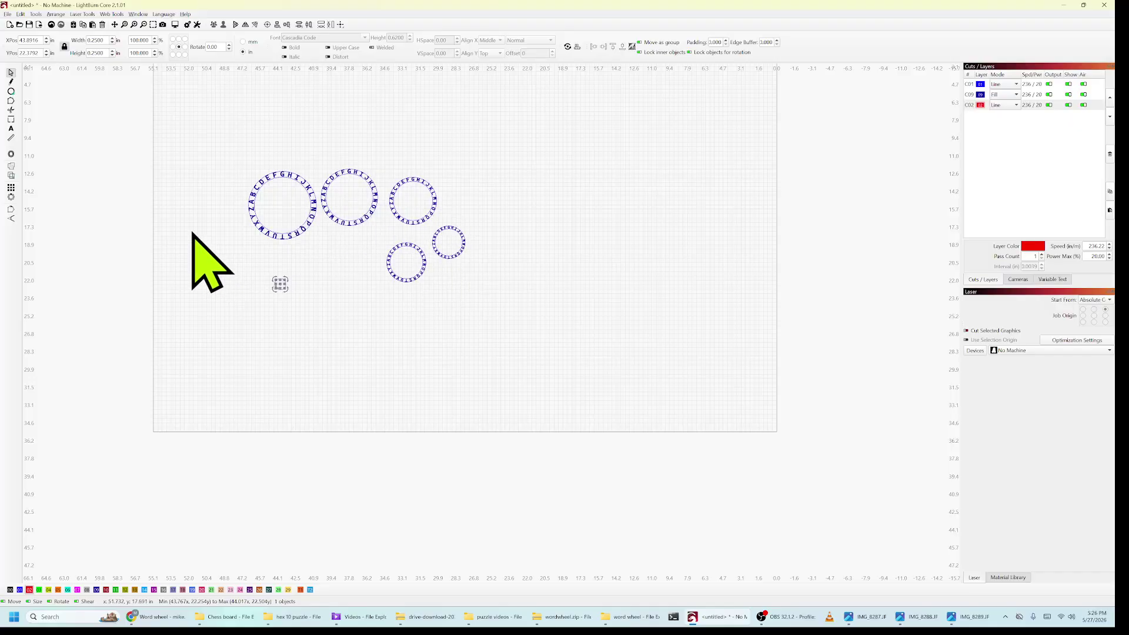
click(302, 313)
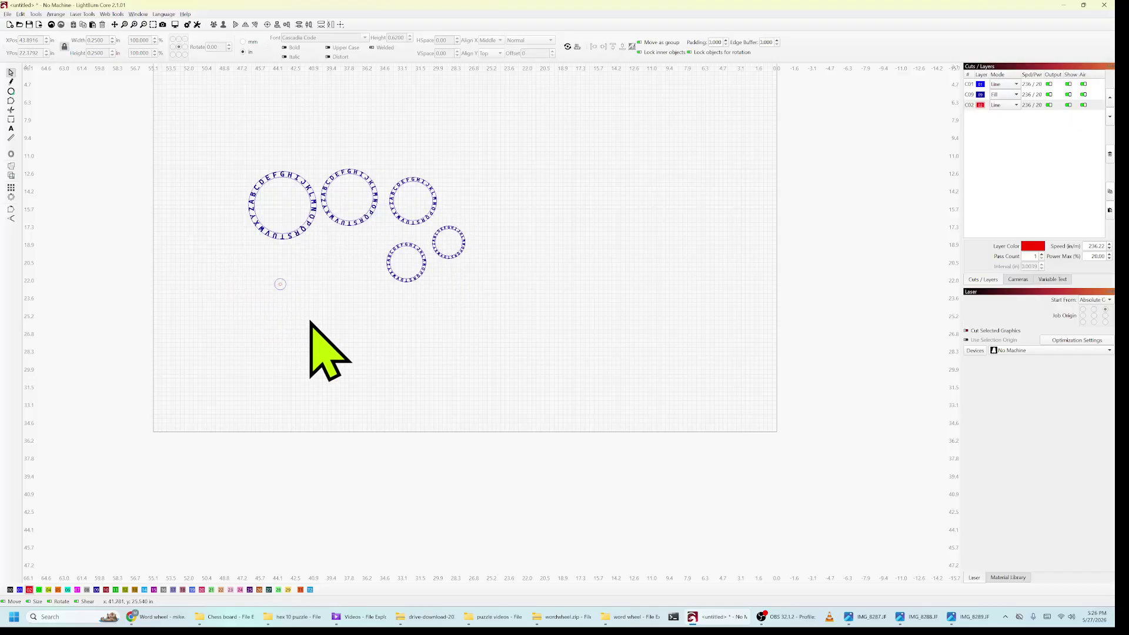
key(ctrl+v)
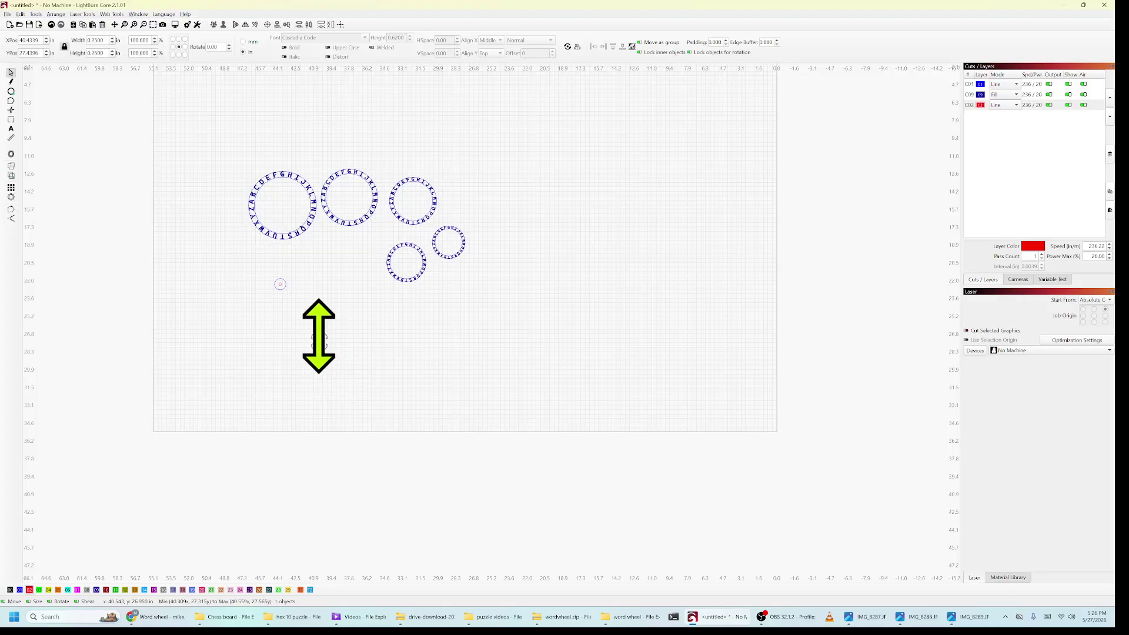
key(ctrl+v)
key(ctrl+v)
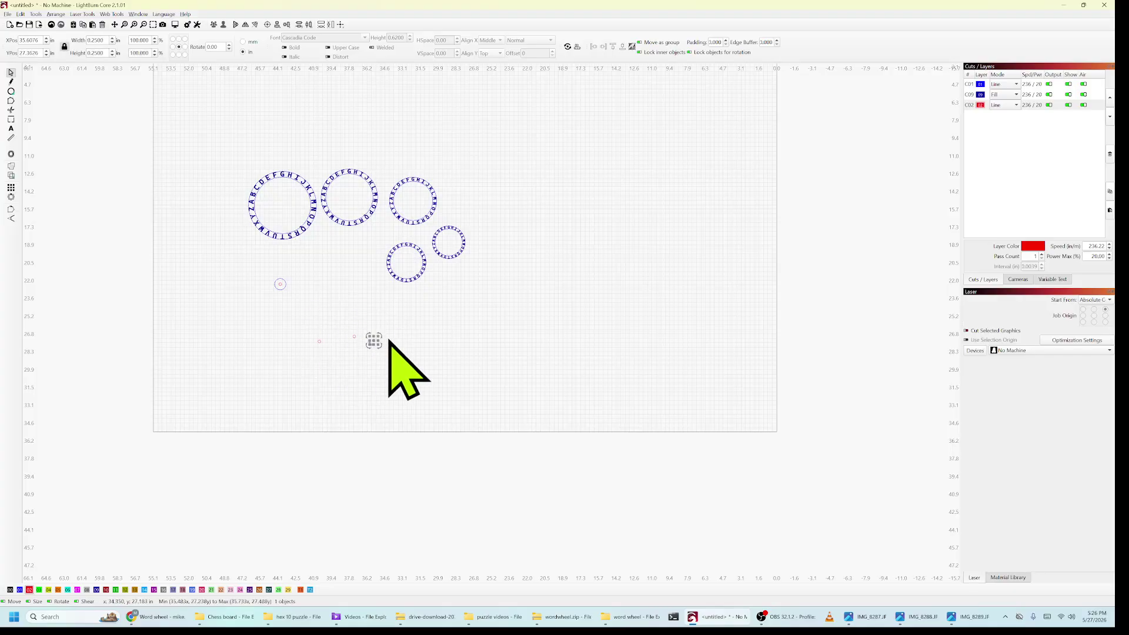
key(ctrl+v)
click(372, 332)
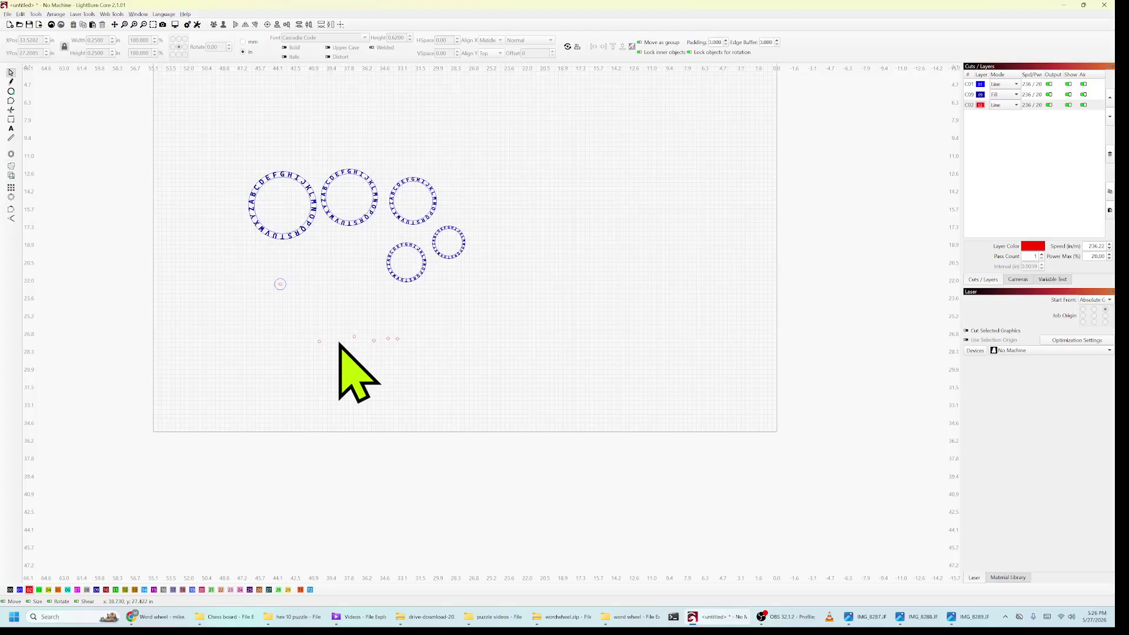
Group all parts of the 6 in wheel into one object, and do the same for the 5 in wheel
drag(301, 331, 329, 365)
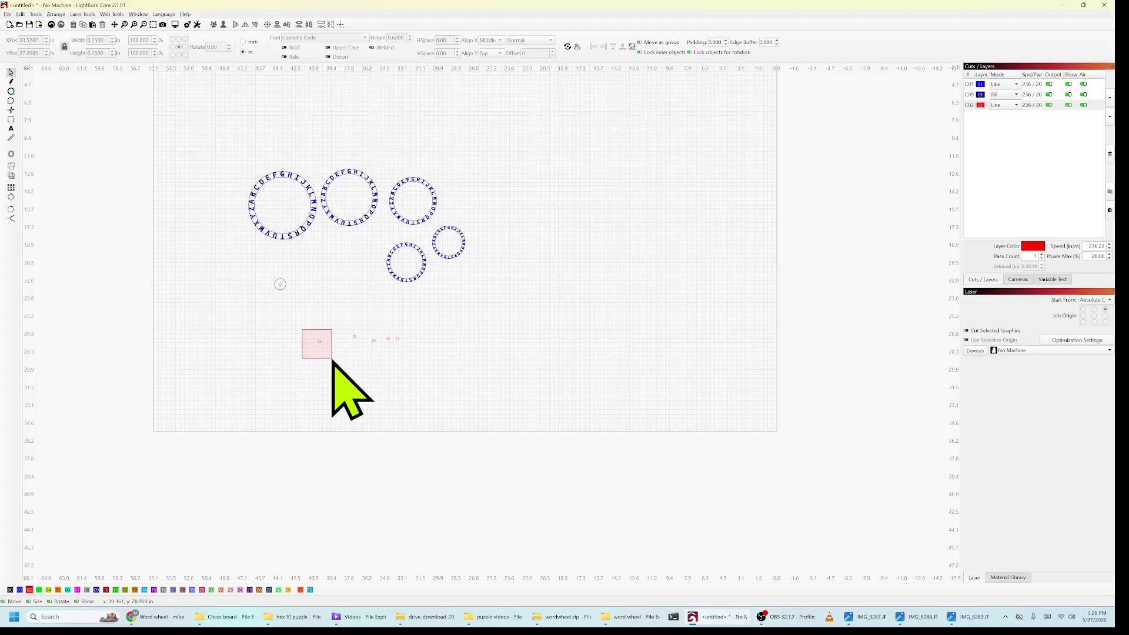
drag(233, 170, 316, 250)
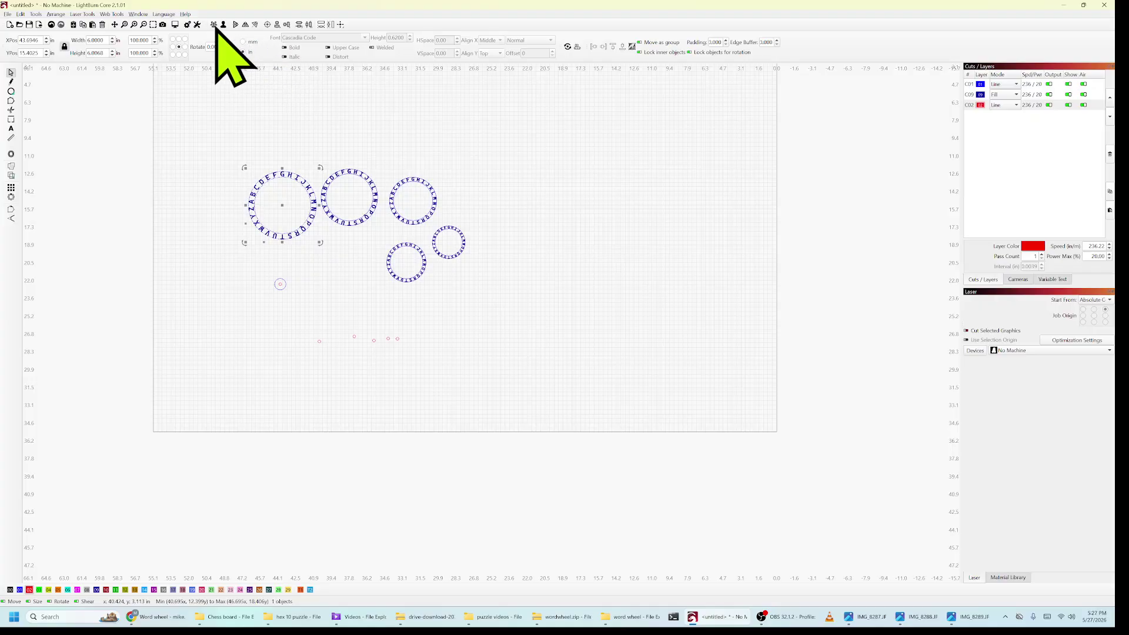
drag(316, 152, 387, 232)
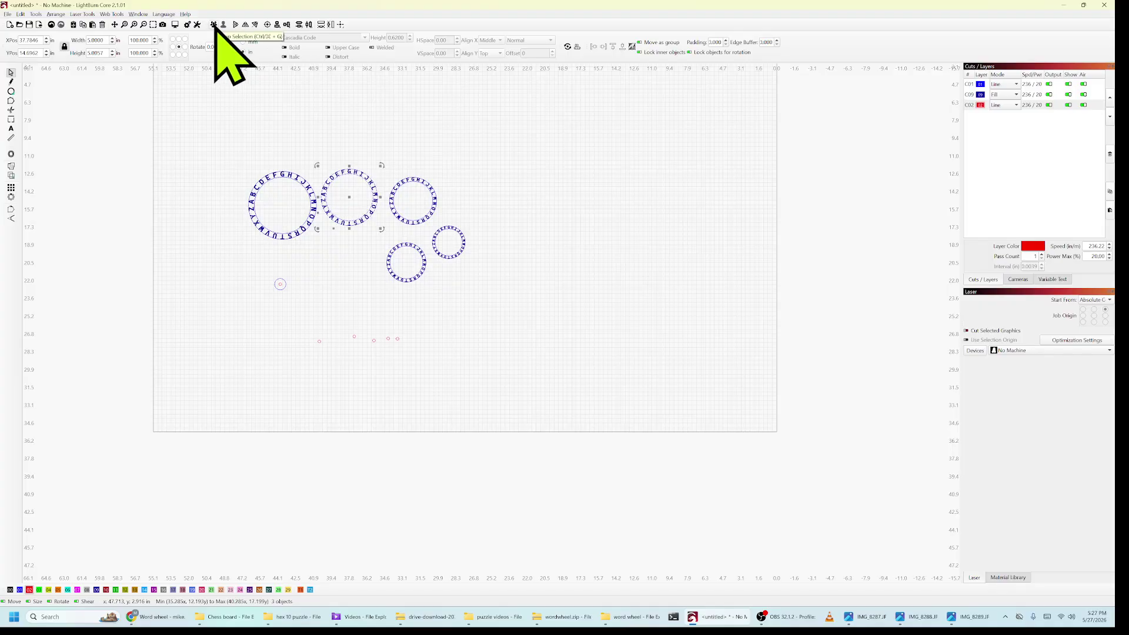
drag(217, 143, 319, 246)
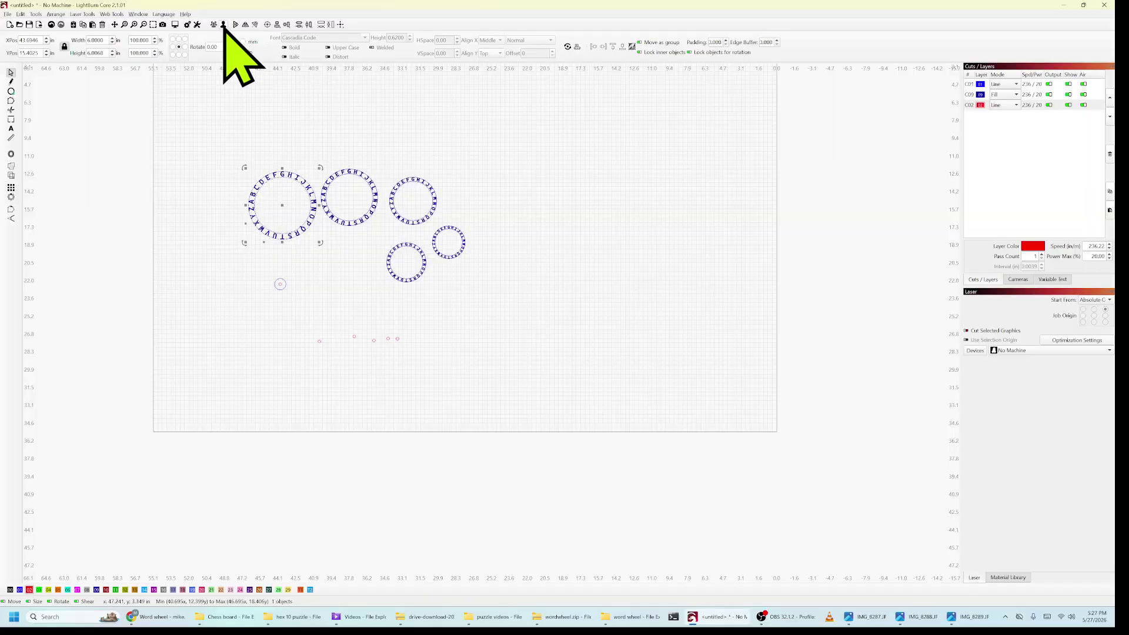
drag(313, 142, 388, 246)
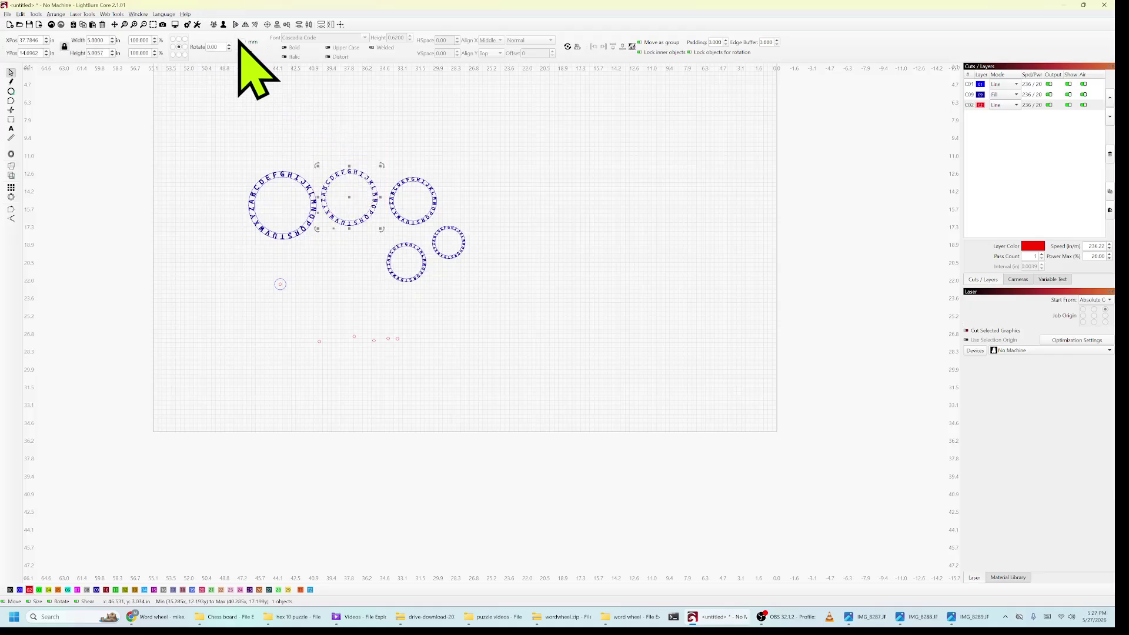
Group the parts of each of the three smaller wheels into one object, and group the 1 in knob with its hole
drag(379, 153, 445, 228)
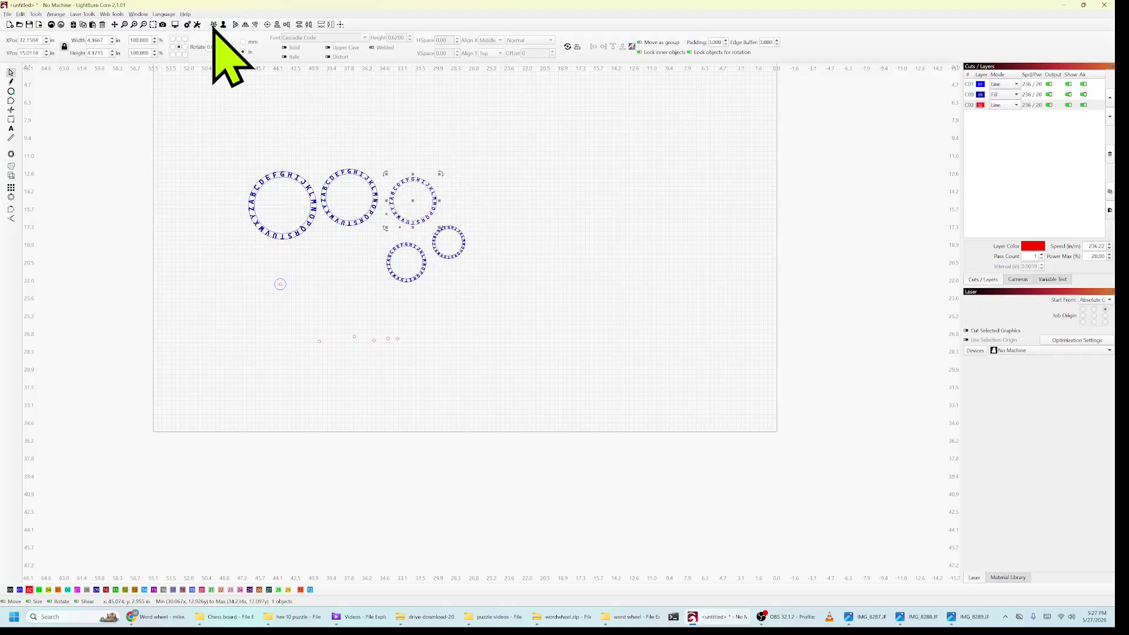
drag(468, 270, 433, 227)
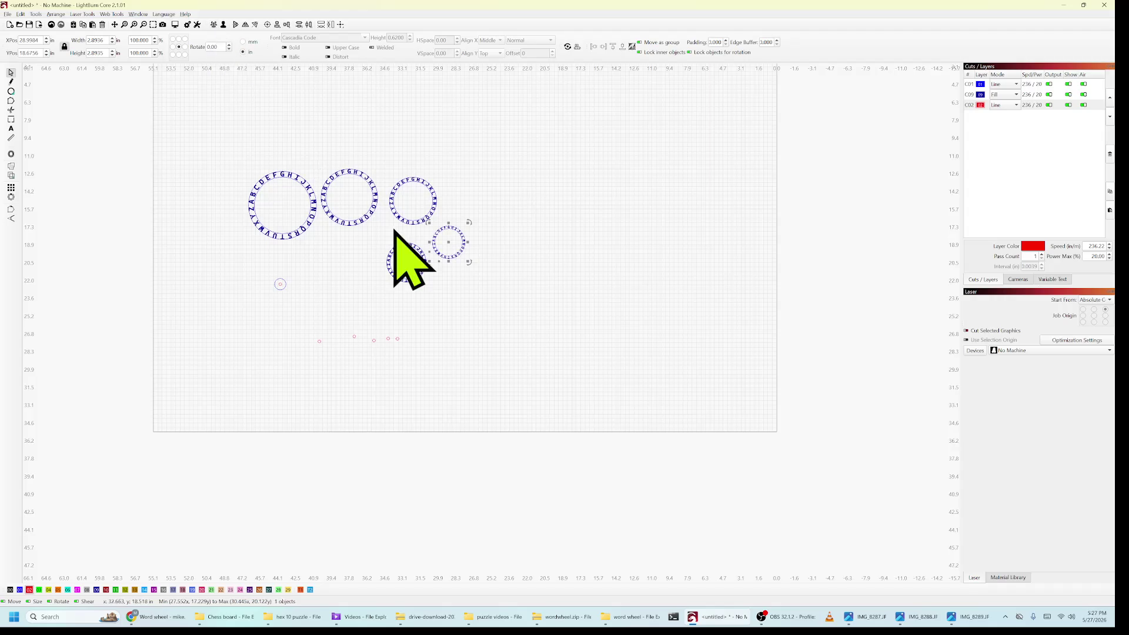
click(412, 287)
drag(412, 287, 381, 243)
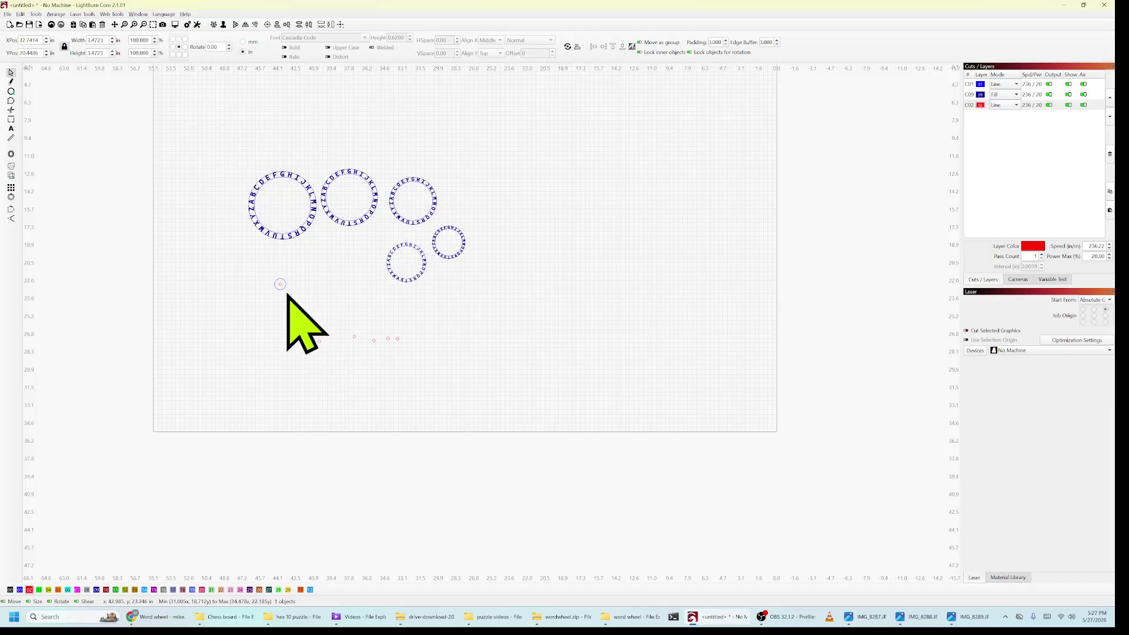
drag(288, 297, 227, 272)
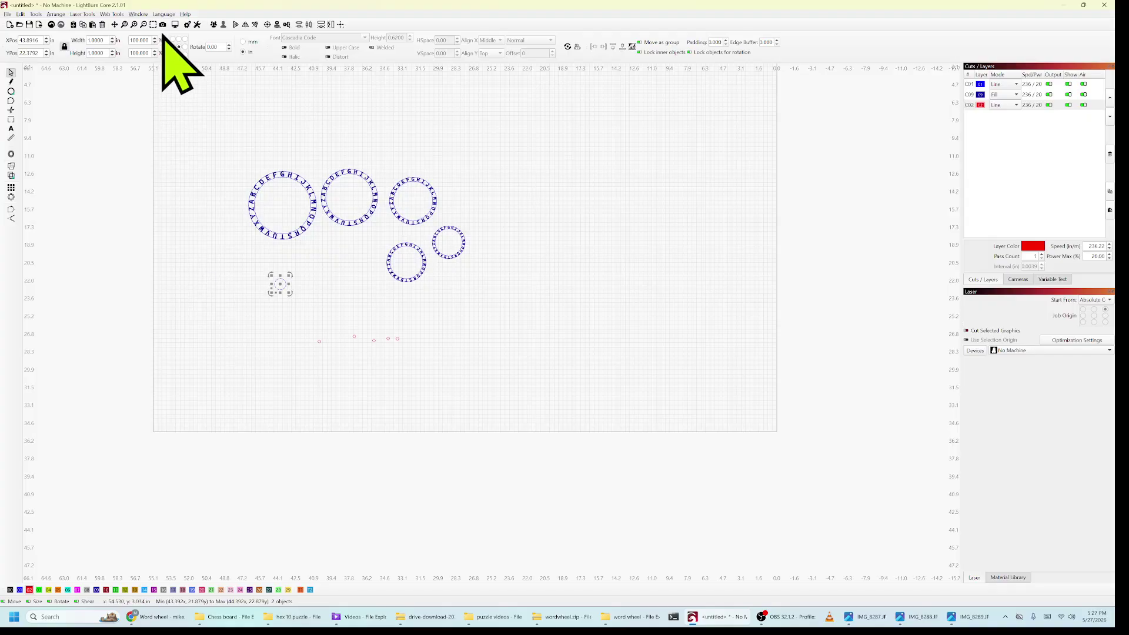
click(304, 285)
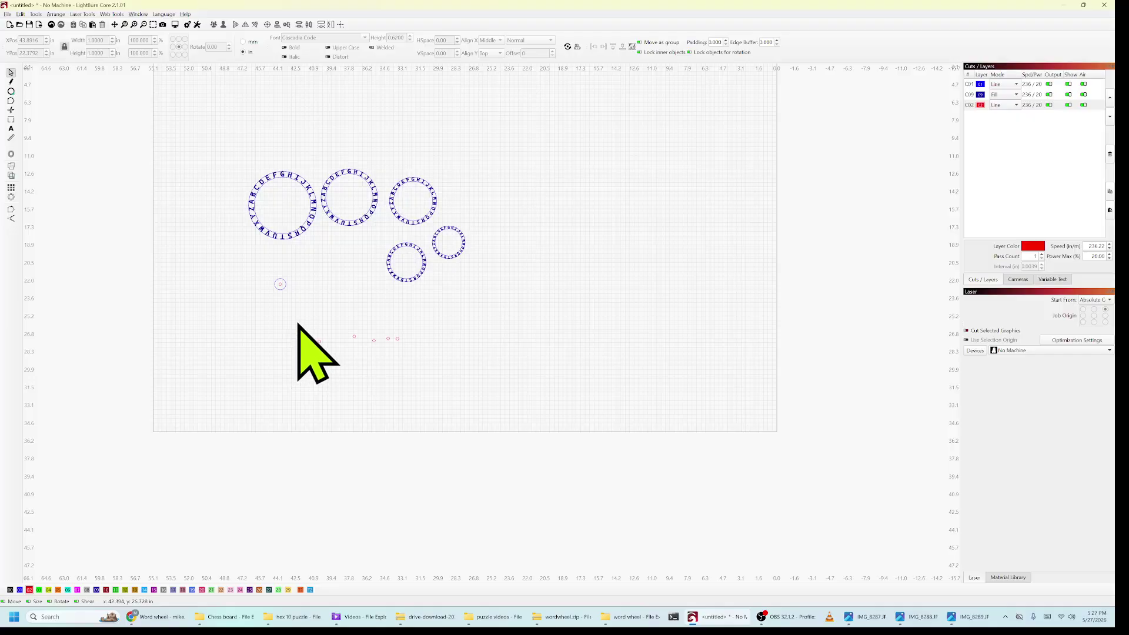
Move the five loose red 0.25 in circles into the middle of the five letter wheels, one in each
drag(297, 323, 280, 206)
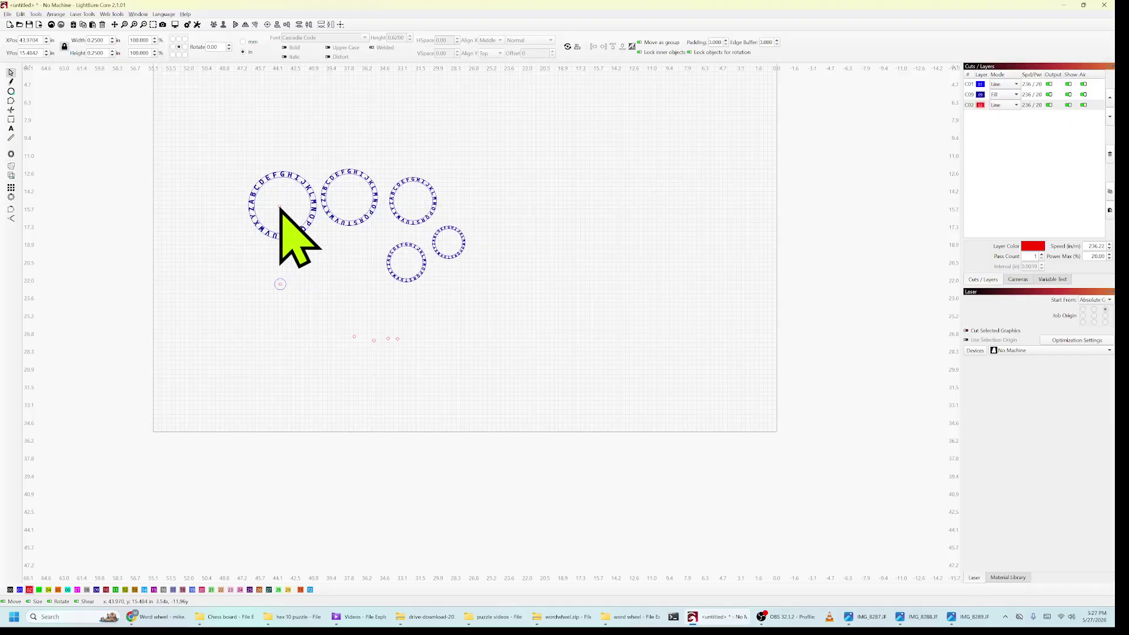
click(354, 336)
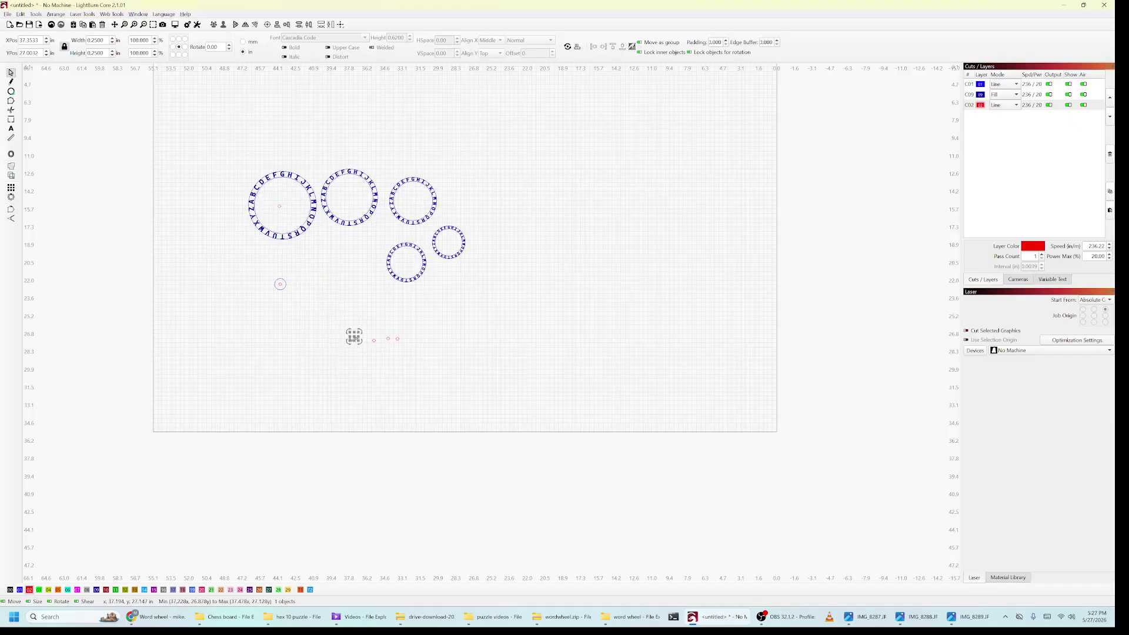
drag(354, 337, 349, 197)
drag(357, 317, 410, 201)
click(388, 339)
drag(391, 339, 404, 260)
click(395, 334)
drag(395, 334, 449, 244)
Align the red hole and the 6 in wheel on a common centre, and group them into one object
drag(229, 145, 319, 262)
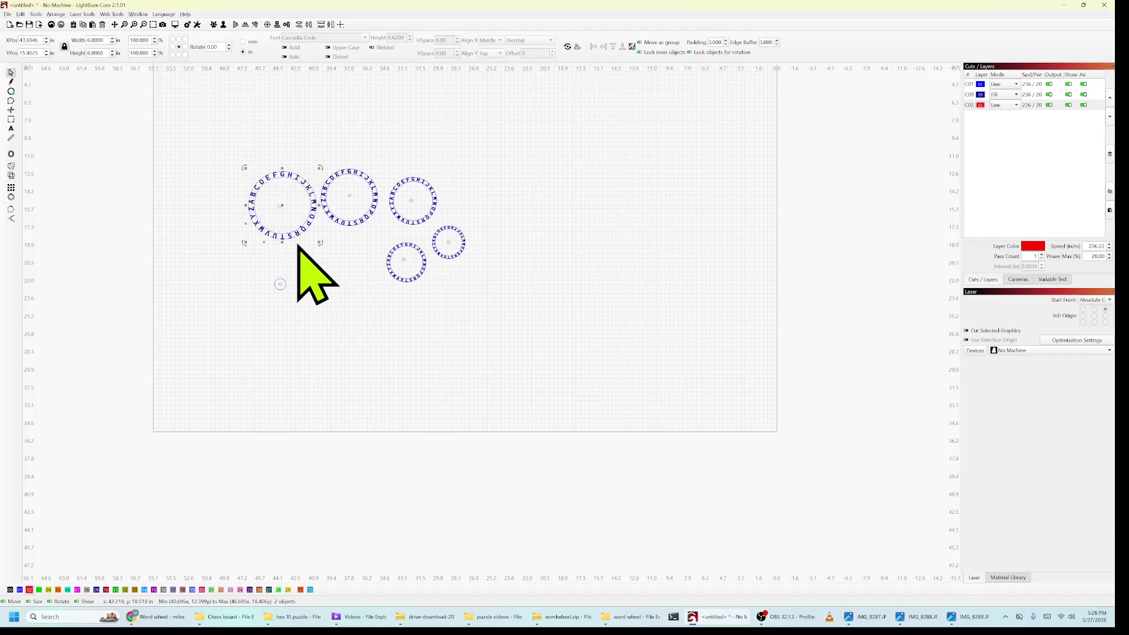
click(267, 26)
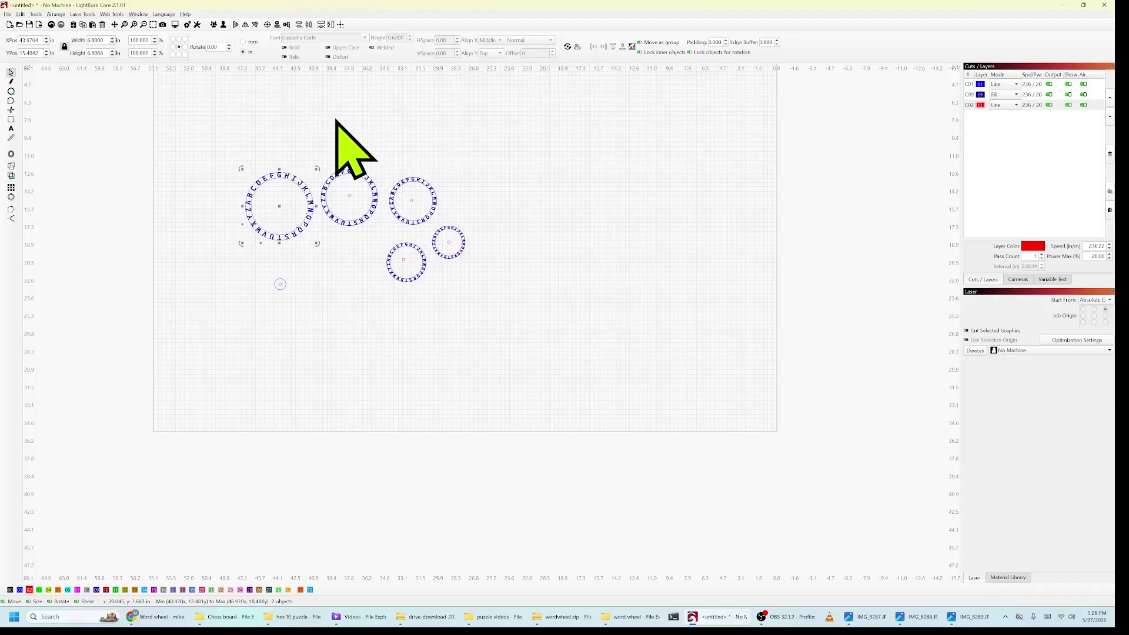
click(320, 140)
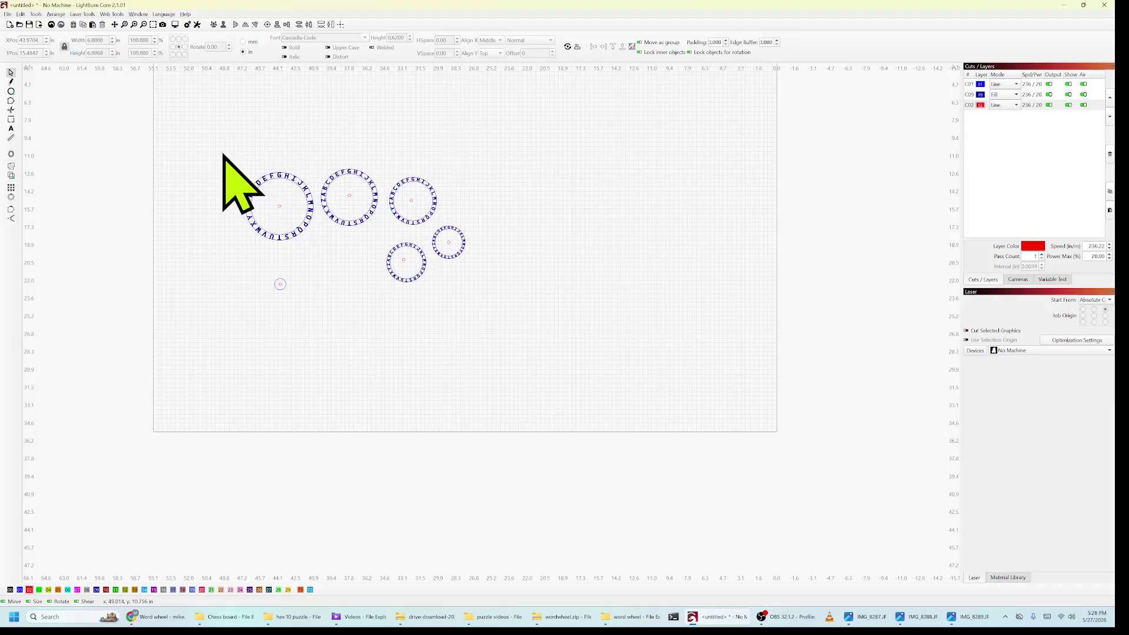
drag(224, 157, 302, 247)
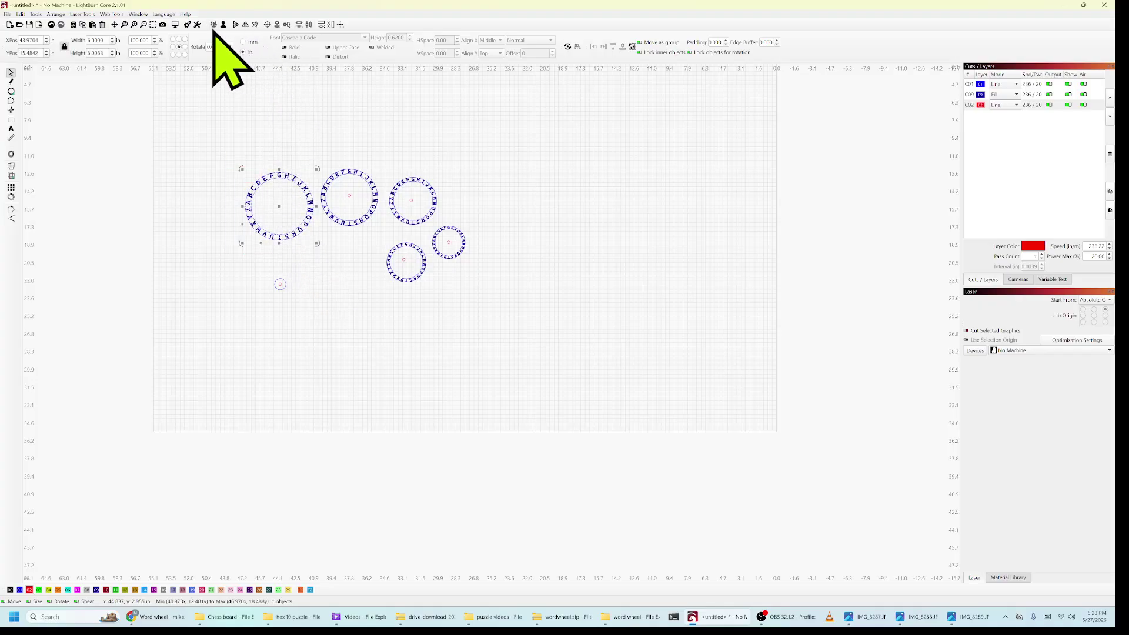
Centre the red hole in the 5 in wheel and group the two, and do the same for the 4.17 in wheel
drag(314, 141, 379, 227)
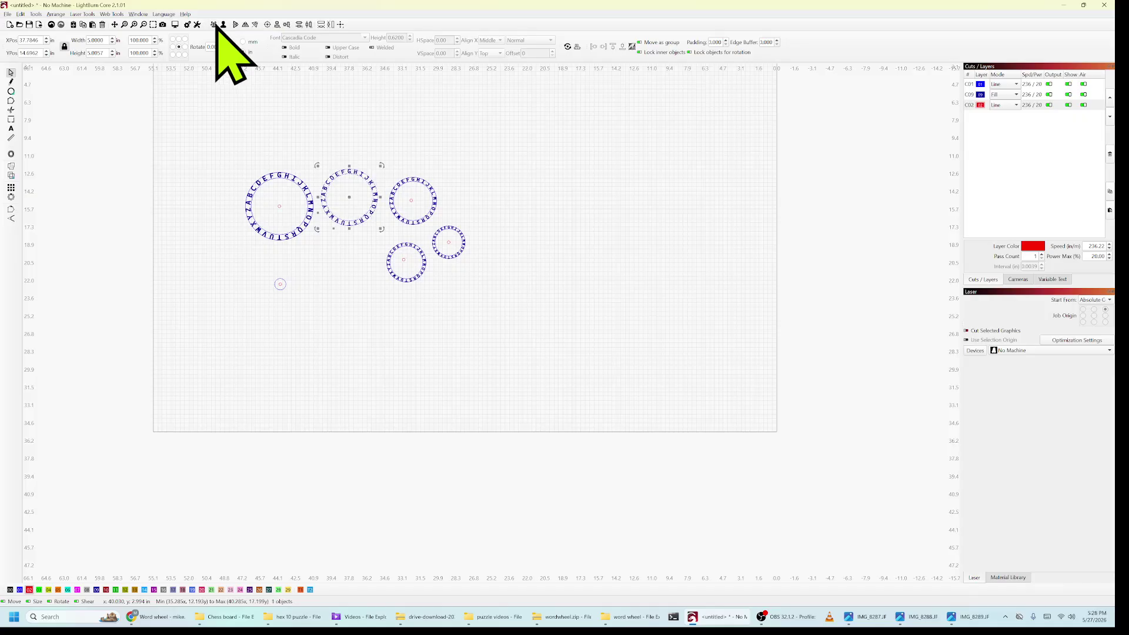
drag(386, 160, 442, 228)
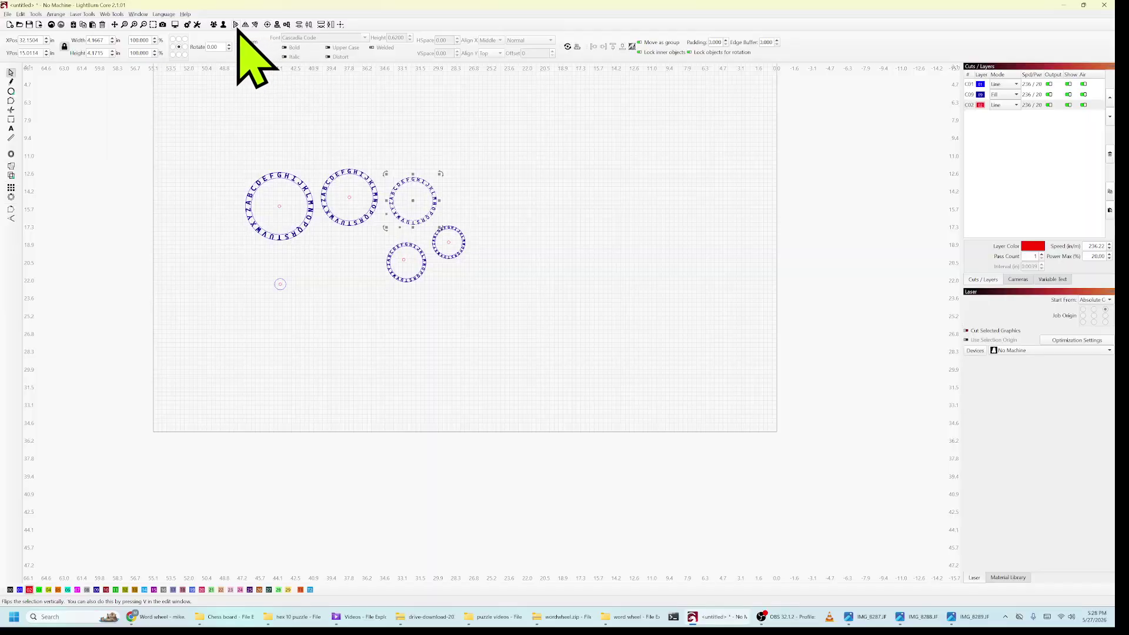
click(468, 260)
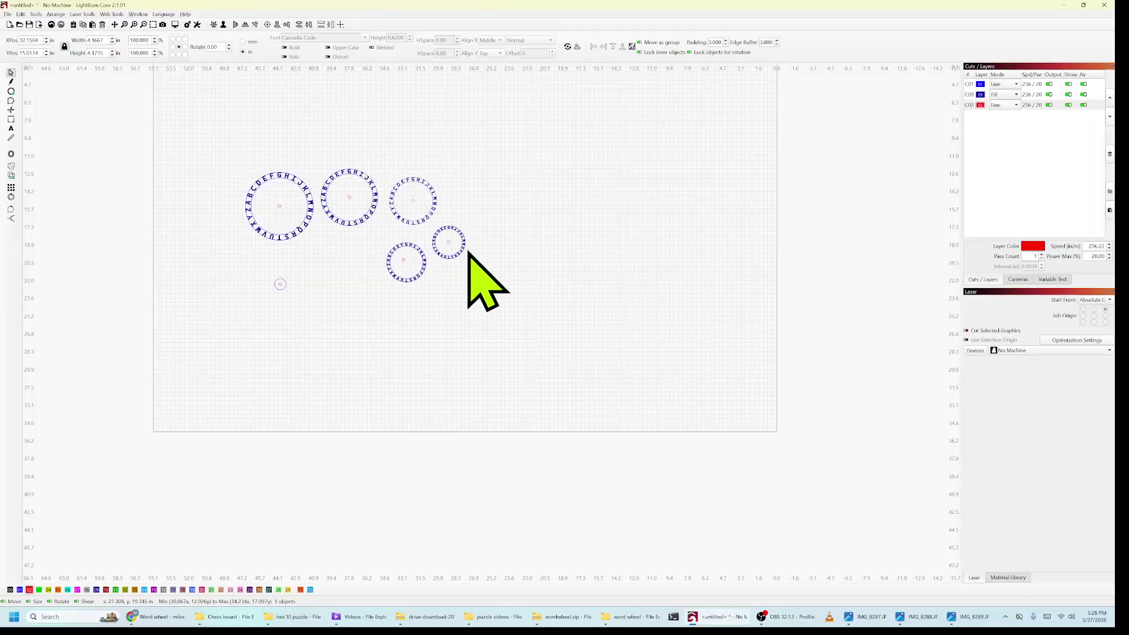
Centre the red holes in the two smallest wheels and group each wheel with its hole
drag(468, 260, 432, 224)
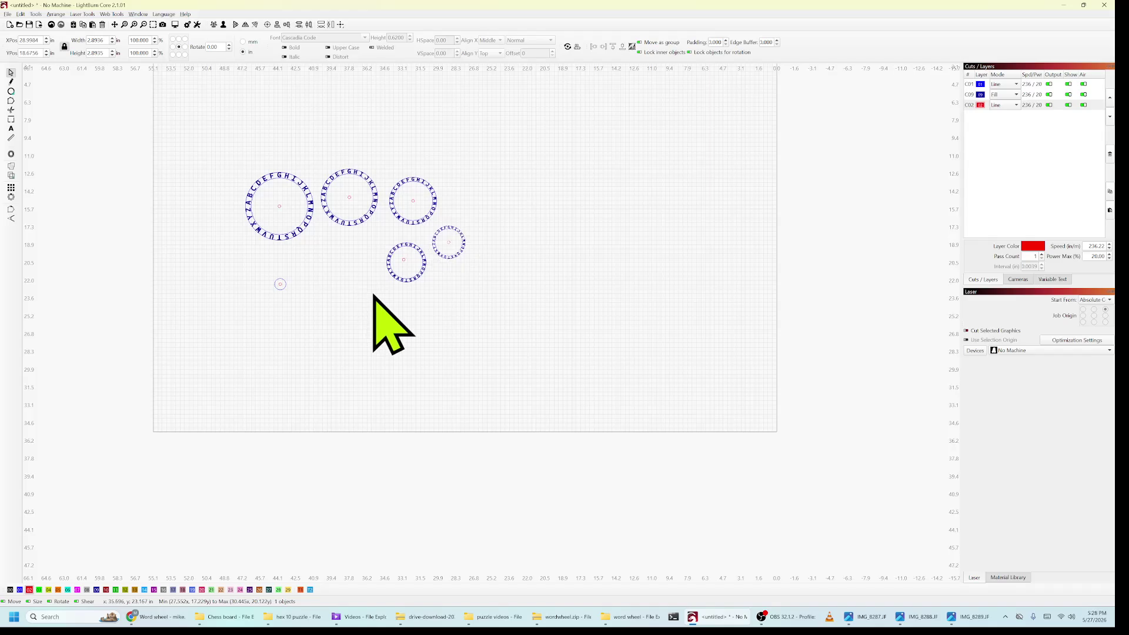
click(402, 296)
drag(424, 287, 373, 240)
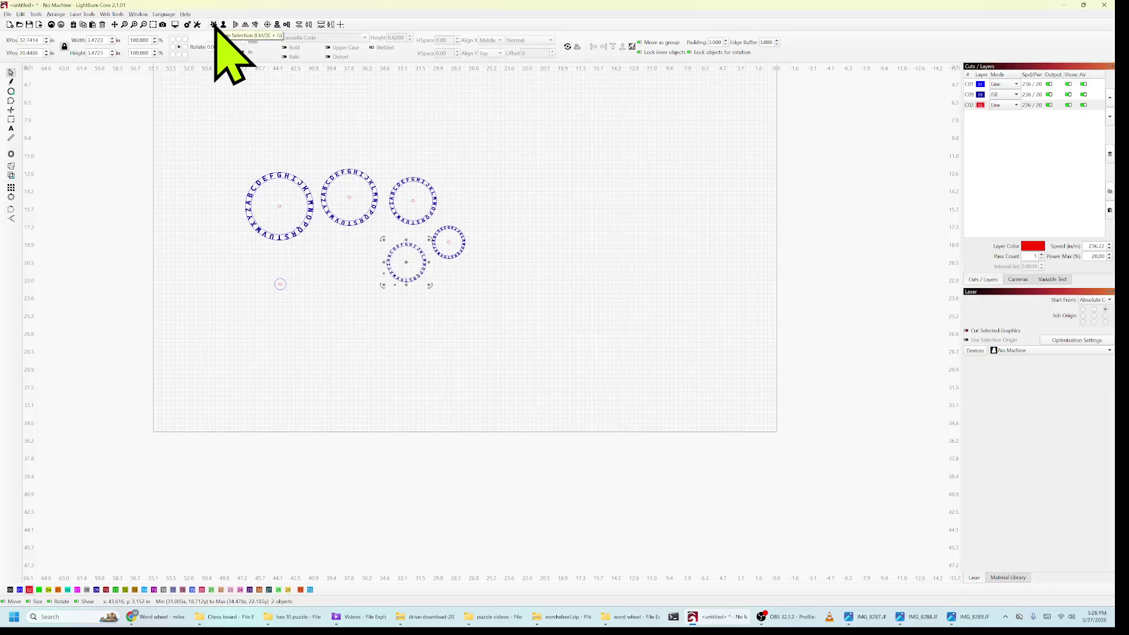
click(345, 270)
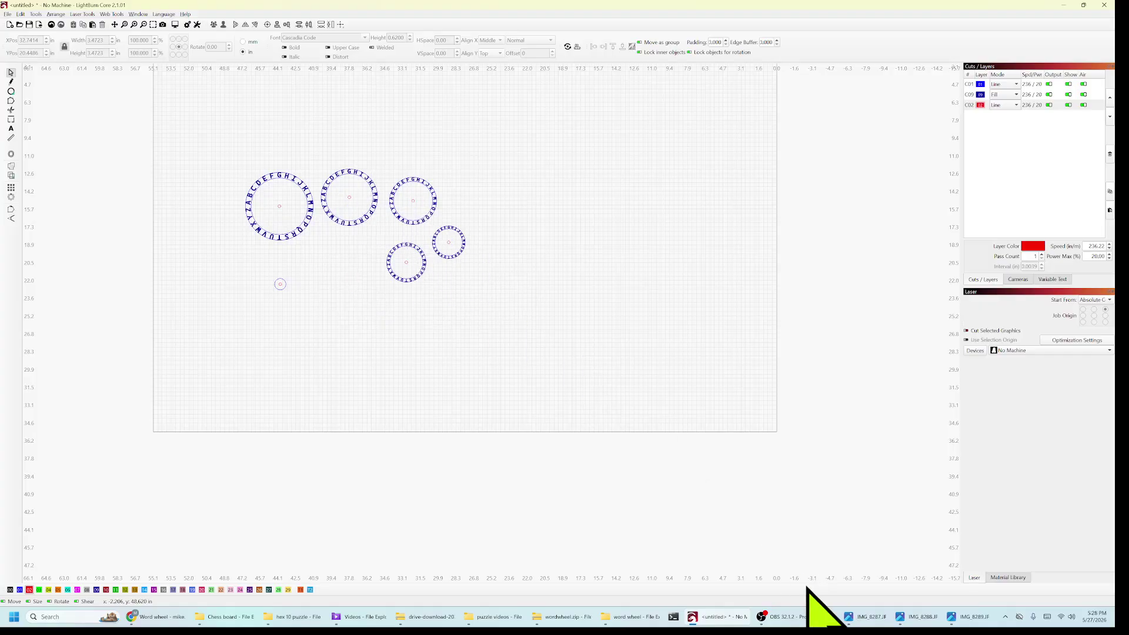
Examine the reference photo IMG_8287.JPG of the finished wooden word wheel, and return to the drawing
click(861, 620)
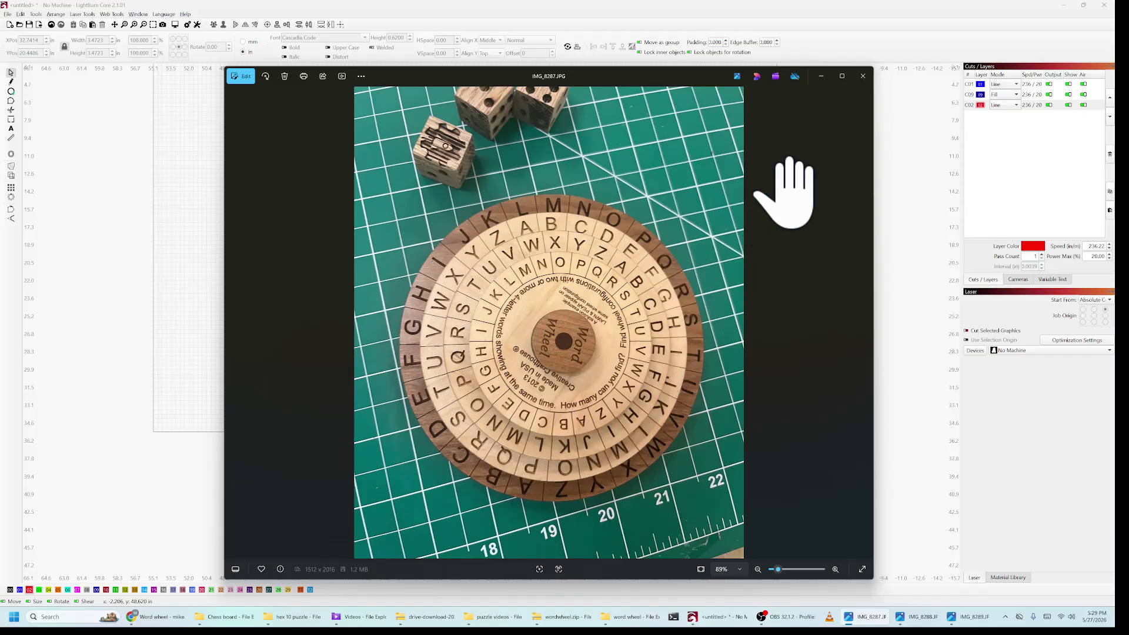
click(821, 77)
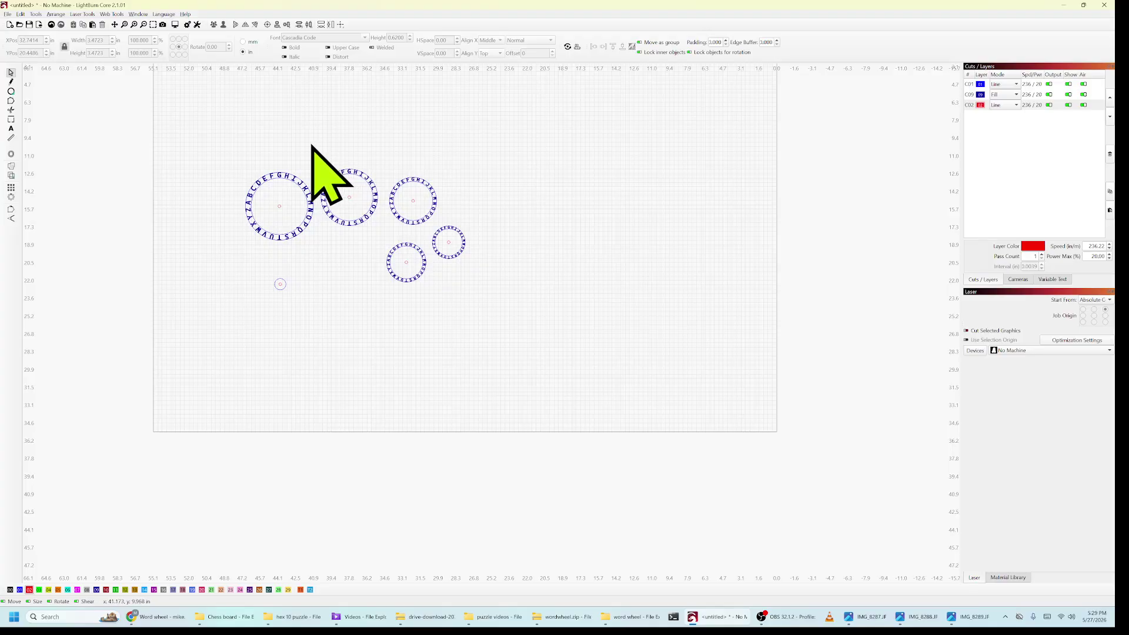
Move the 5 in wheel up beside the 6 in wheel, and place the 4.17 in wheel just below it
drag(311, 145, 390, 248)
drag(348, 201, 343, 186)
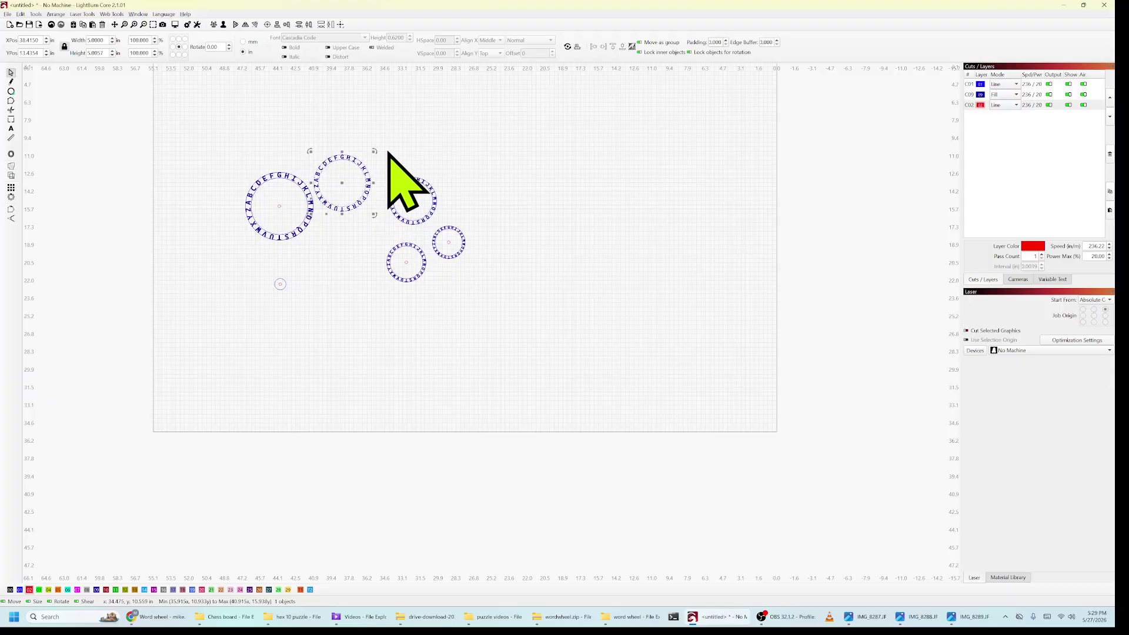
drag(388, 152, 384, 223)
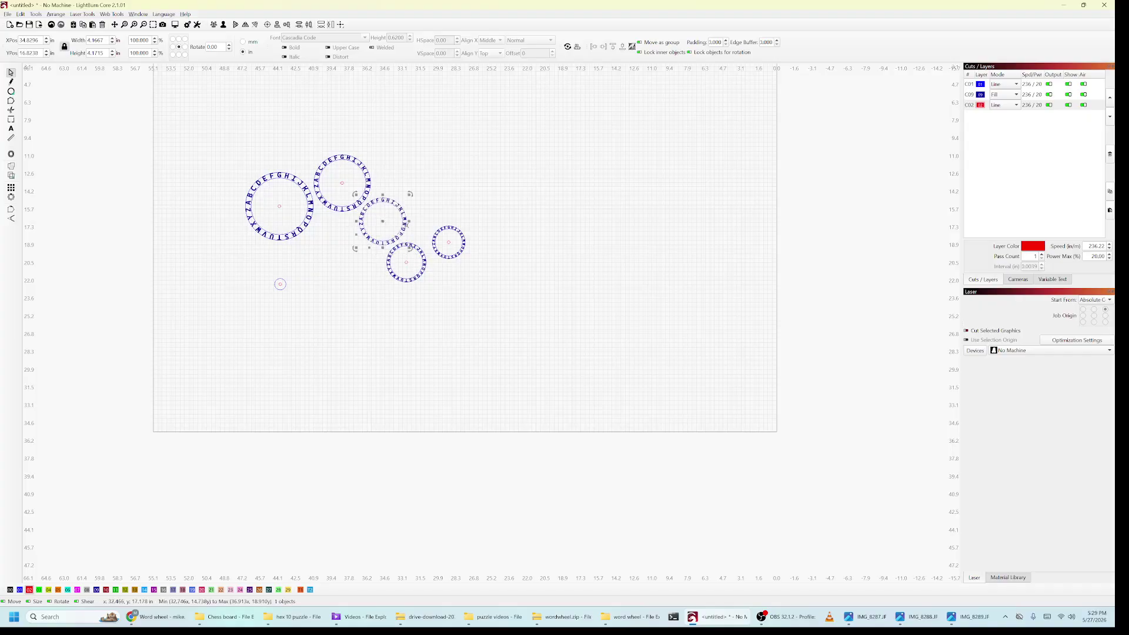
Move the two smallest wheels side by side under the 6 in wheel, and put the 1 in knob in the gap above them
click(457, 250)
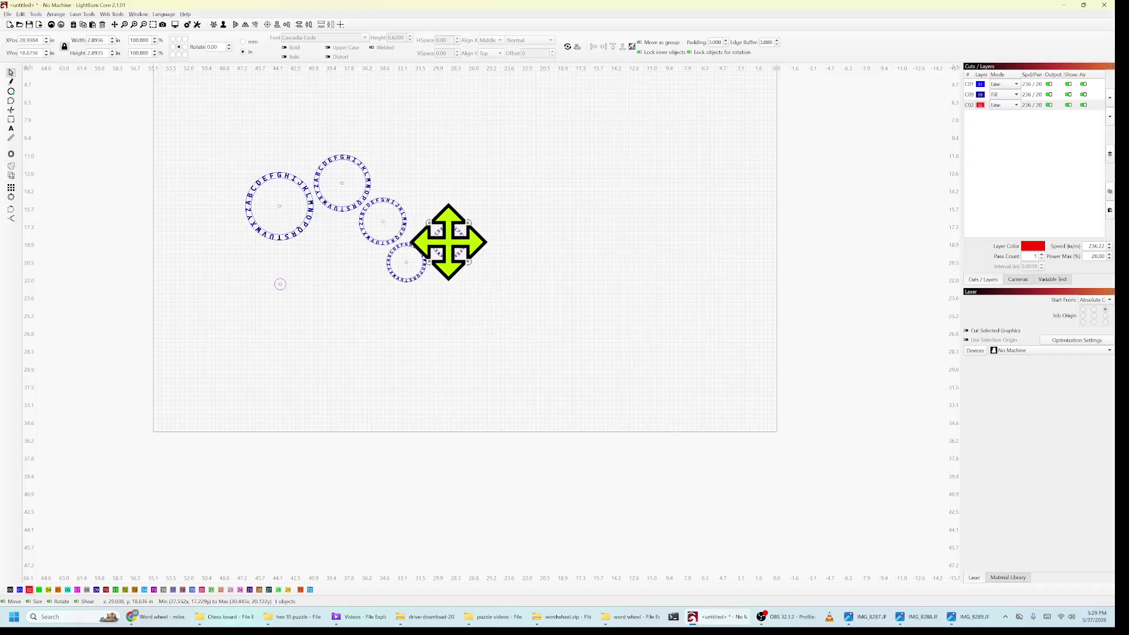
drag(446, 242, 293, 261)
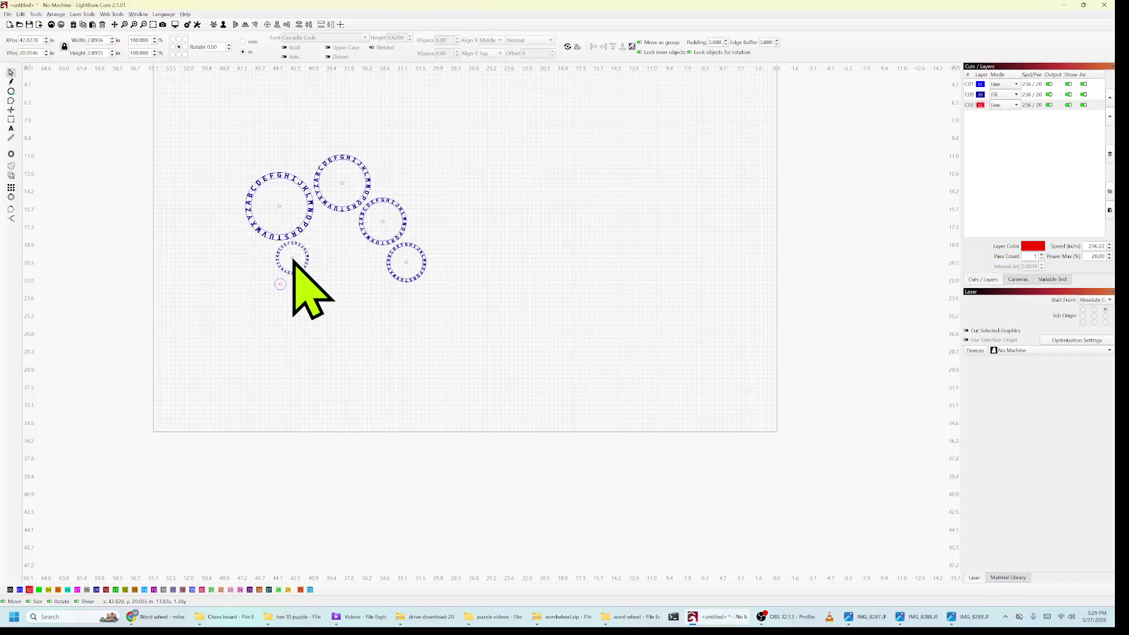
click(406, 272)
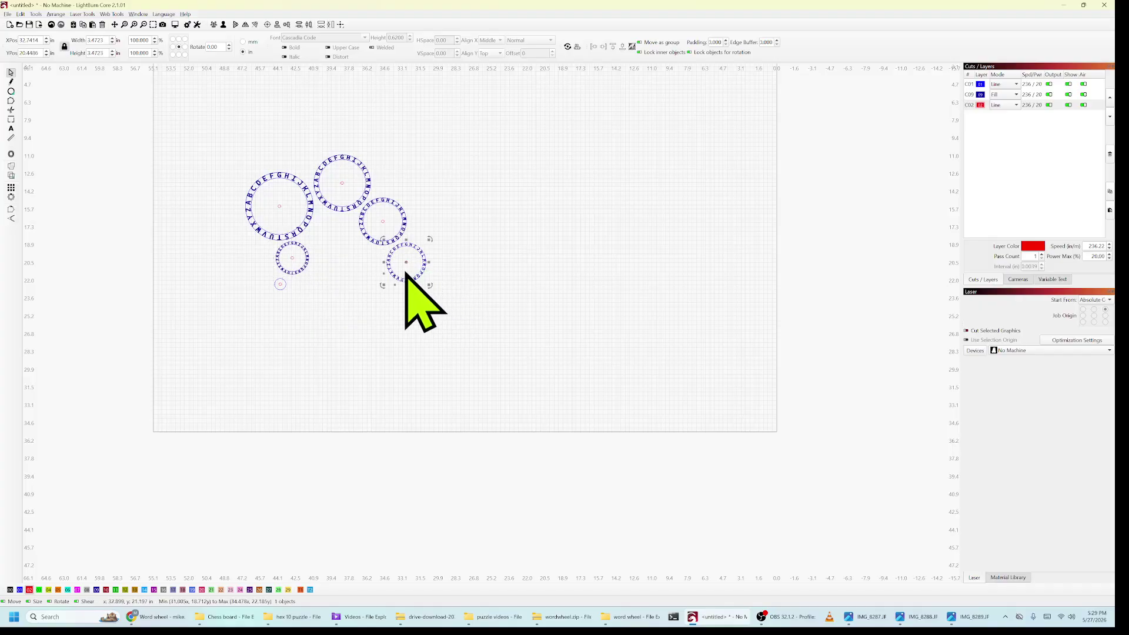
drag(403, 257, 335, 257)
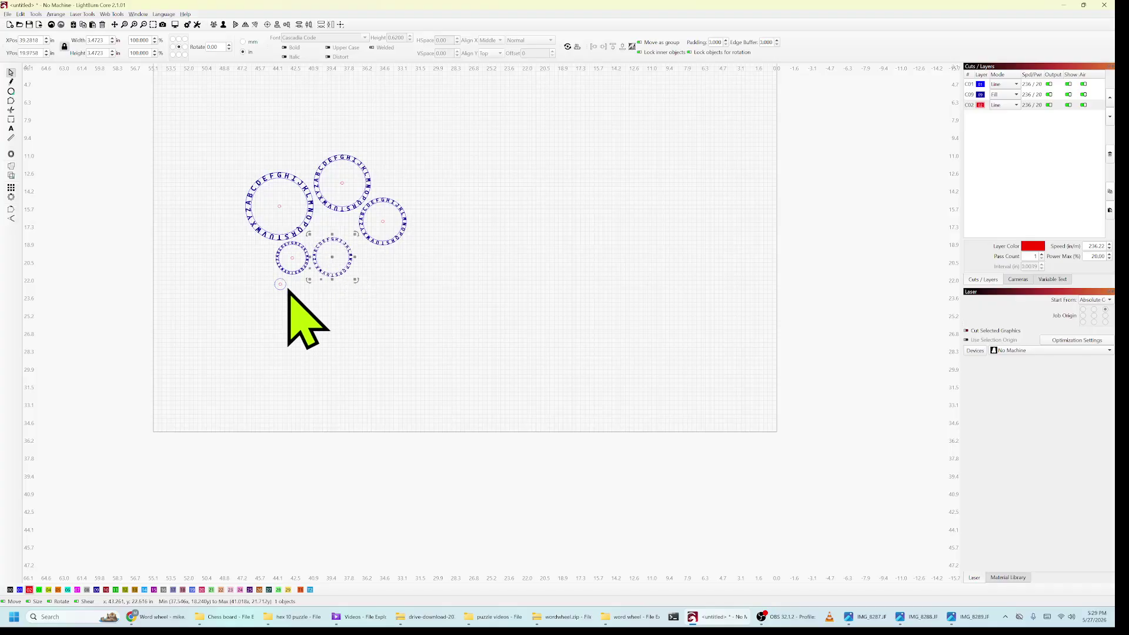
drag(281, 283, 321, 235)
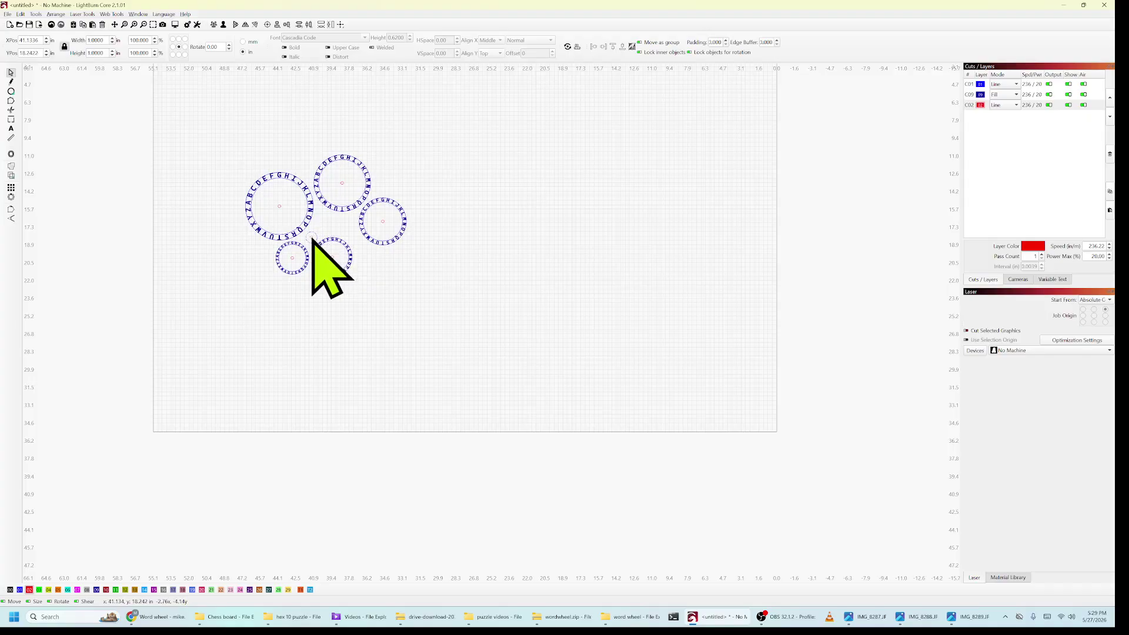
Shift the 4.17 in and 5 in wheels slightly inward to pack the layout tighter
drag(422, 253, 371, 232)
click(411, 239)
click(386, 228)
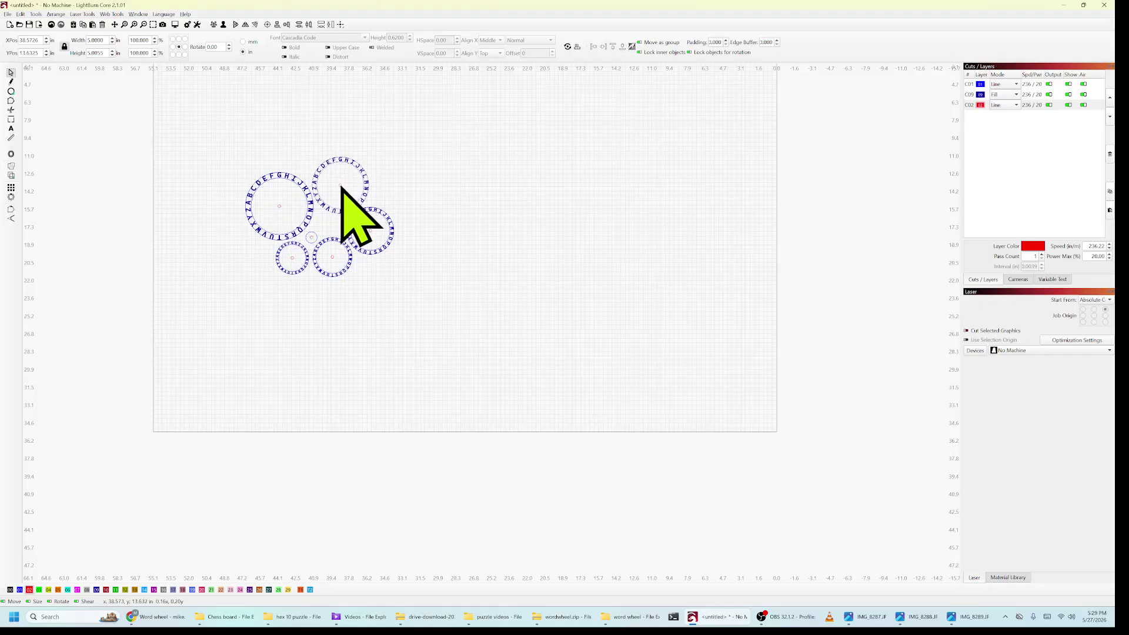
click(379, 188)
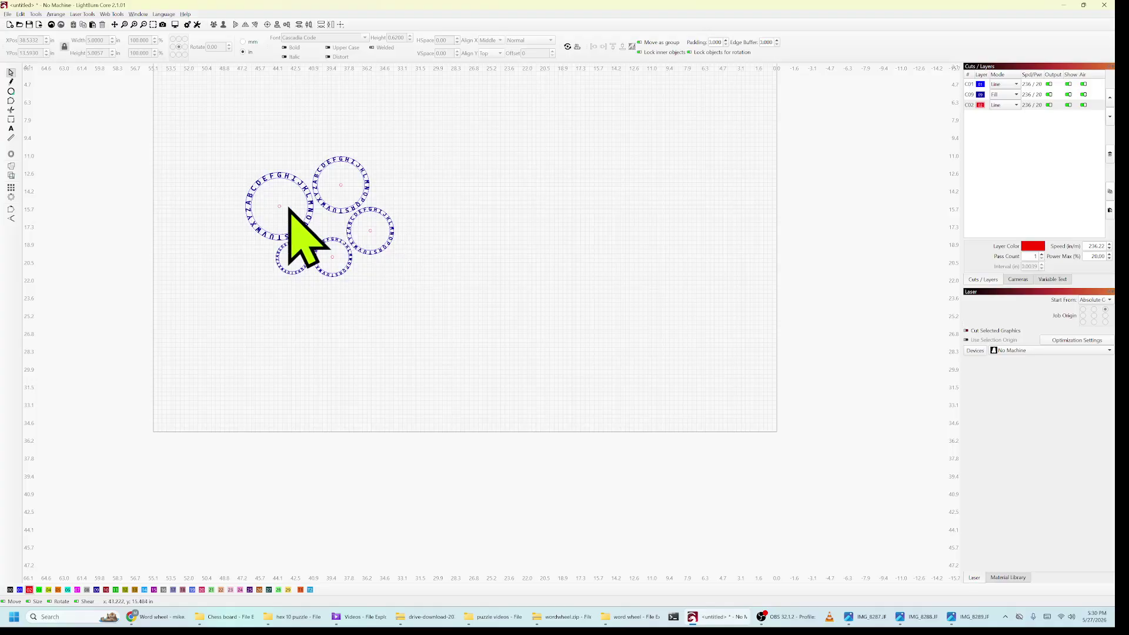
Select all five wheels and the knob, and ungroup them
drag(222, 116, 451, 334)
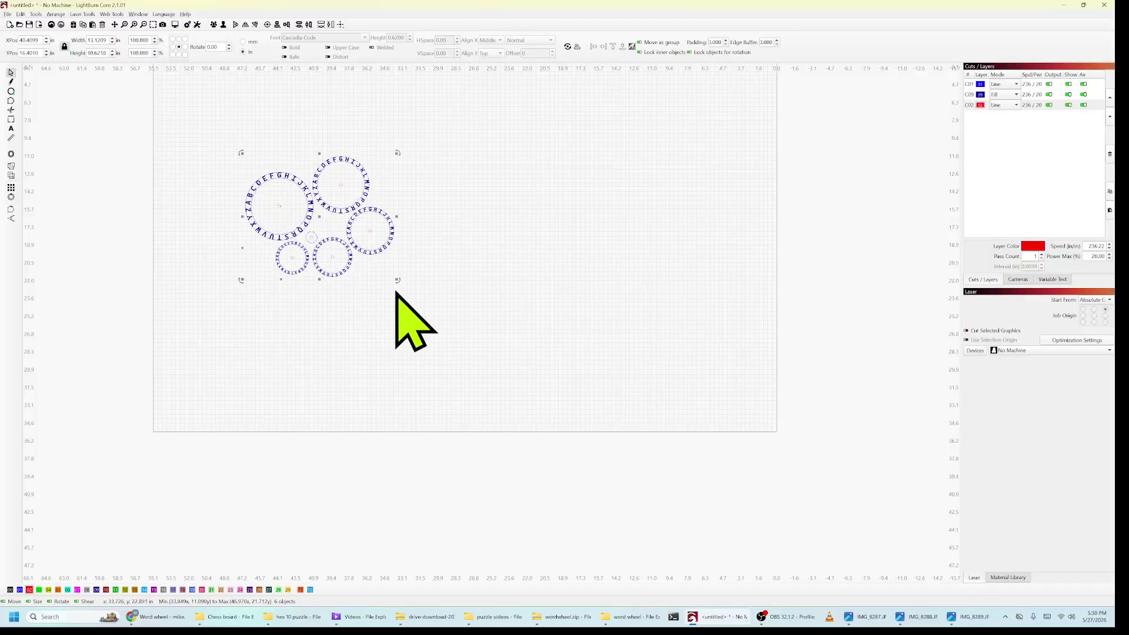
click(374, 278)
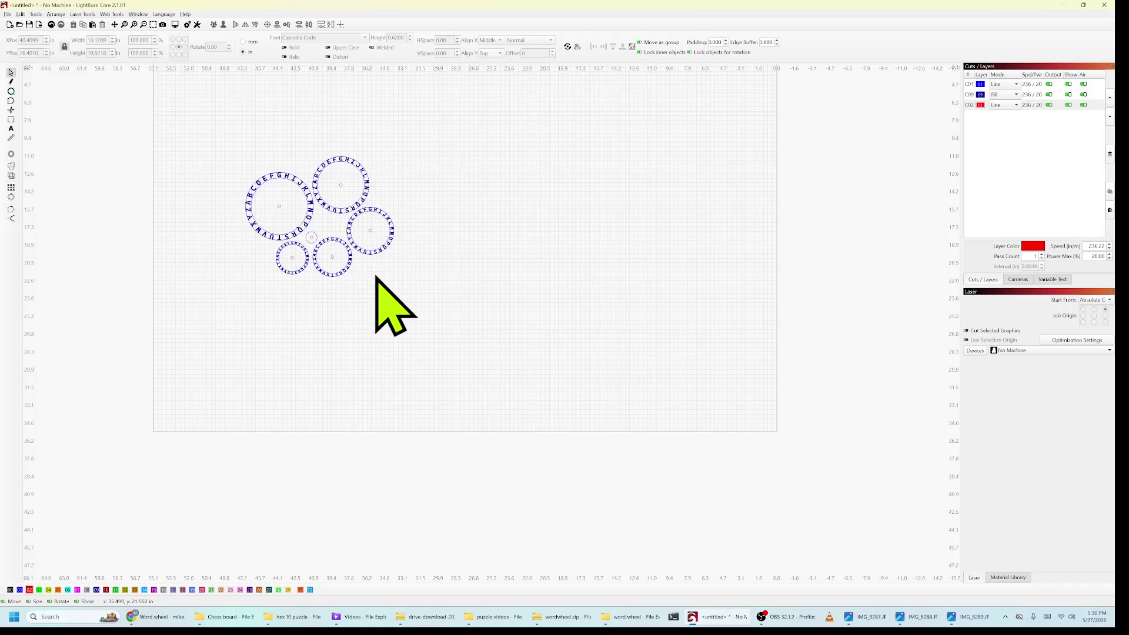
drag(404, 311, 219, 142)
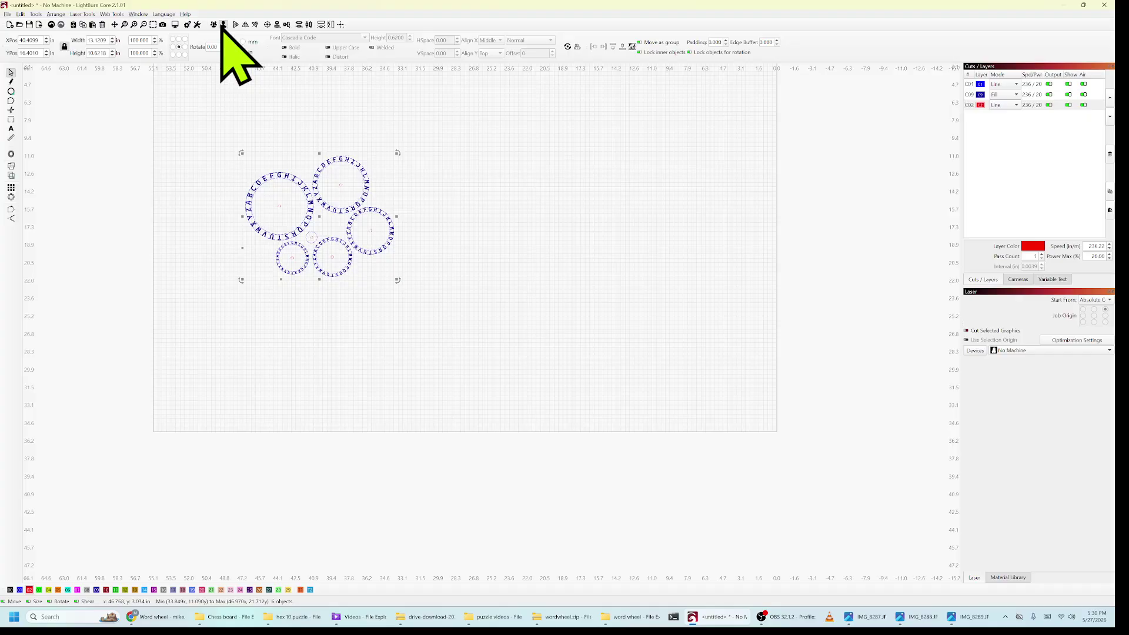
click(443, 213)
Try assigning the whole smallest wheel, letters included, to the red line layer, and undo the change
scroll(305, 242, up, 6)
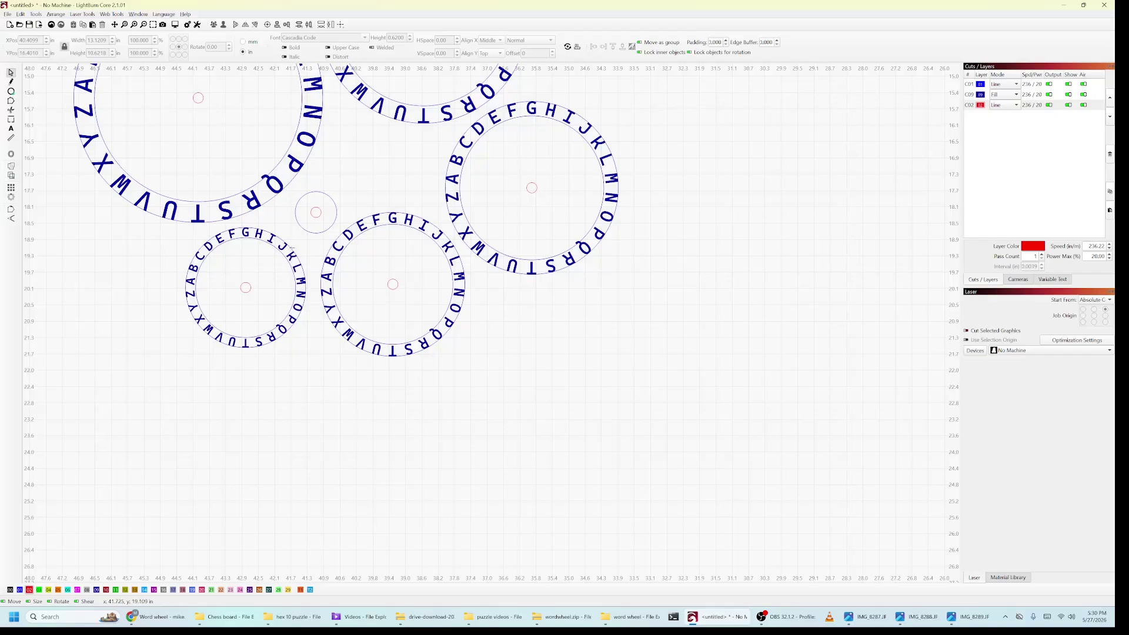
click(290, 249)
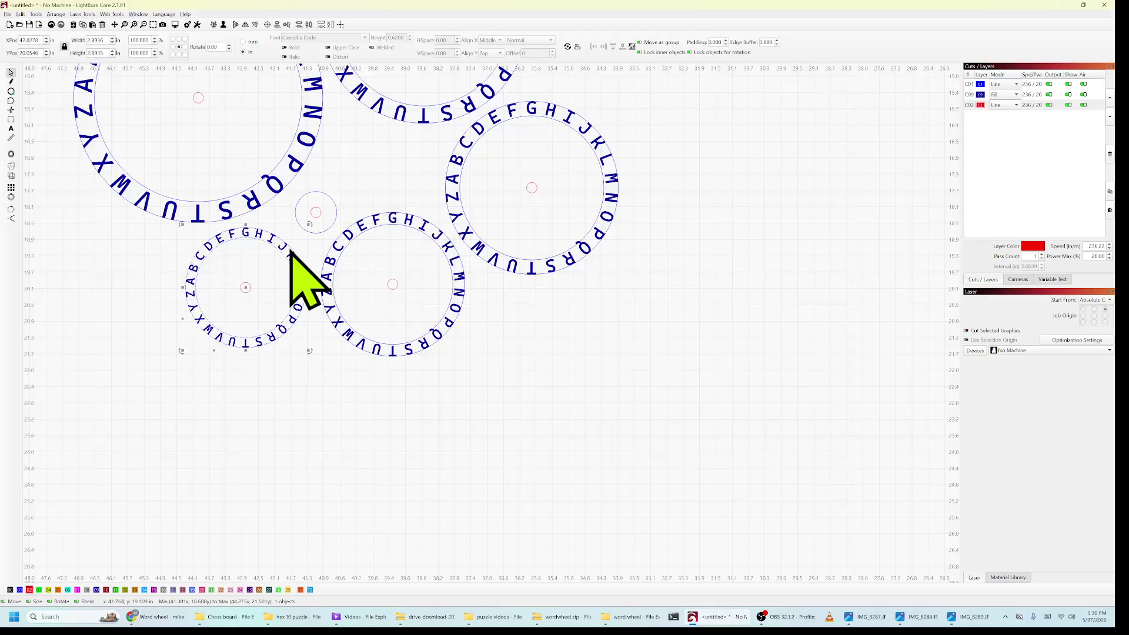
click(29, 590)
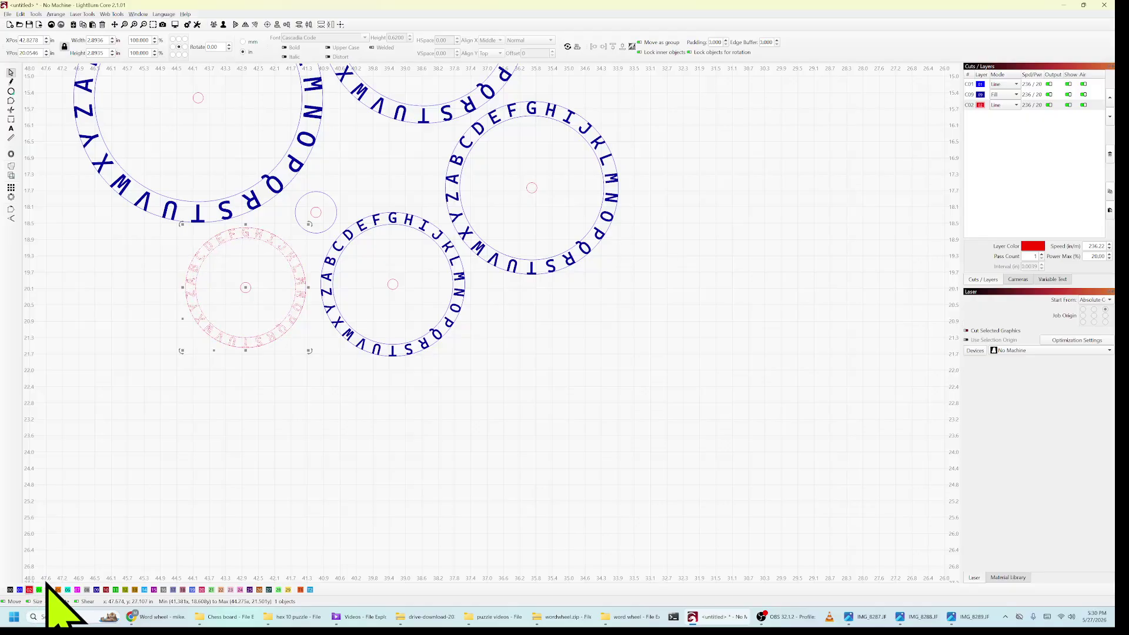
click(52, 25)
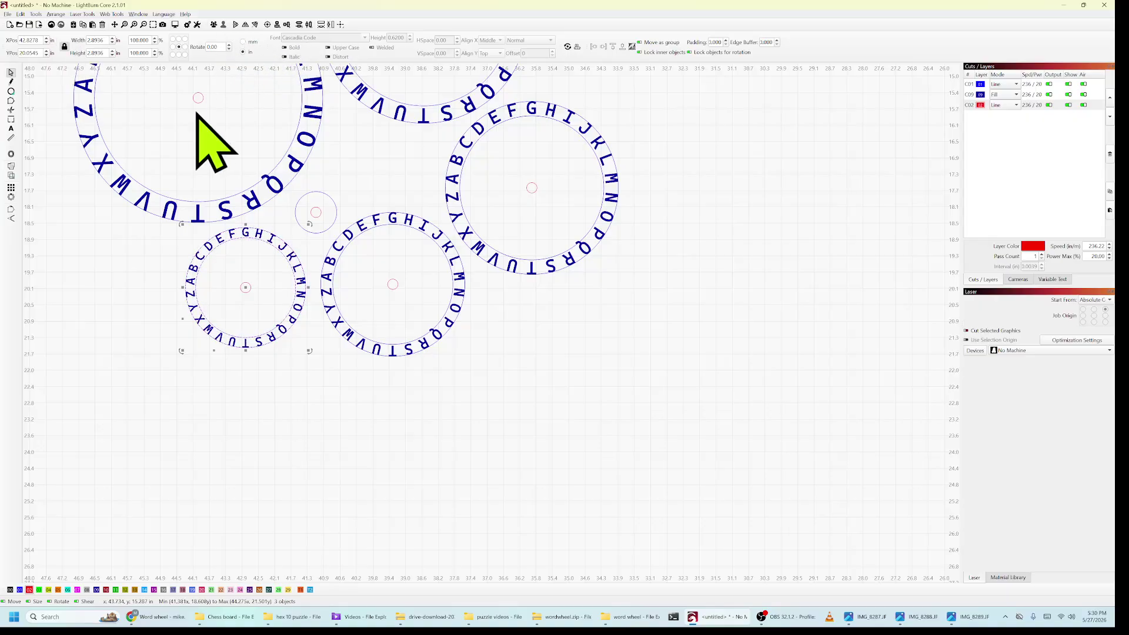
Select only the outer circle of the smallest wheel and assign it to the red C02 line layer
click(121, 252)
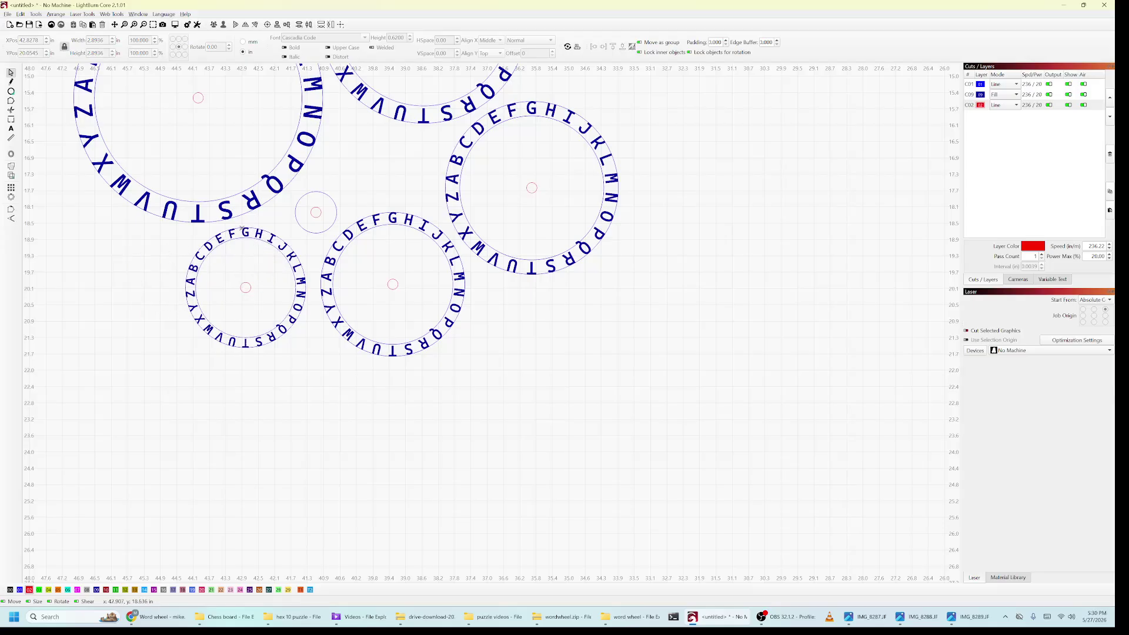
click(241, 225)
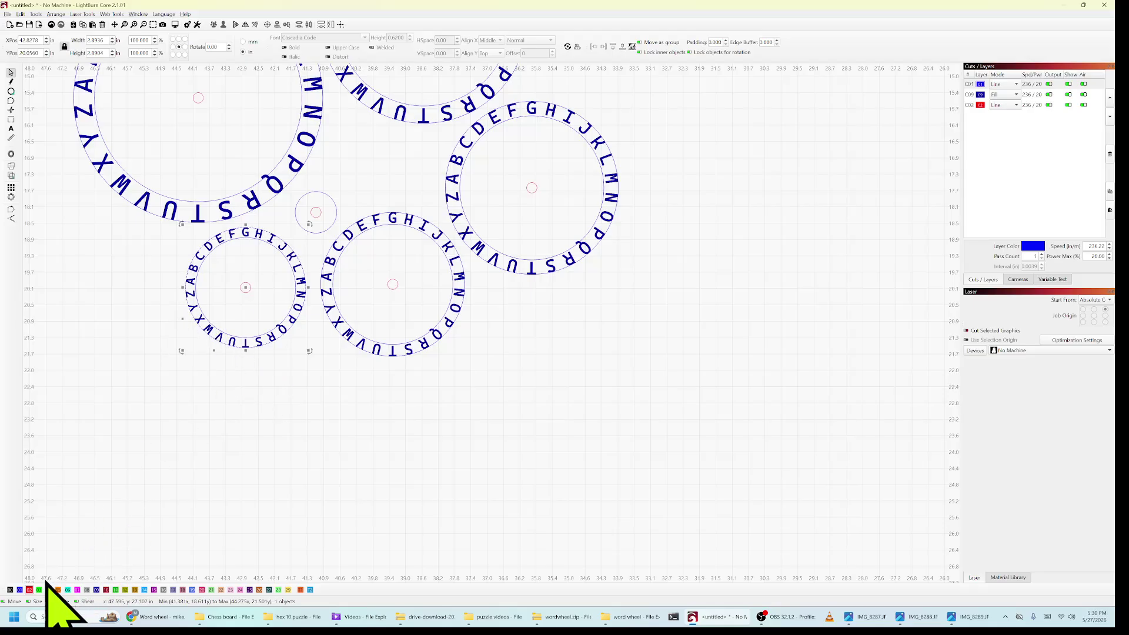
click(30, 590)
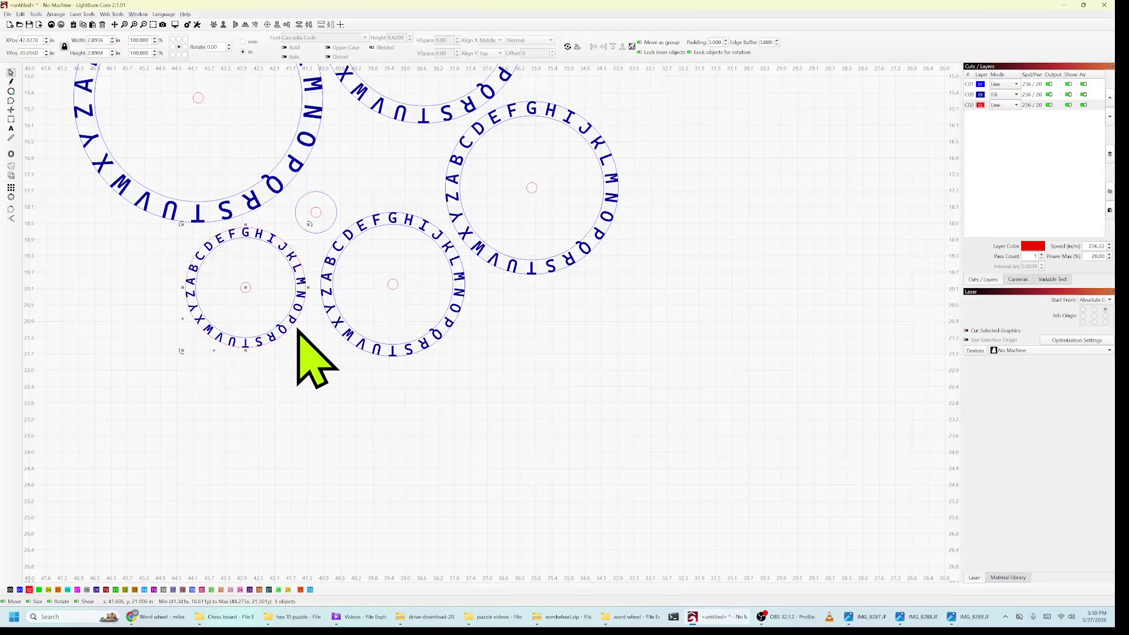
click(401, 363)
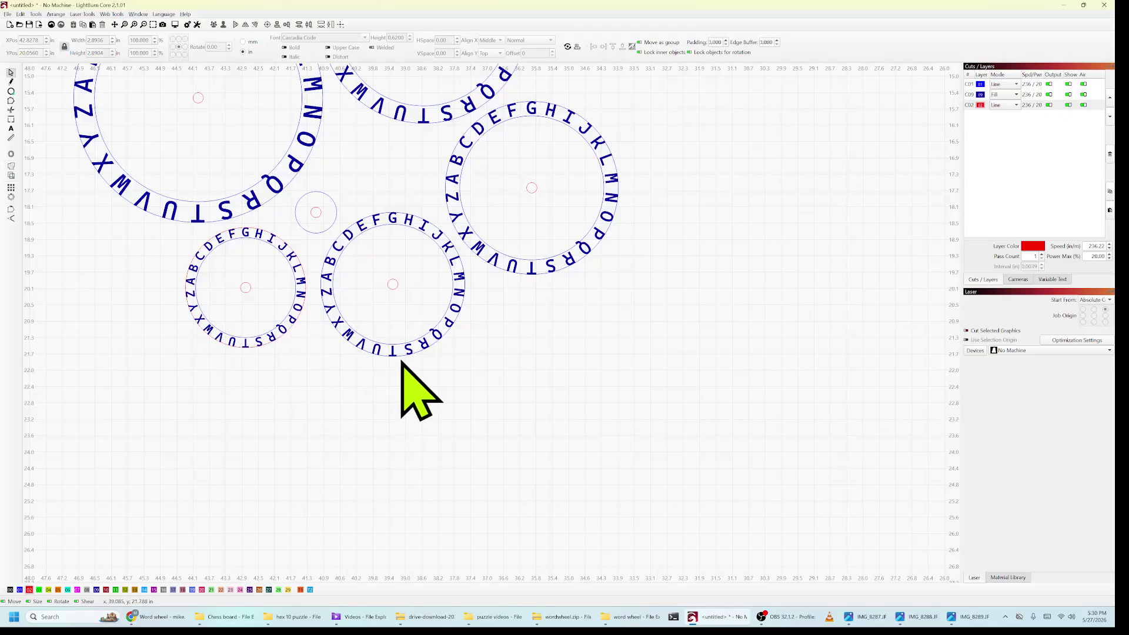
Ungroup the second-smallest wheel and assign only its outer circle to the red C02 line layer
click(326, 247)
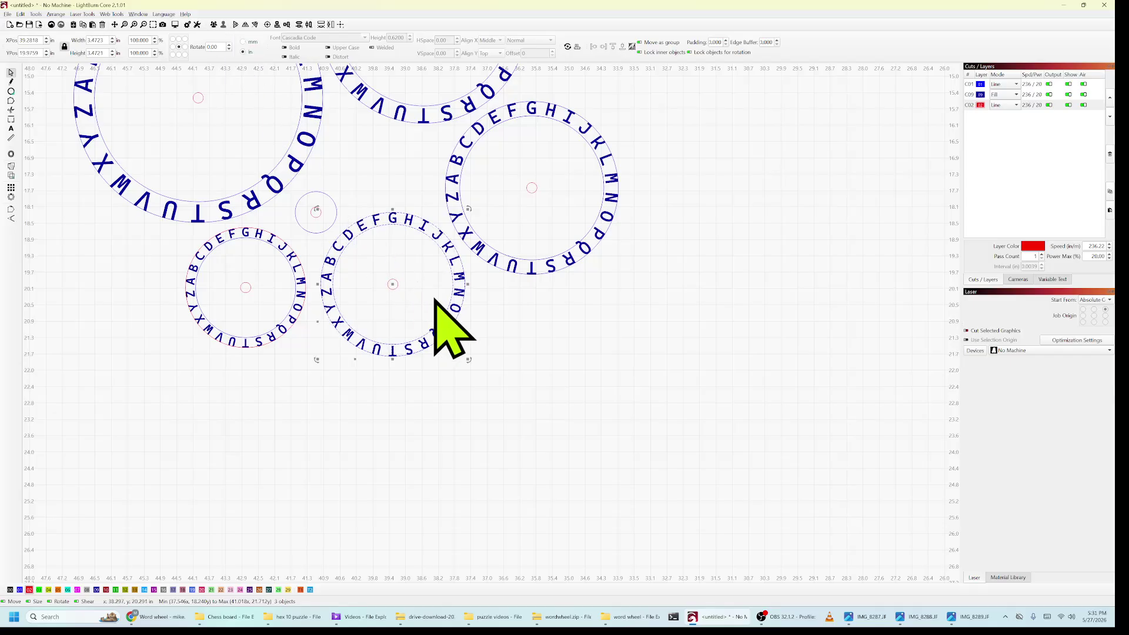
click(472, 364)
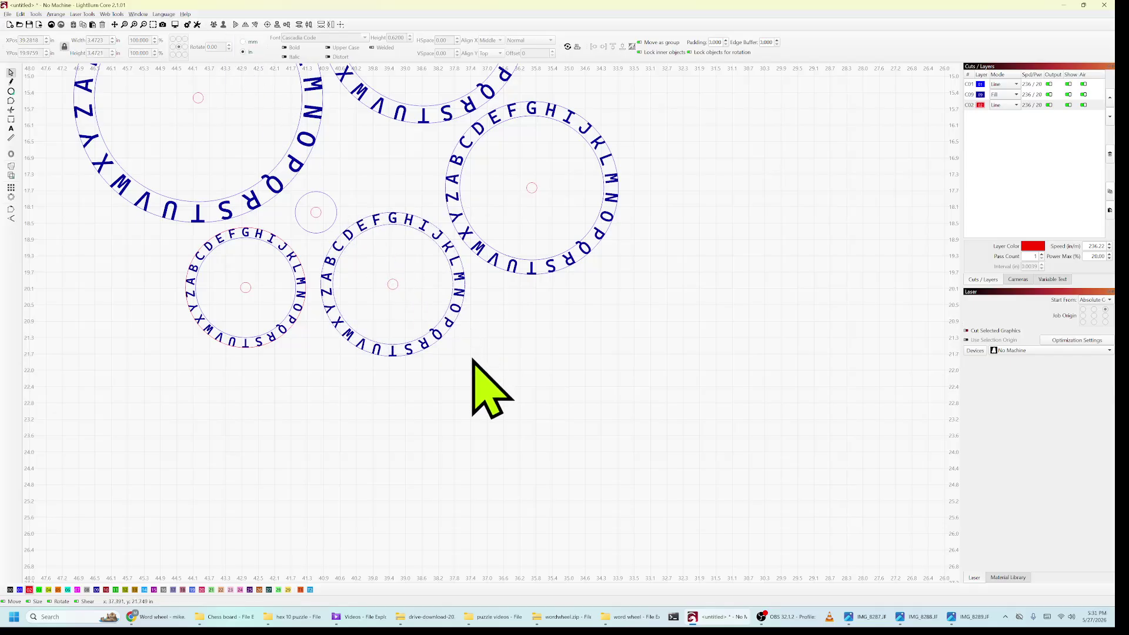
click(436, 342)
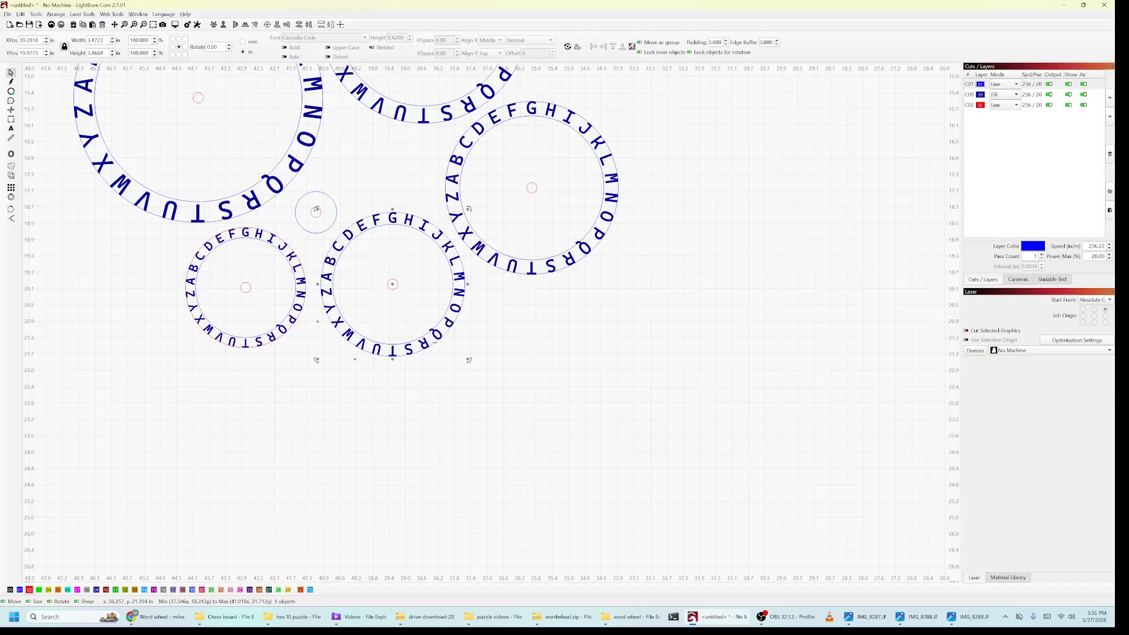
click(30, 590)
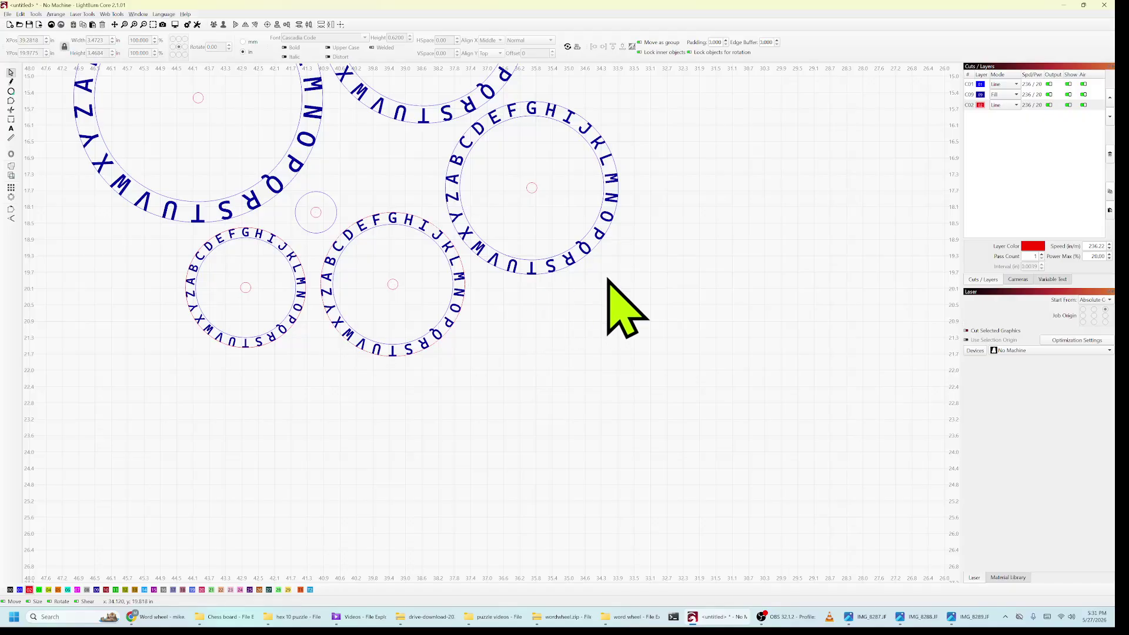
Ungroup the 4.17 in wheel and assign only its outer circle to the red C02 line layer
click(586, 252)
key(Escape)
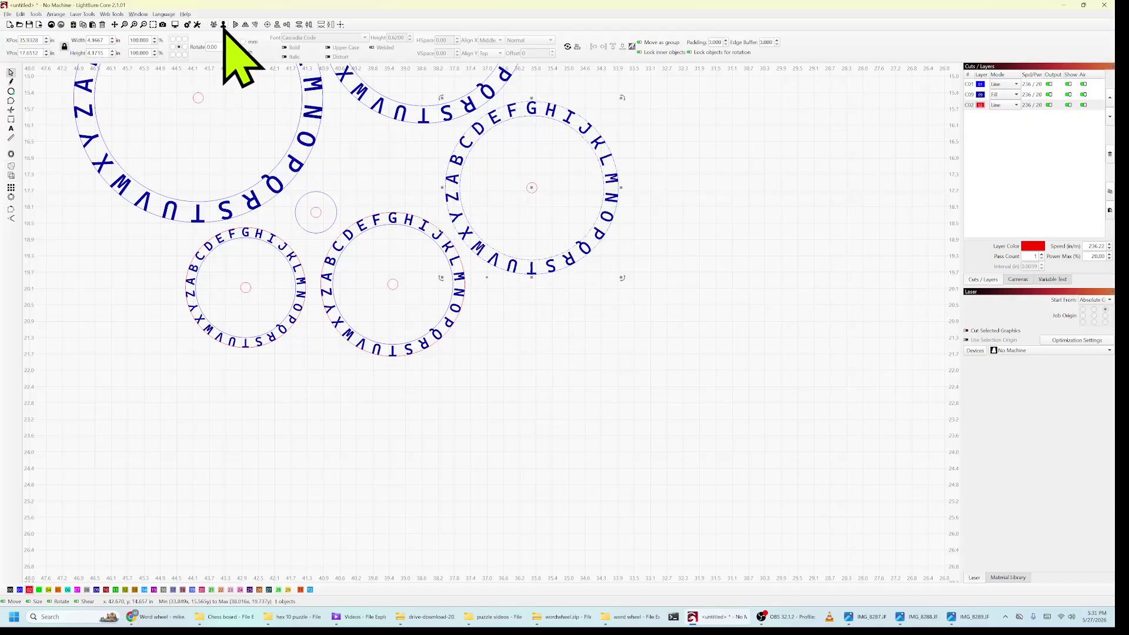
click(582, 260)
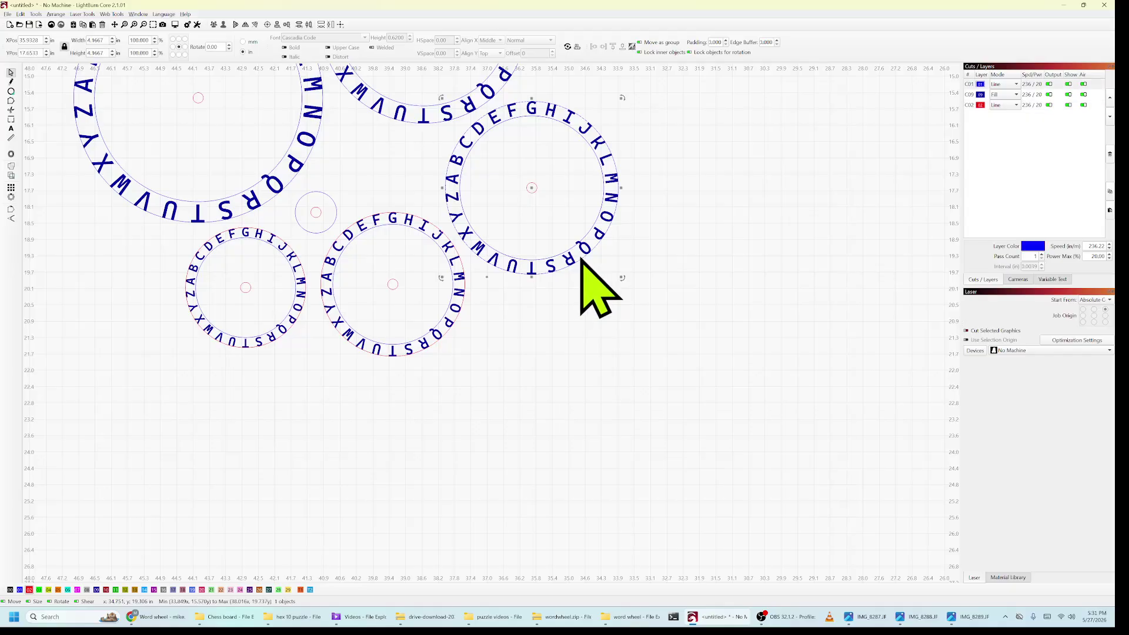
click(29, 590)
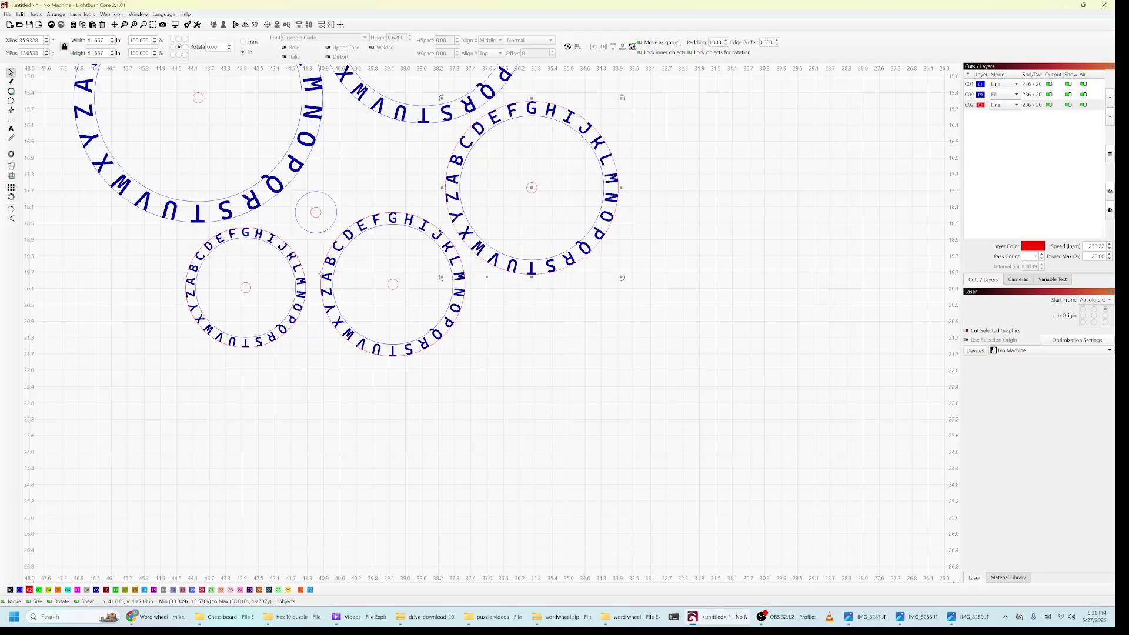
Ungroup the 6 in wheel and assign only its outer circle to the red C02 line layer
click(315, 158)
click(310, 156)
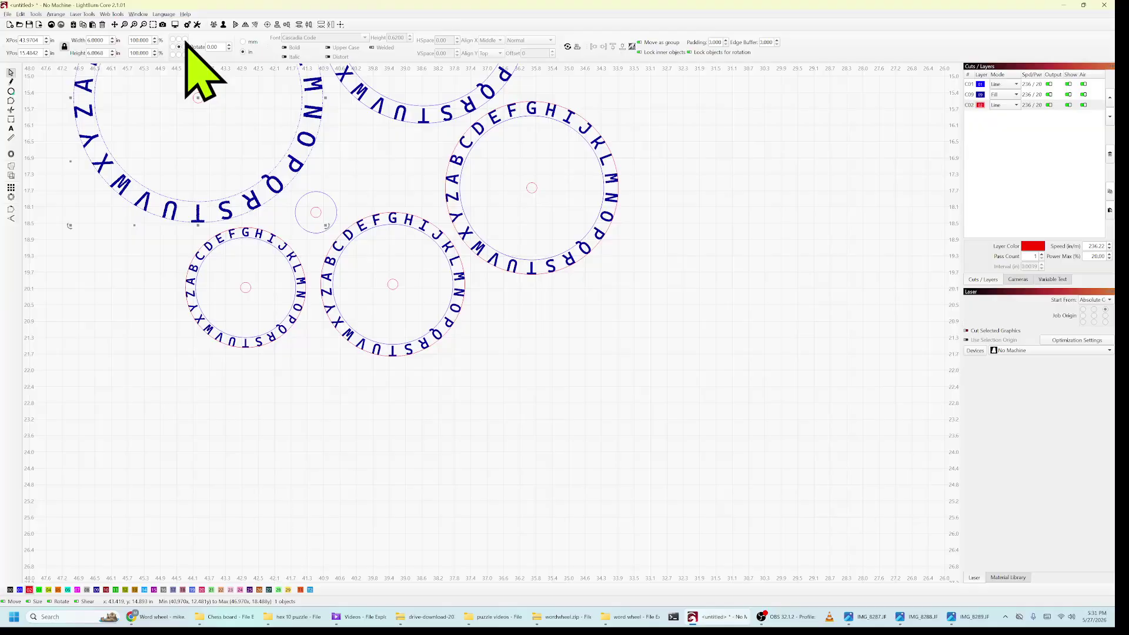
click(316, 158)
click(309, 157)
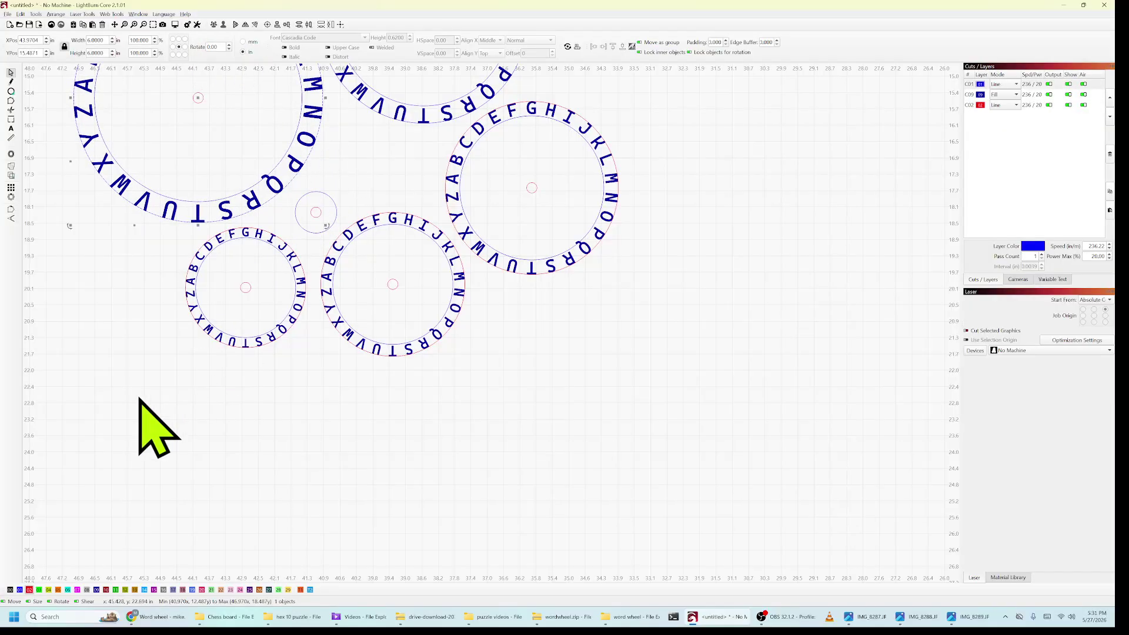
click(29, 590)
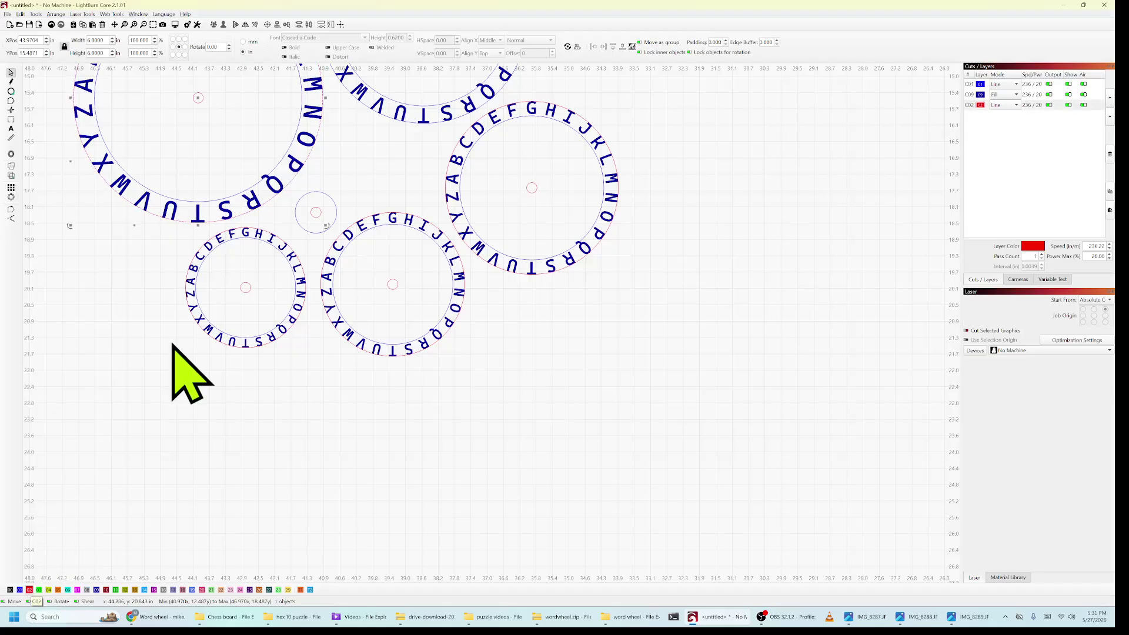
Ungroup the 5 in wheel, assign only its outer circle to the red C02 line layer, and clear the selection
click(404, 114)
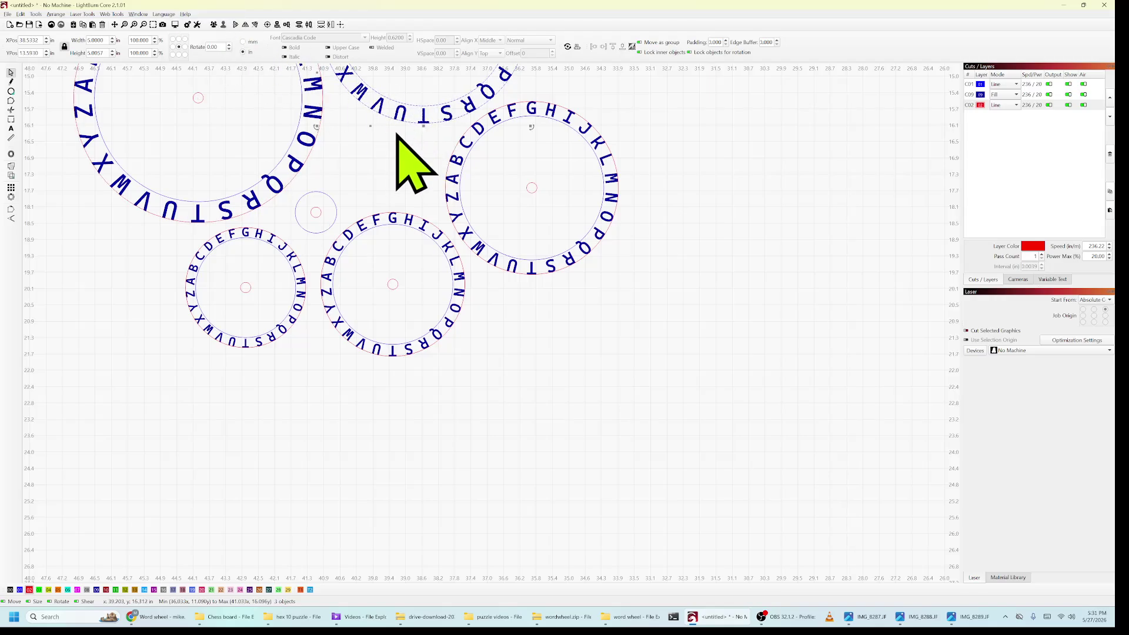
click(407, 156)
click(411, 121)
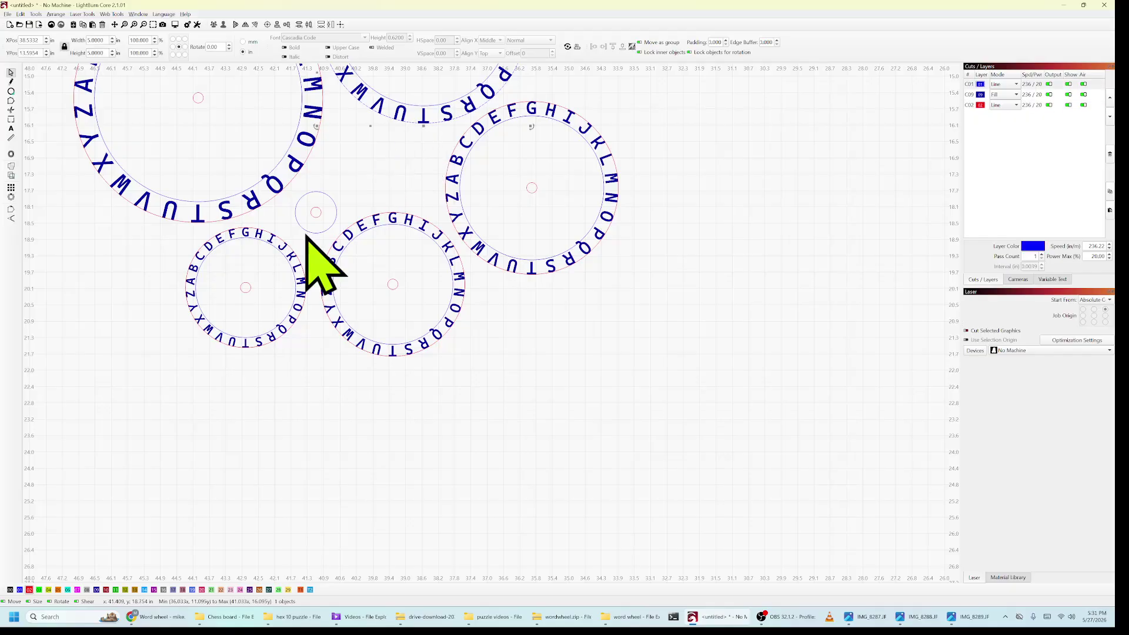
click(29, 590)
scroll(172, 360, down, 4)
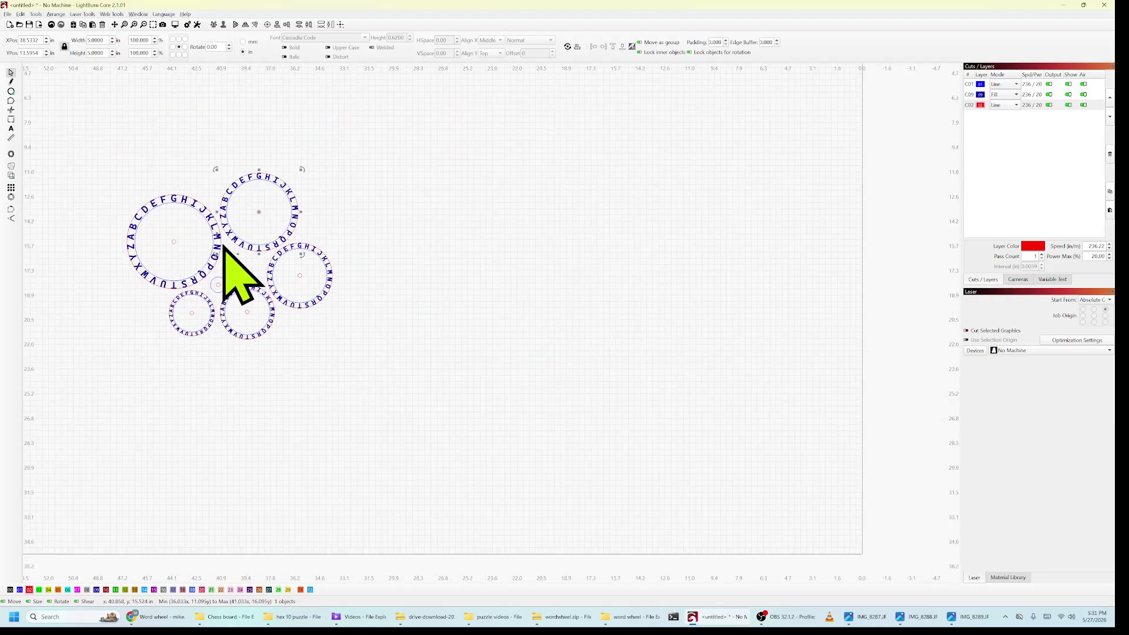
click(385, 213)
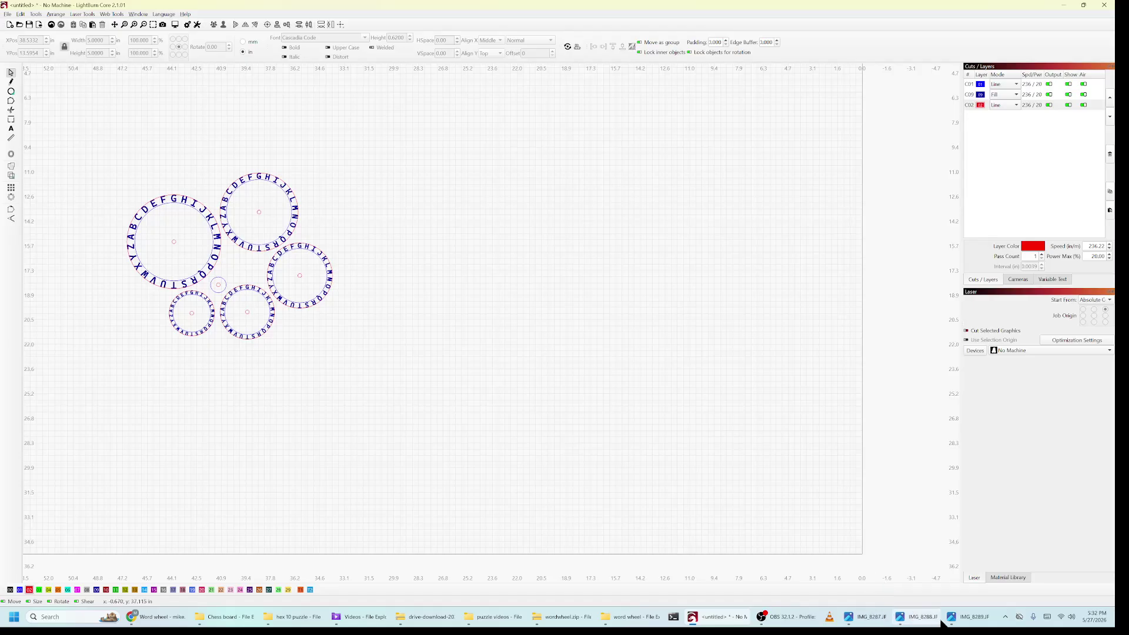
View the reference photos IMG_8288.JPG and IMG_8289.JPG of the finished word wheel, and minimise both
click(916, 621)
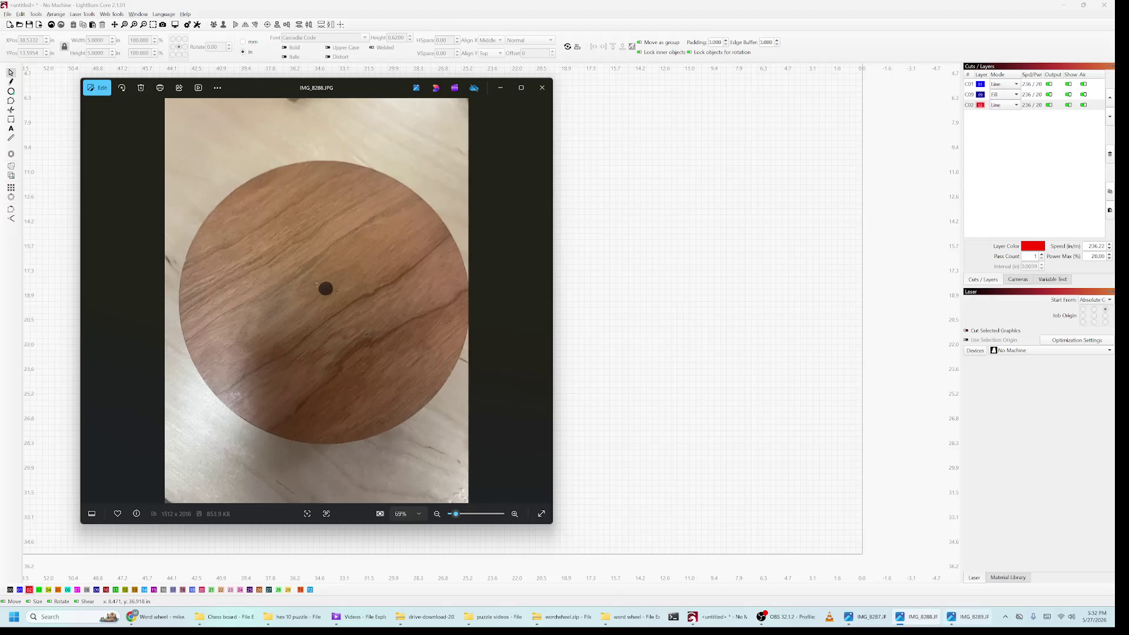
click(970, 616)
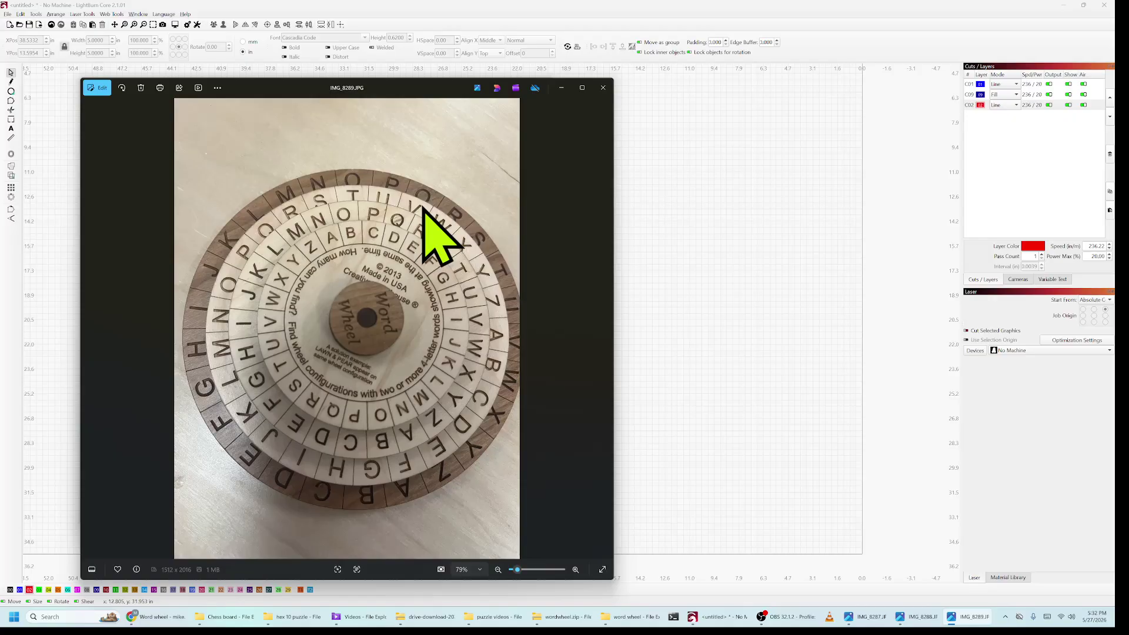
click(562, 87)
click(500, 88)
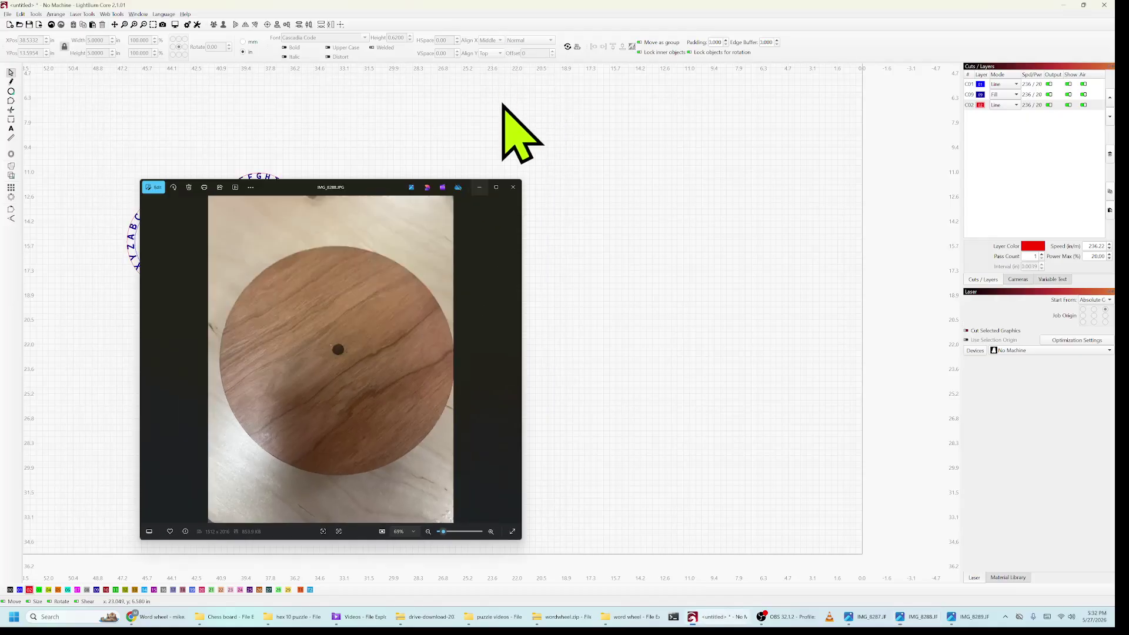